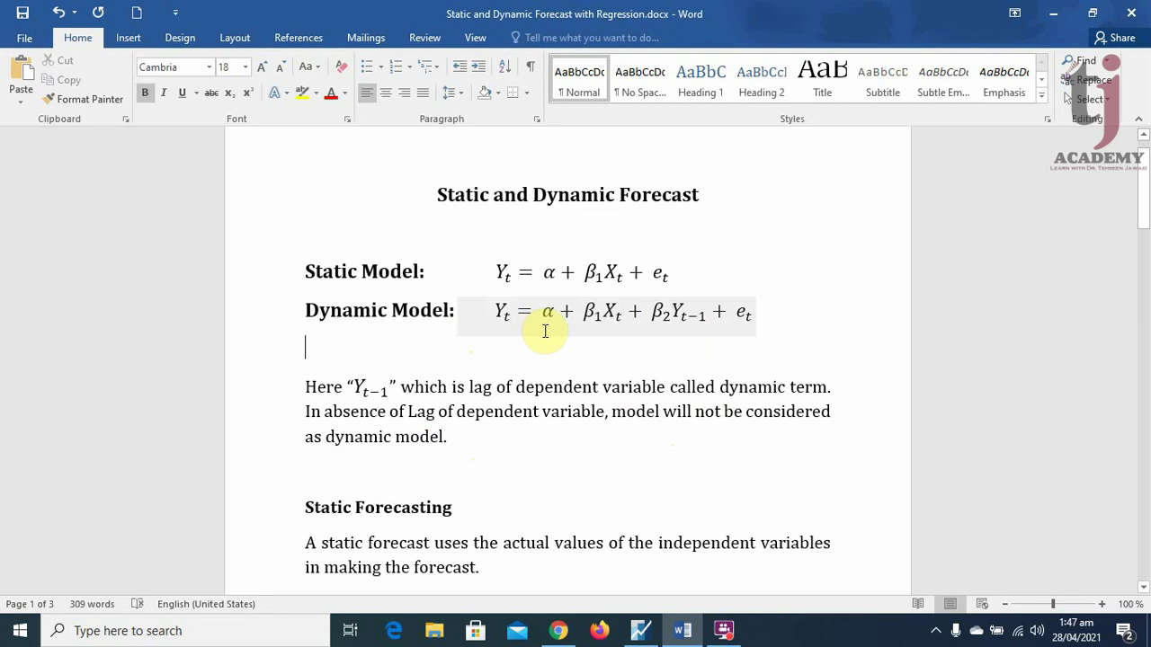
Select the Static Model and Dynamic Model equations on page 1
drag(498, 272, 661, 276)
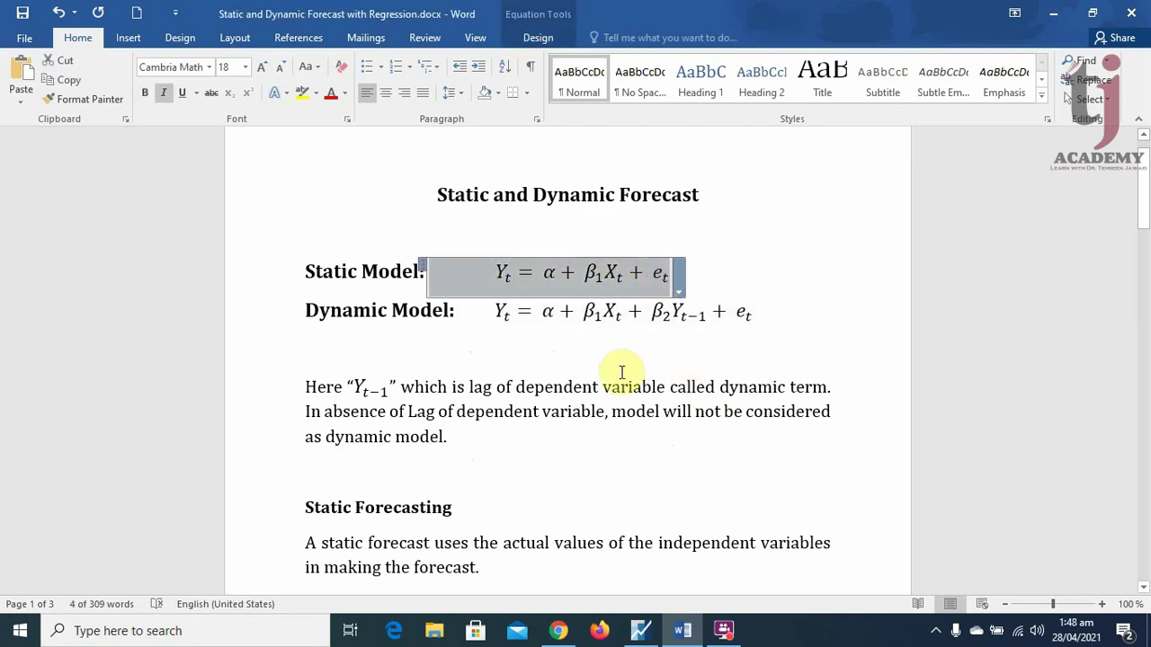
scroll(633, 426, down, 2)
scroll(632, 419, up, 1)
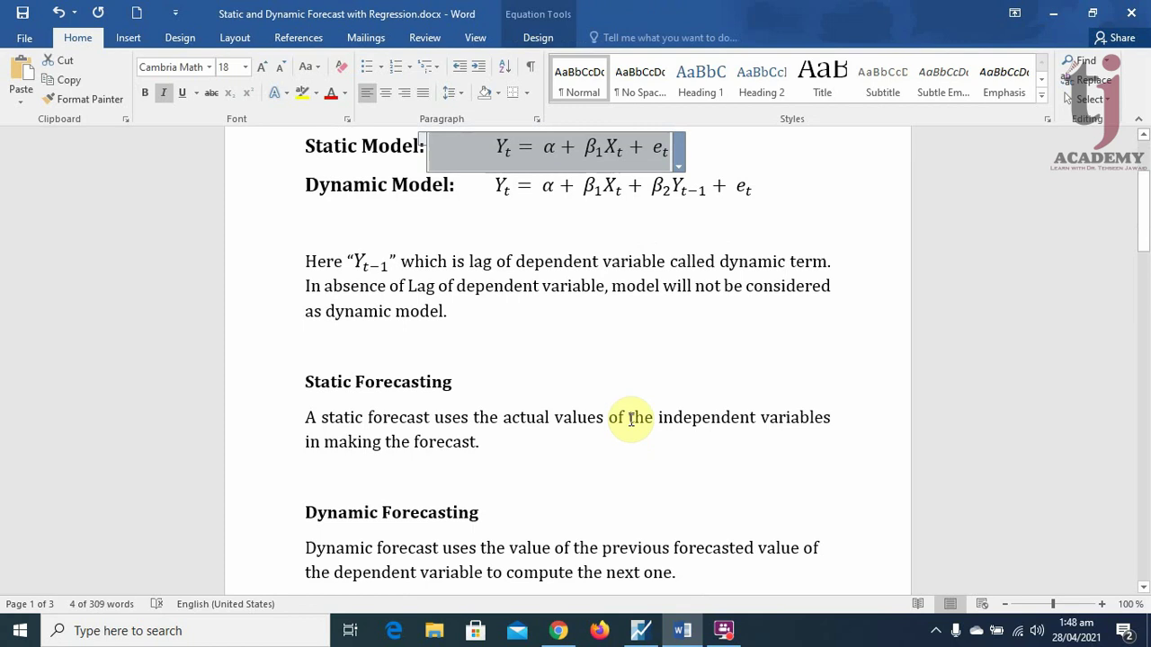
scroll(517, 358, down, 1)
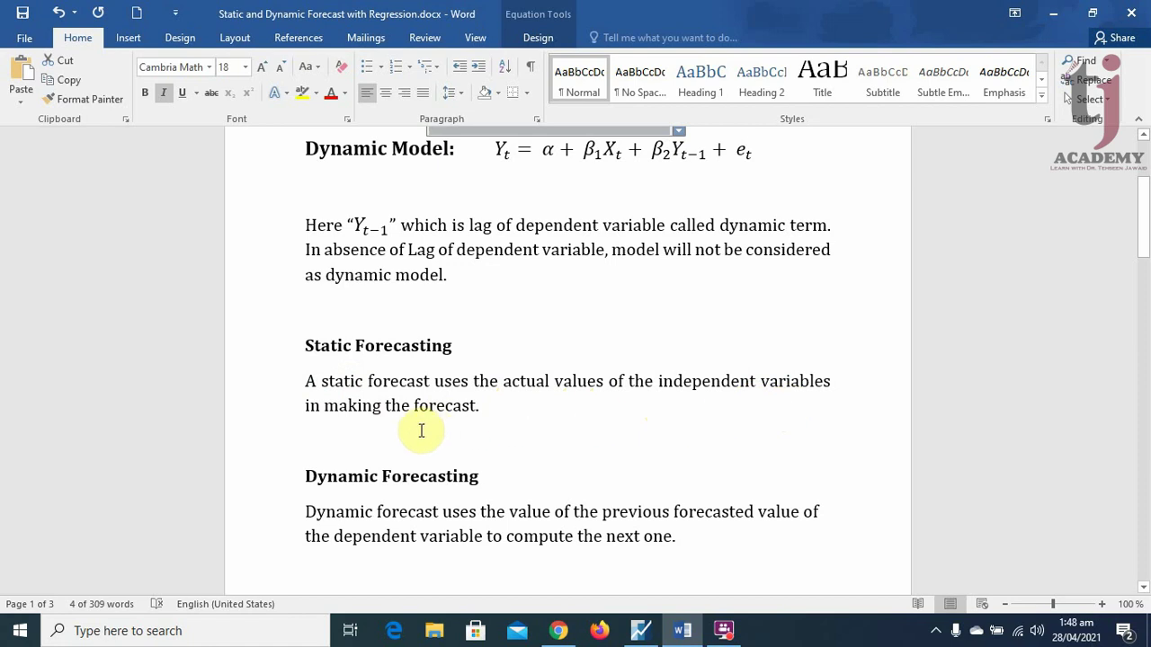
scroll(598, 411, up, 1)
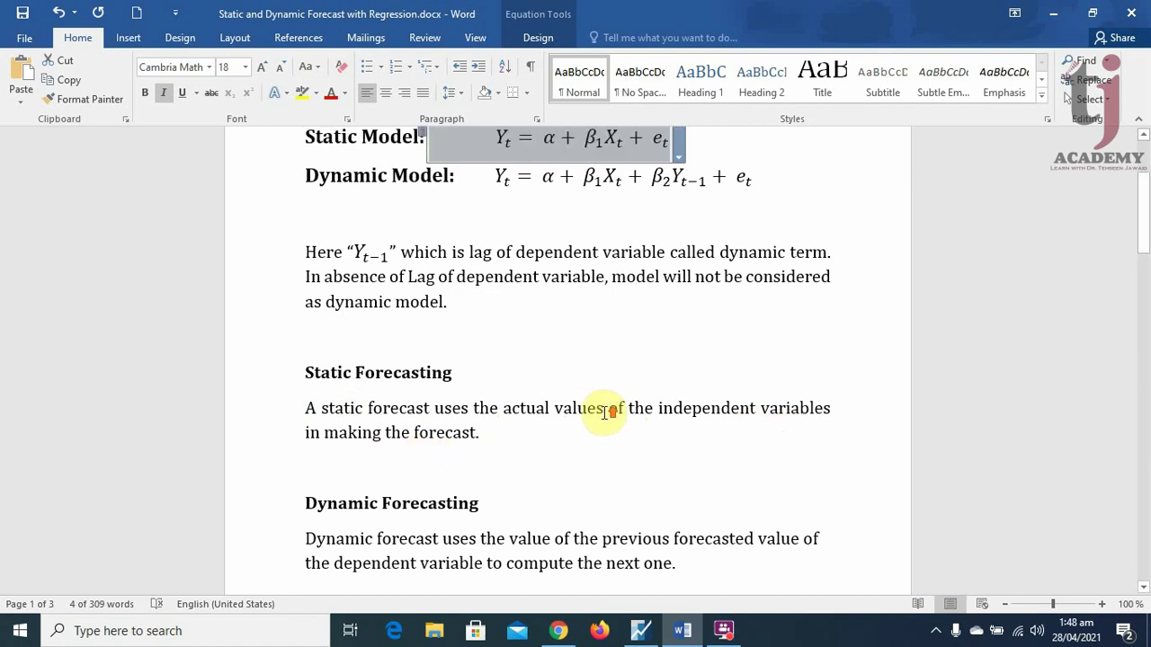
click(604, 191)
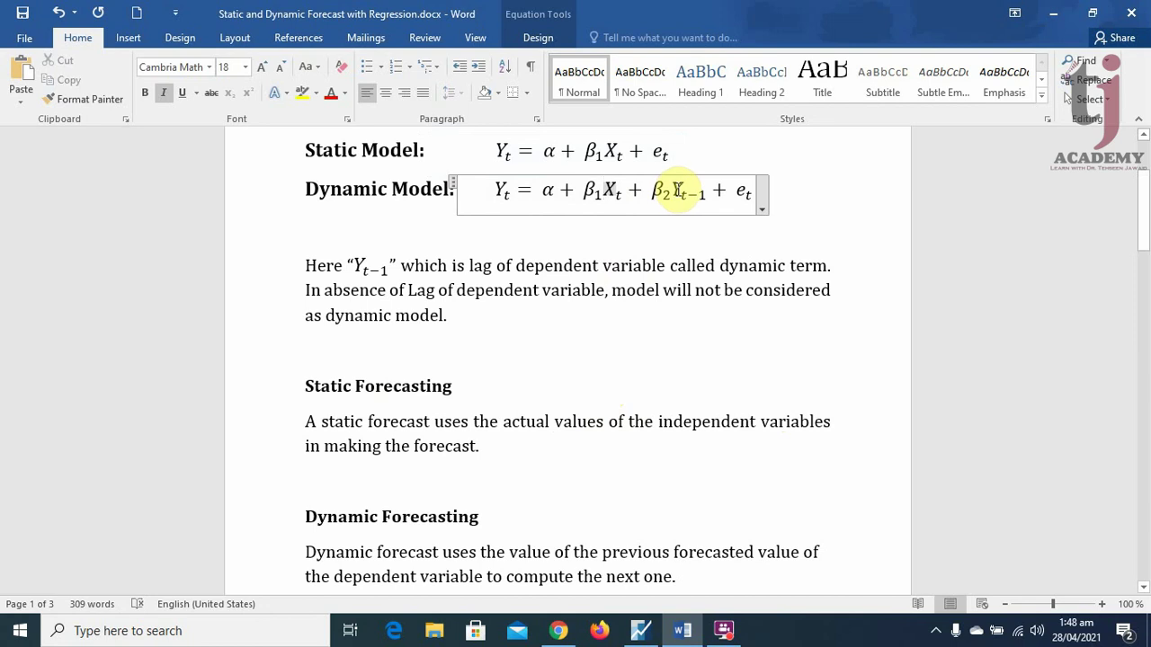
click(610, 148)
Scroll down to the Static and Dynamic Forecast tables on page 2
scroll(652, 337, down, 1)
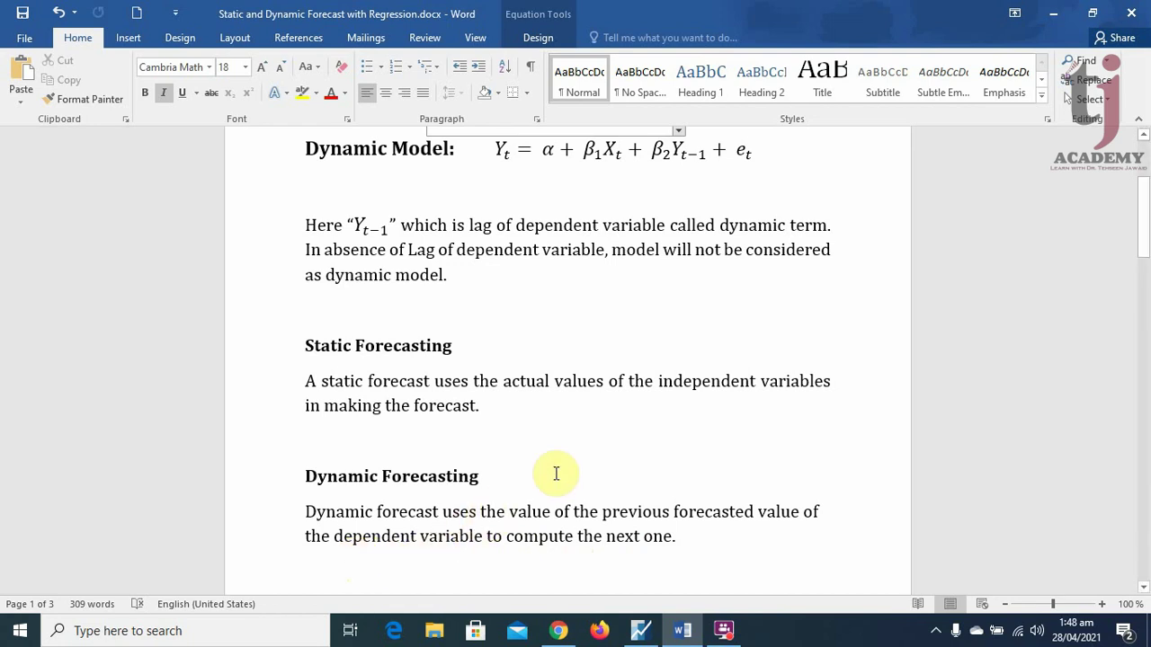
scroll(828, 429, down, 1)
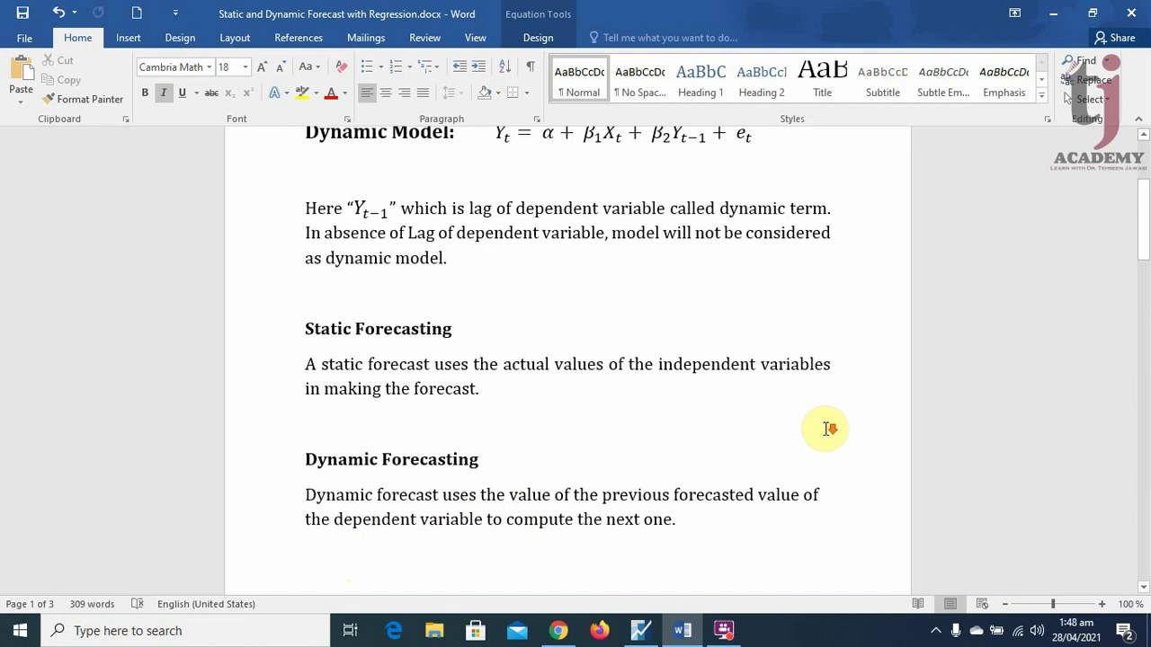
scroll(828, 428, down, 10)
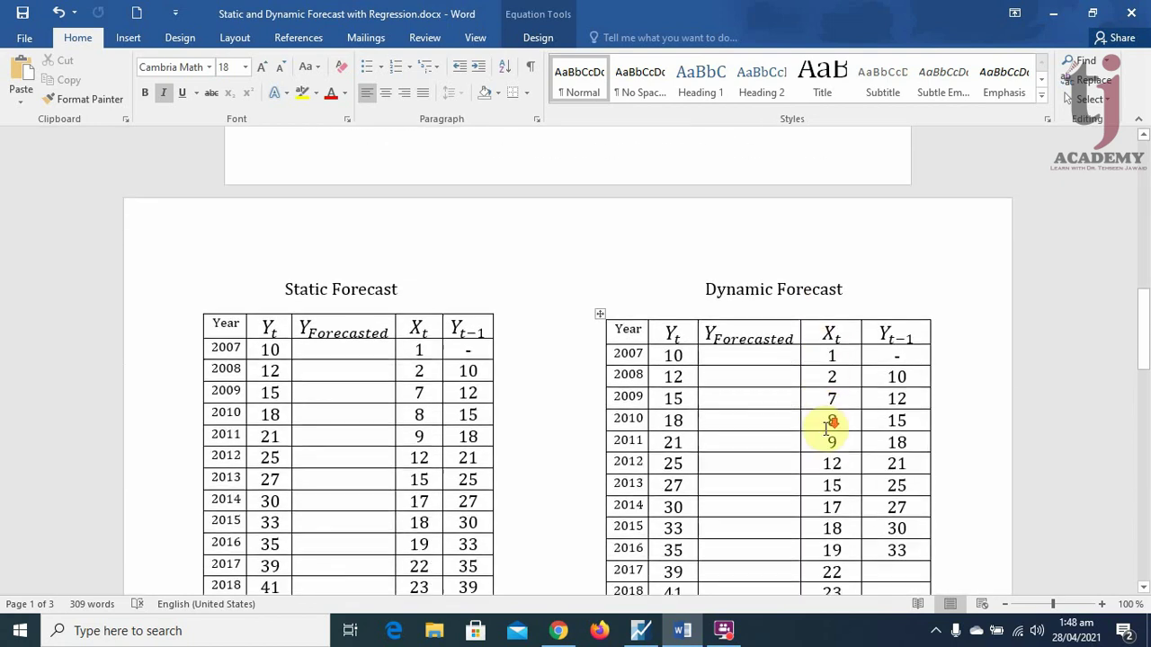
scroll(829, 429, down, 5)
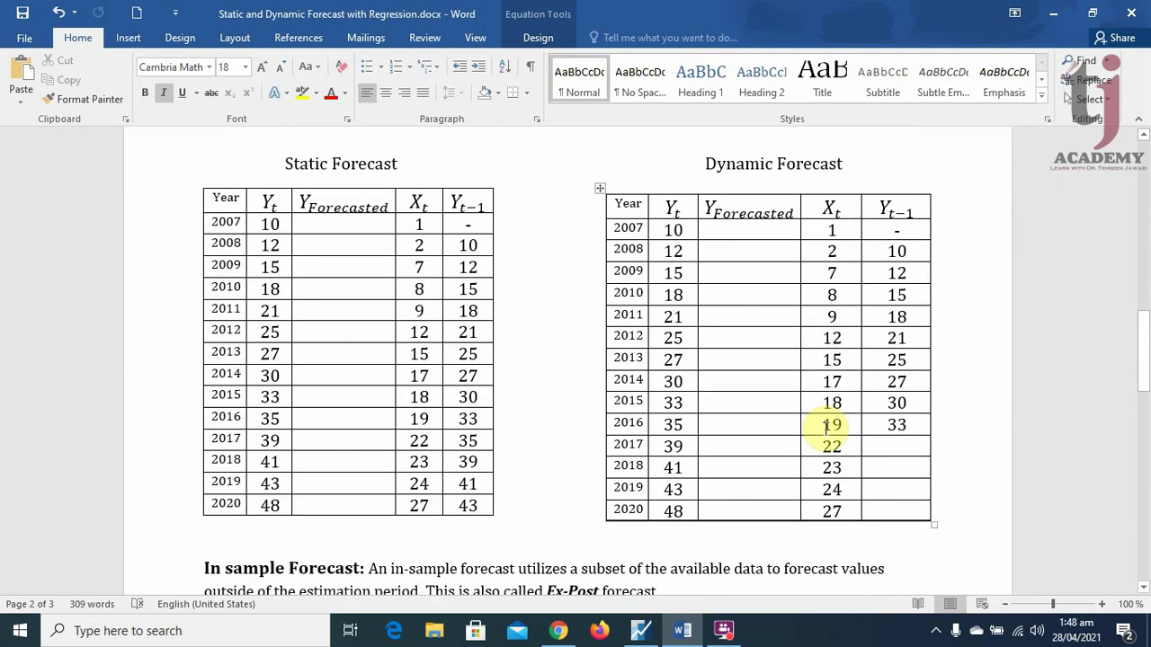
Highlight the Static Forecast and Dynamic Forecast headings, then return to page 1
click(281, 164)
drag(282, 165, 400, 167)
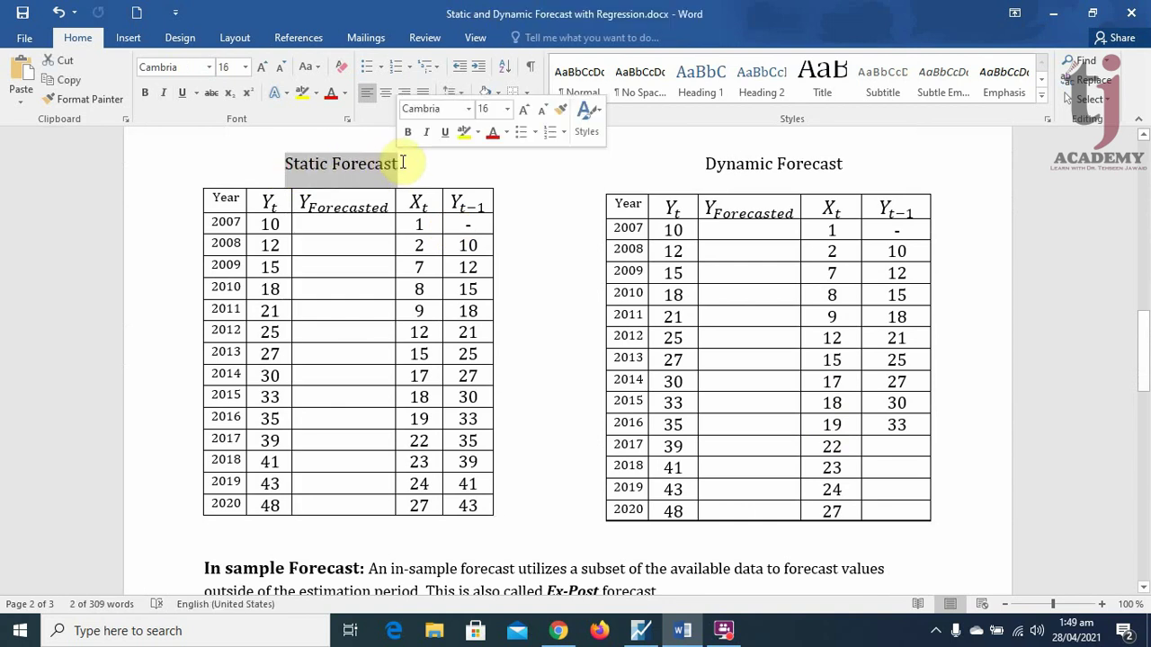
drag(705, 165, 842, 165)
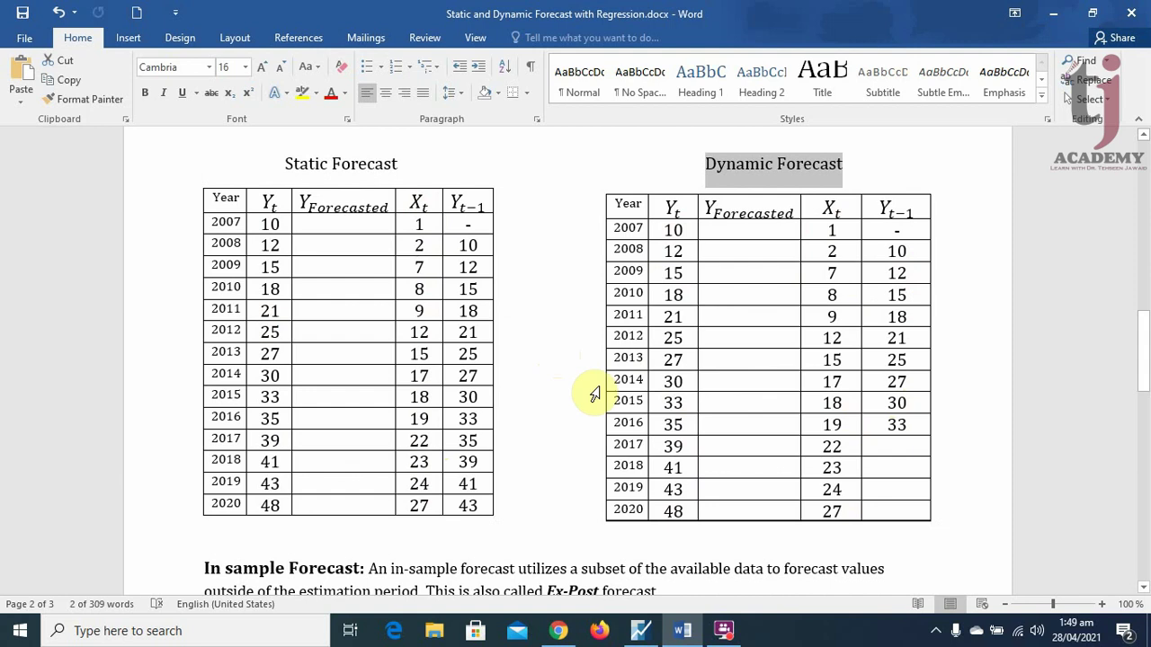
click(1145, 592)
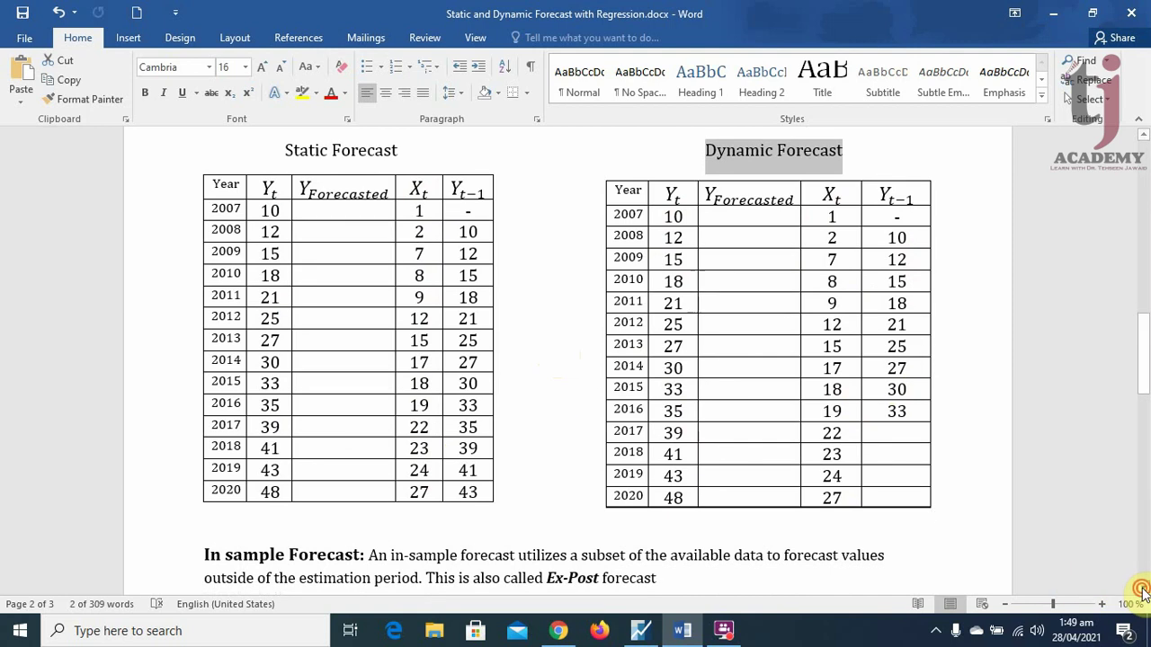
click(1145, 591)
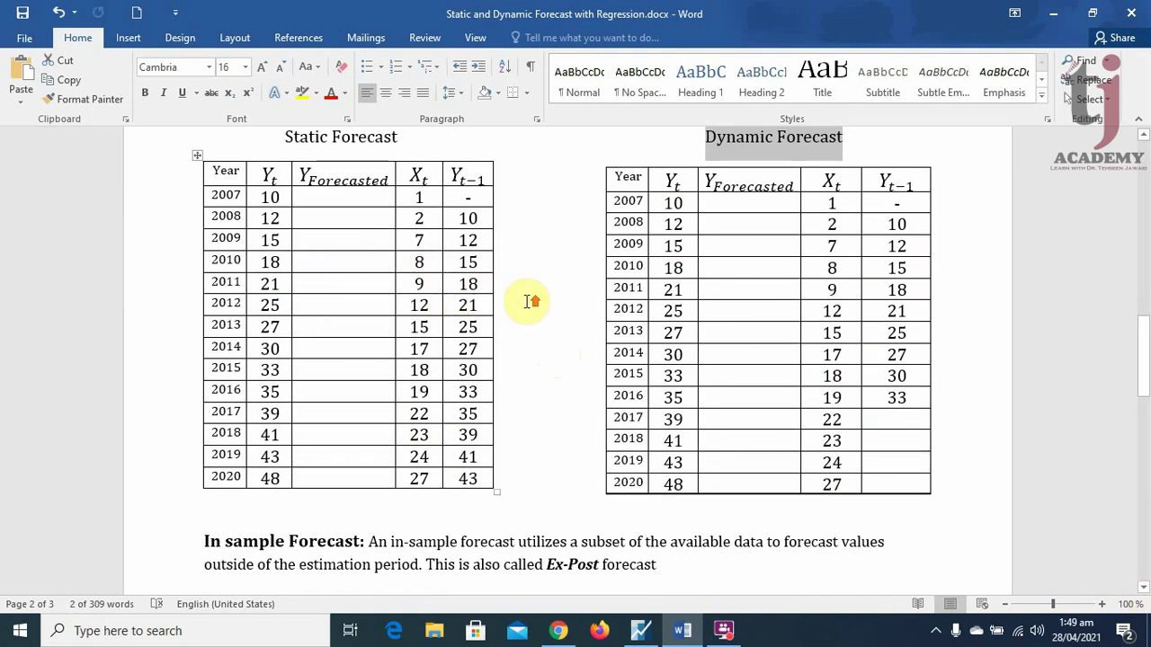
scroll(531, 301, up, 10)
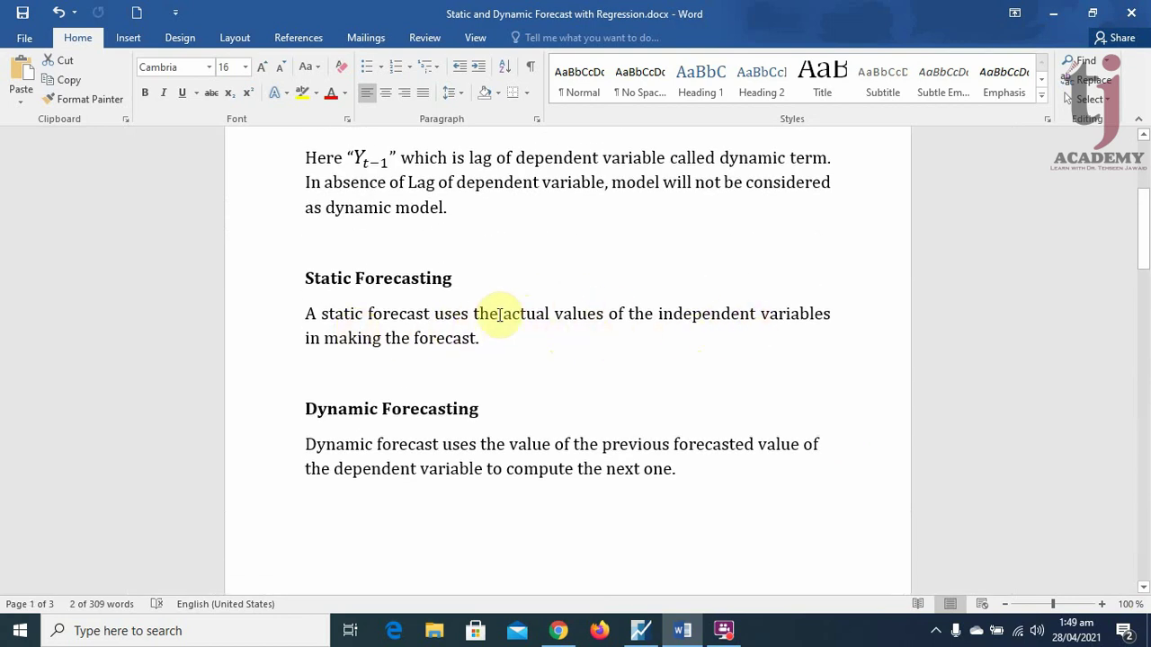
Select 'actual values', then move down and select the Static table's 2007–2016 rows
drag(503, 316, 595, 318)
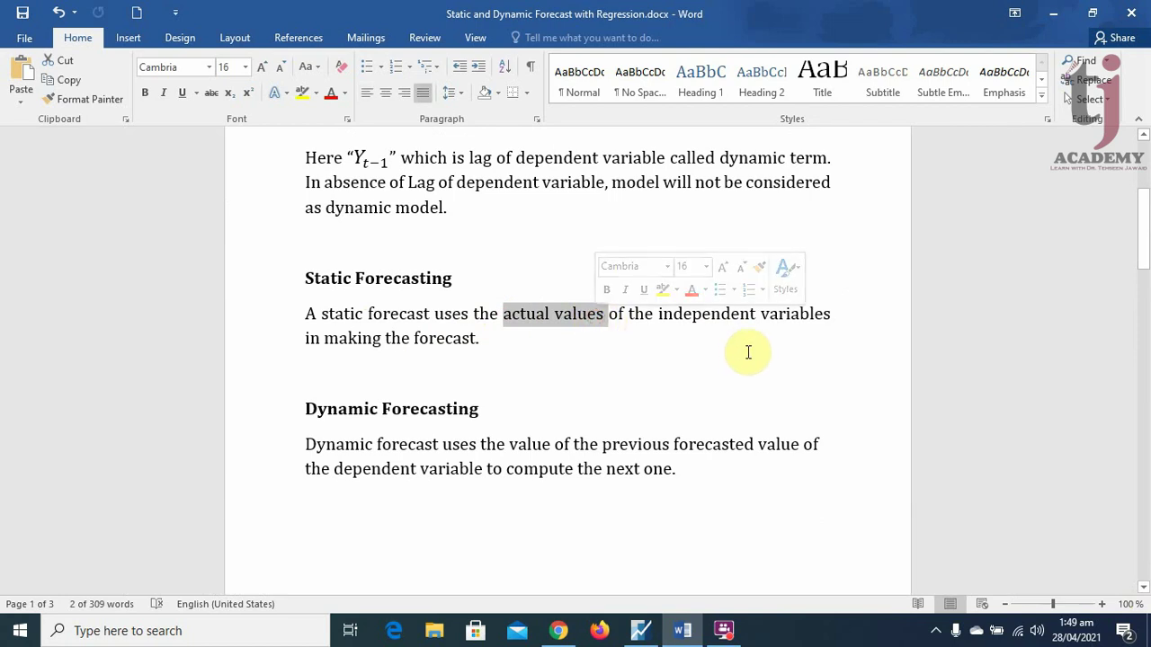
scroll(578, 321, down, 10)
scroll(579, 321, down, 5)
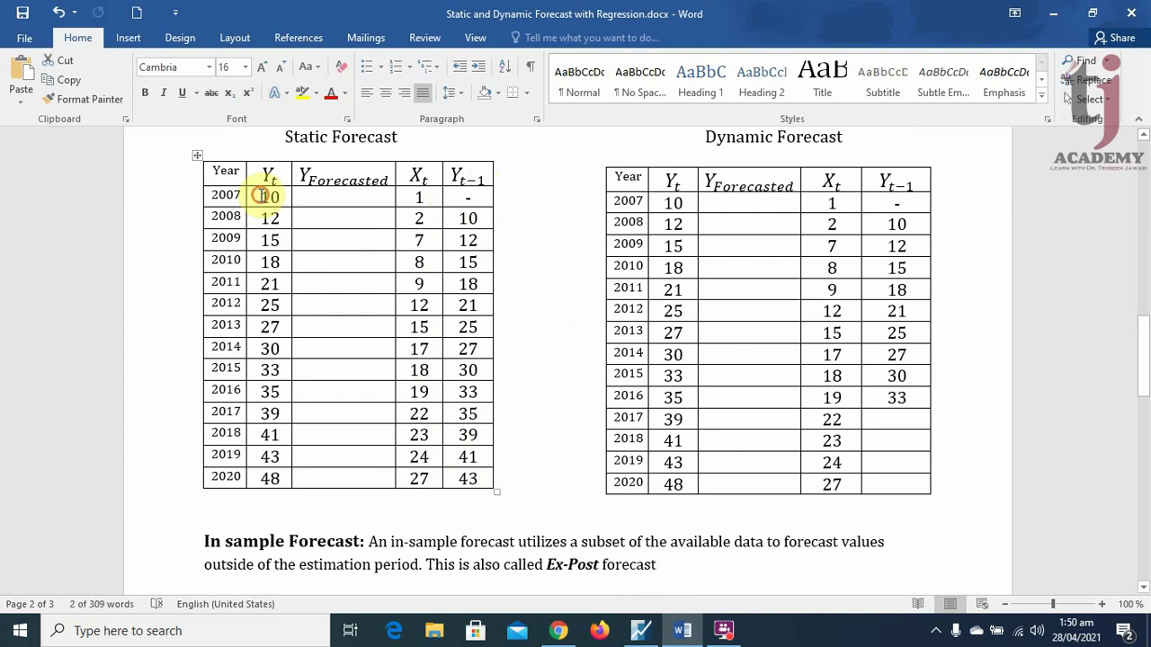
drag(260, 195, 469, 391)
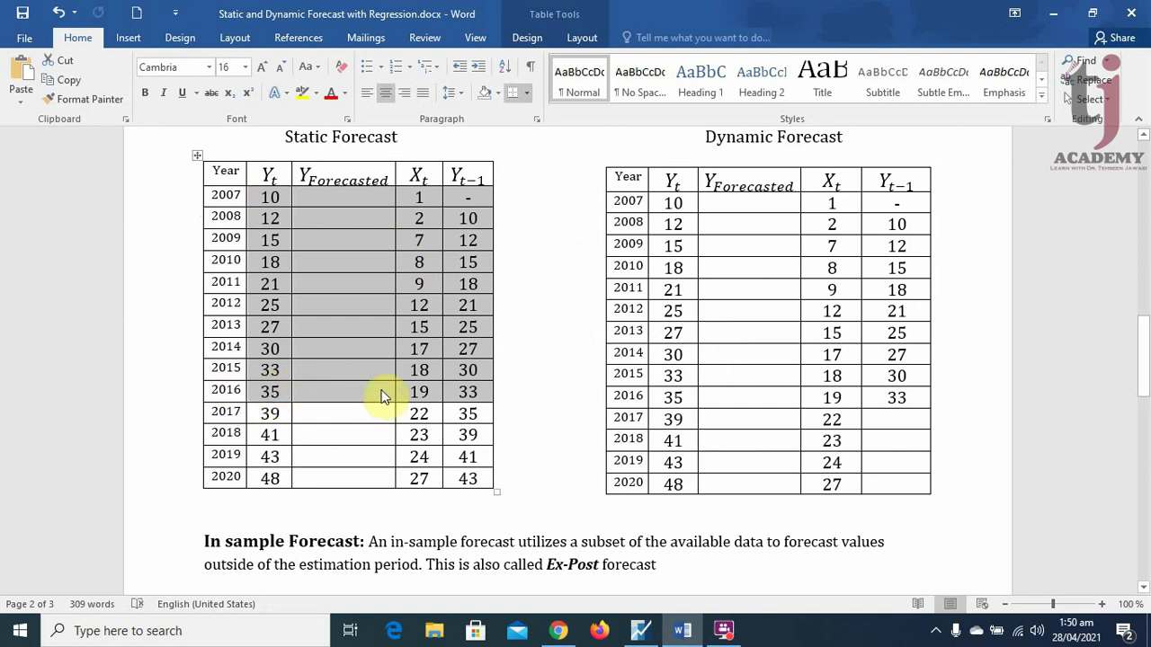
Check the 2017 inputs 22 and 35, then ready font colours for the empty 2017 forecast cell
click(349, 416)
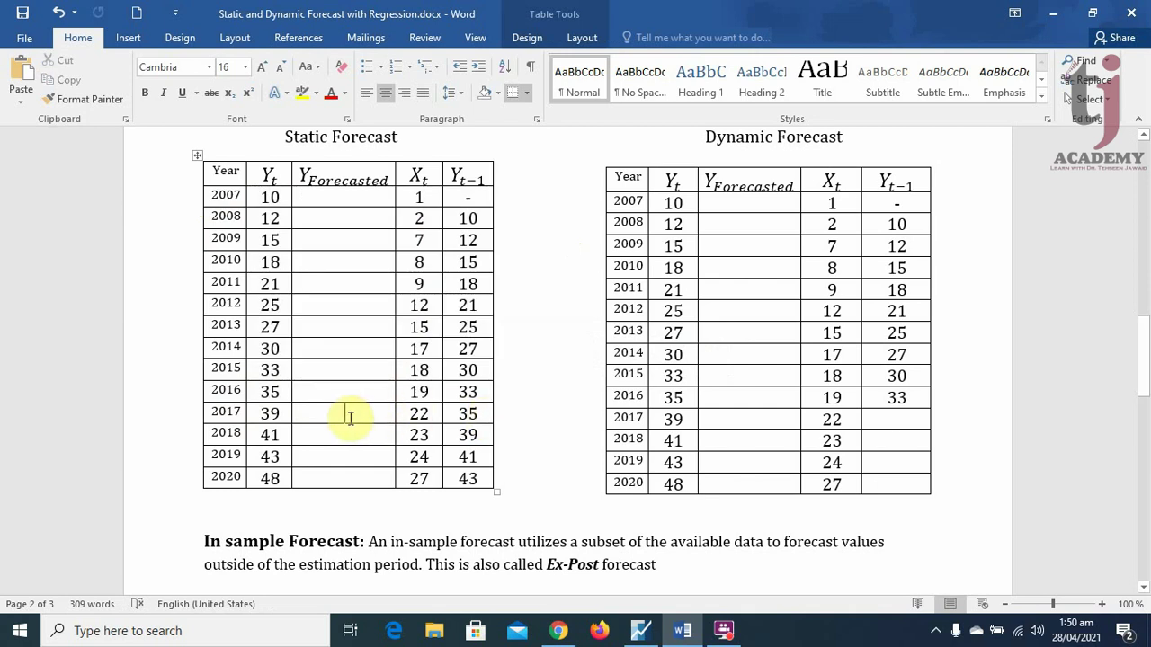
click(413, 412)
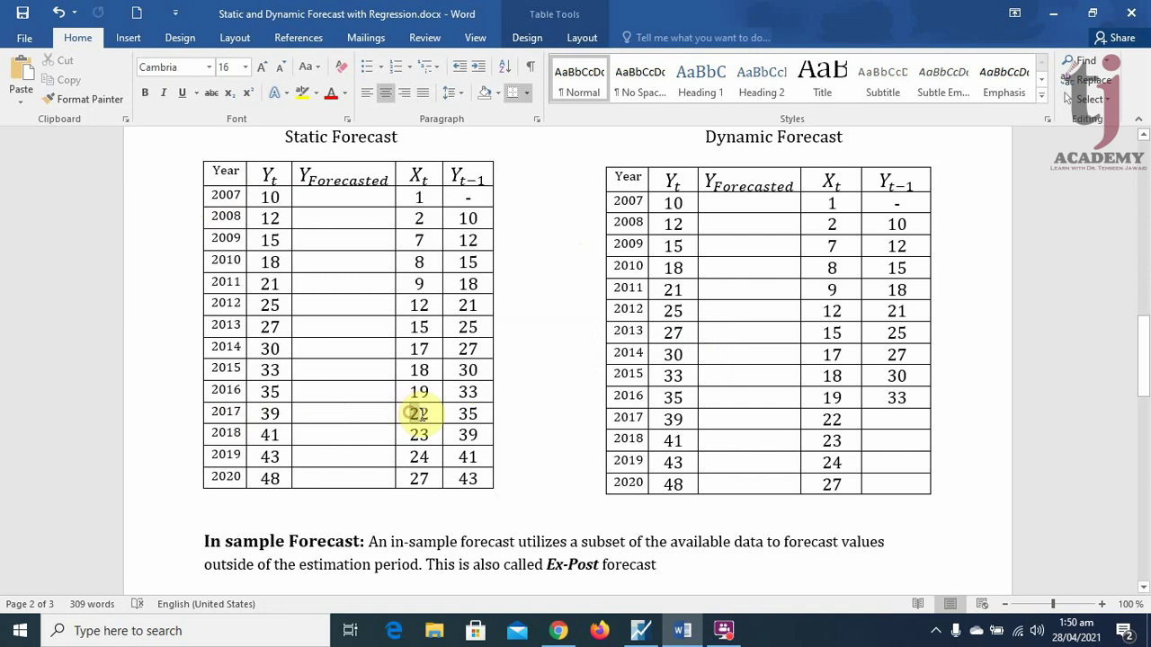
double_click(421, 415)
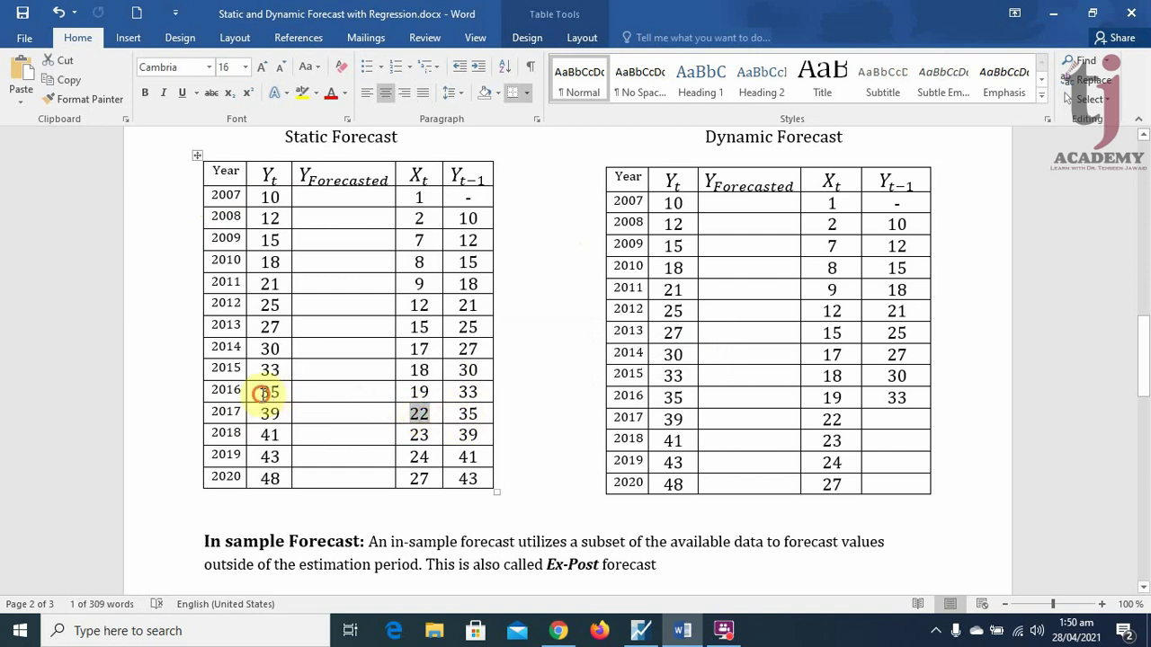
click(263, 393)
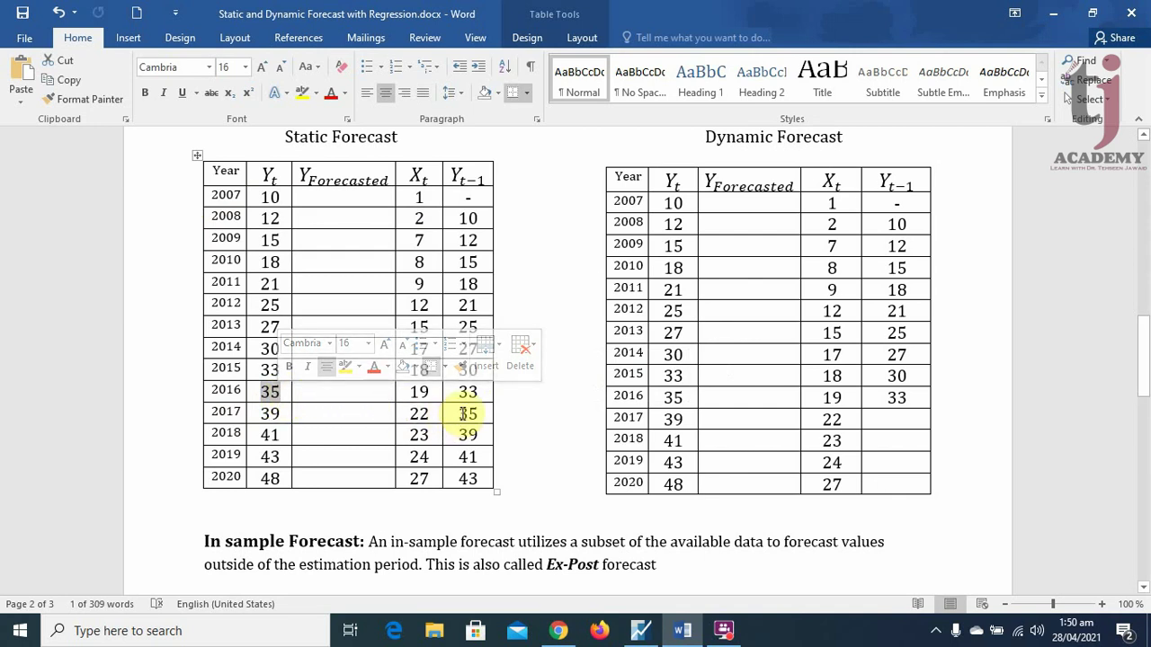
double_click(466, 413)
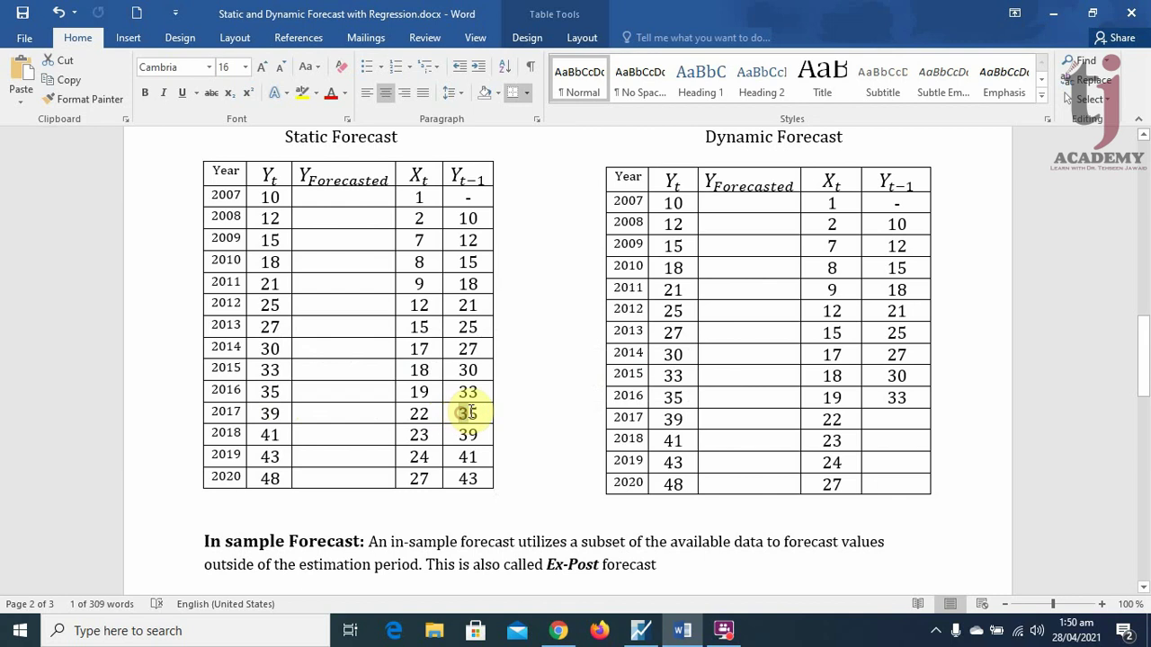
click(354, 413)
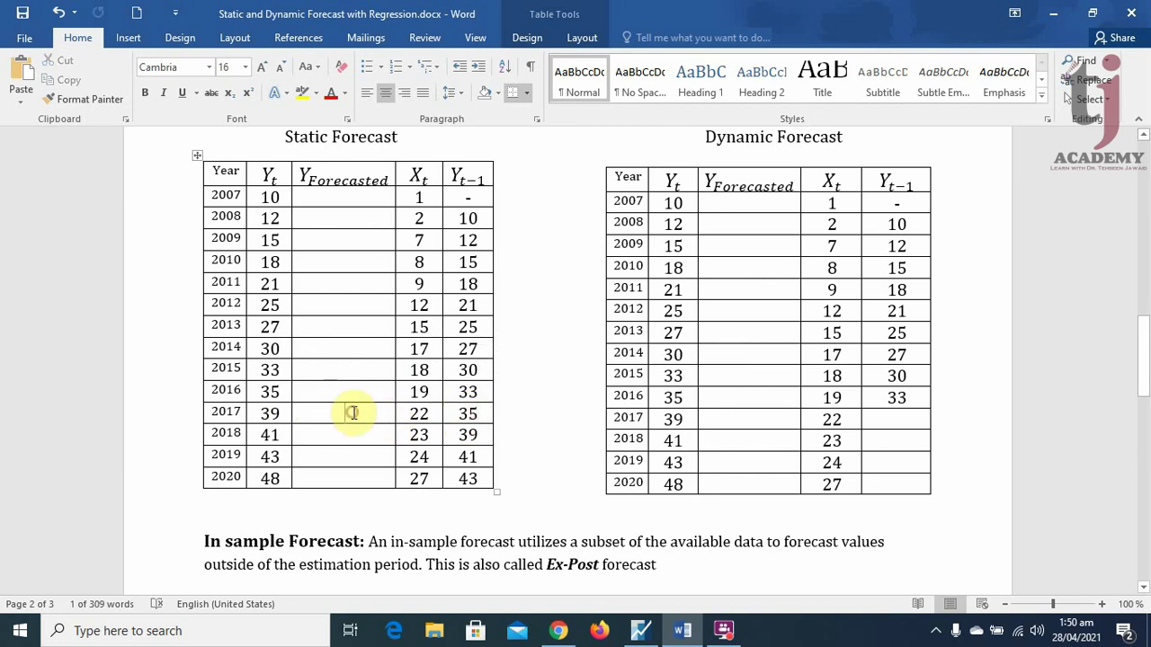
click(347, 93)
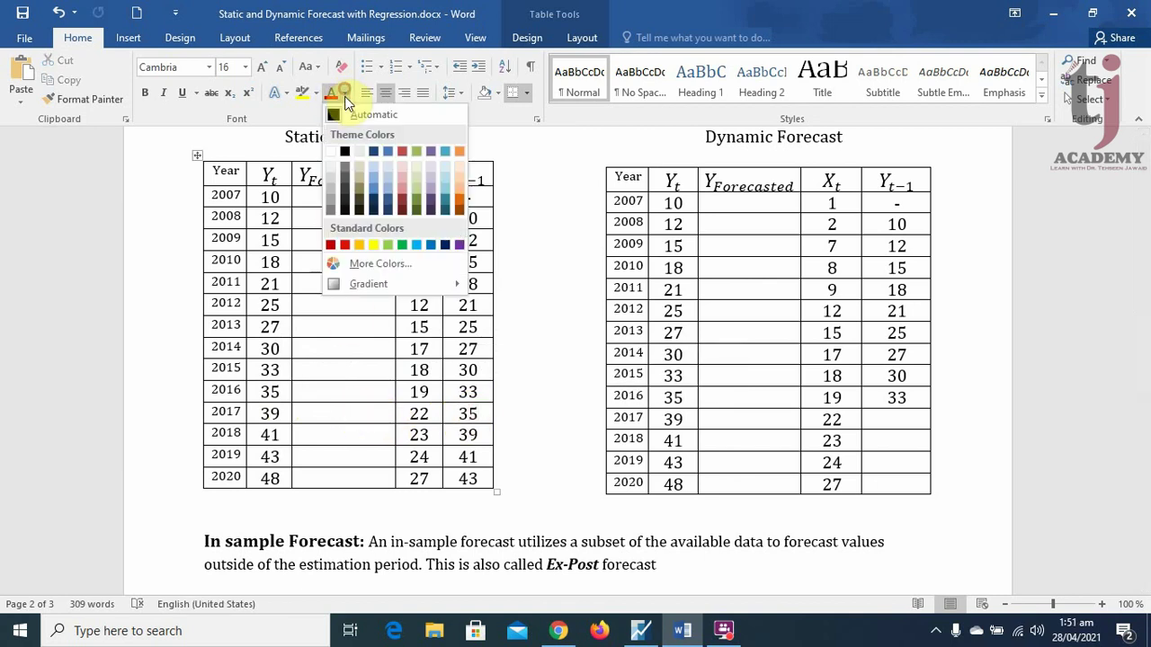
Enter a red 2017 static forecast of 38 and a 2018 forecast of 42
click(340, 245)
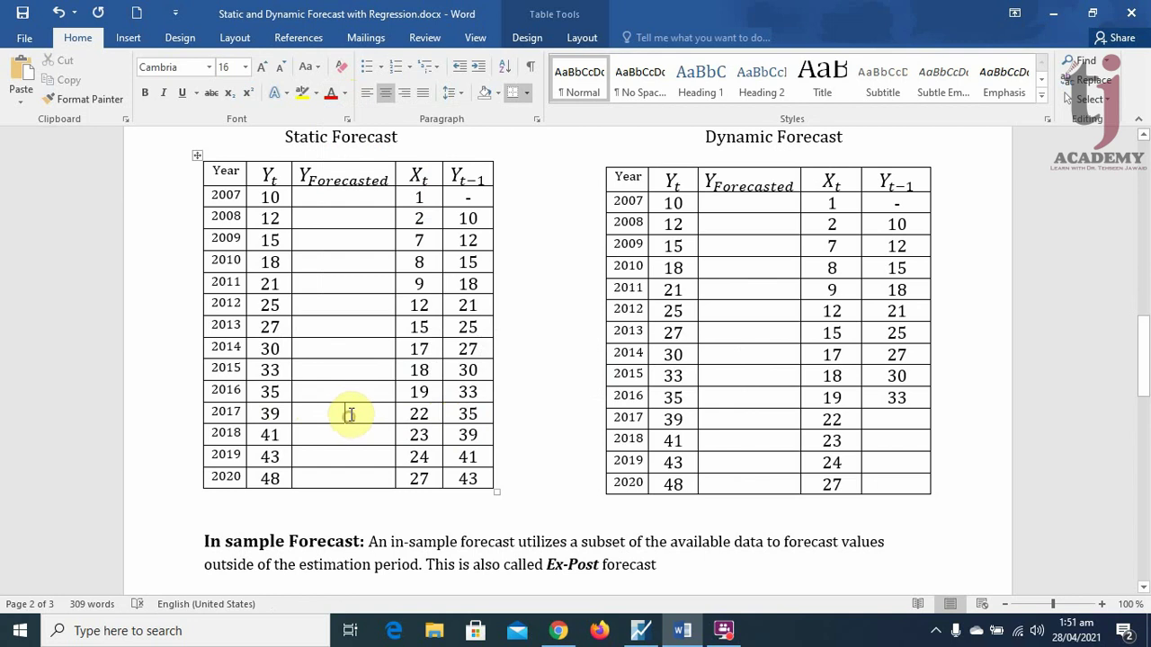
text(38)
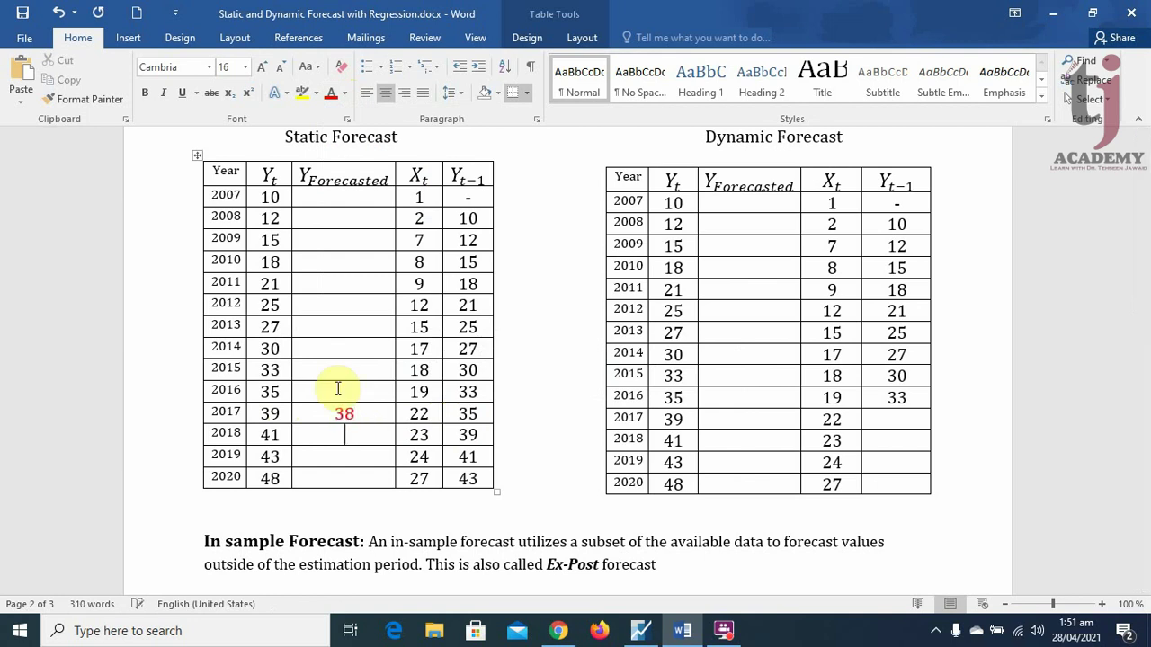
key(Down)
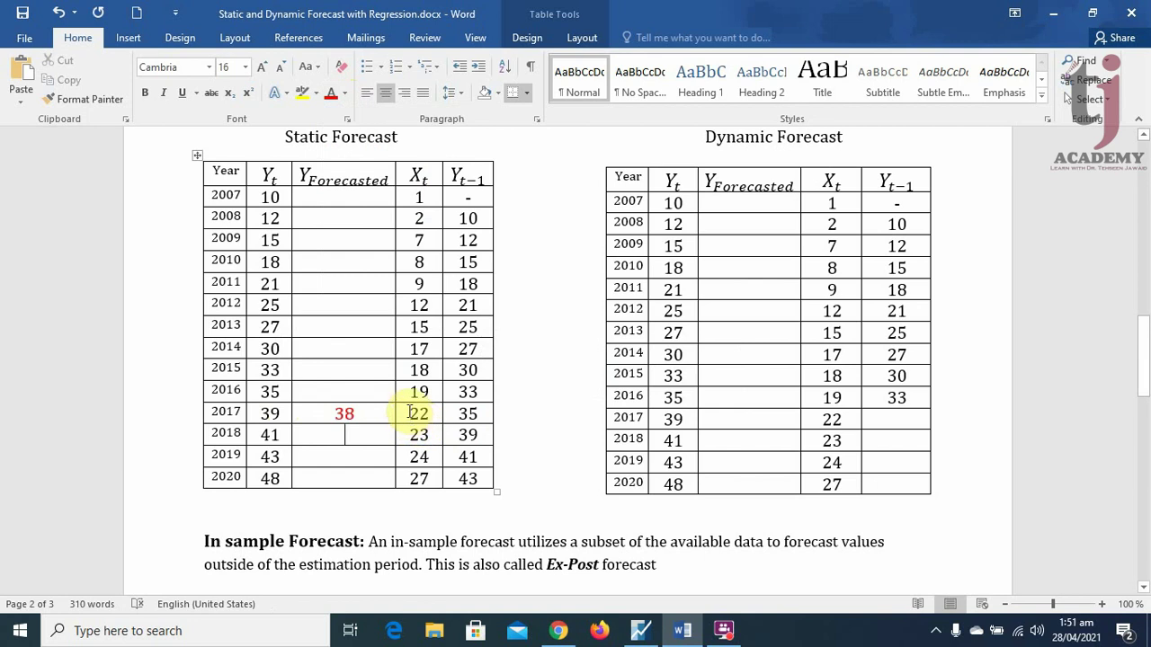
drag(409, 412, 467, 416)
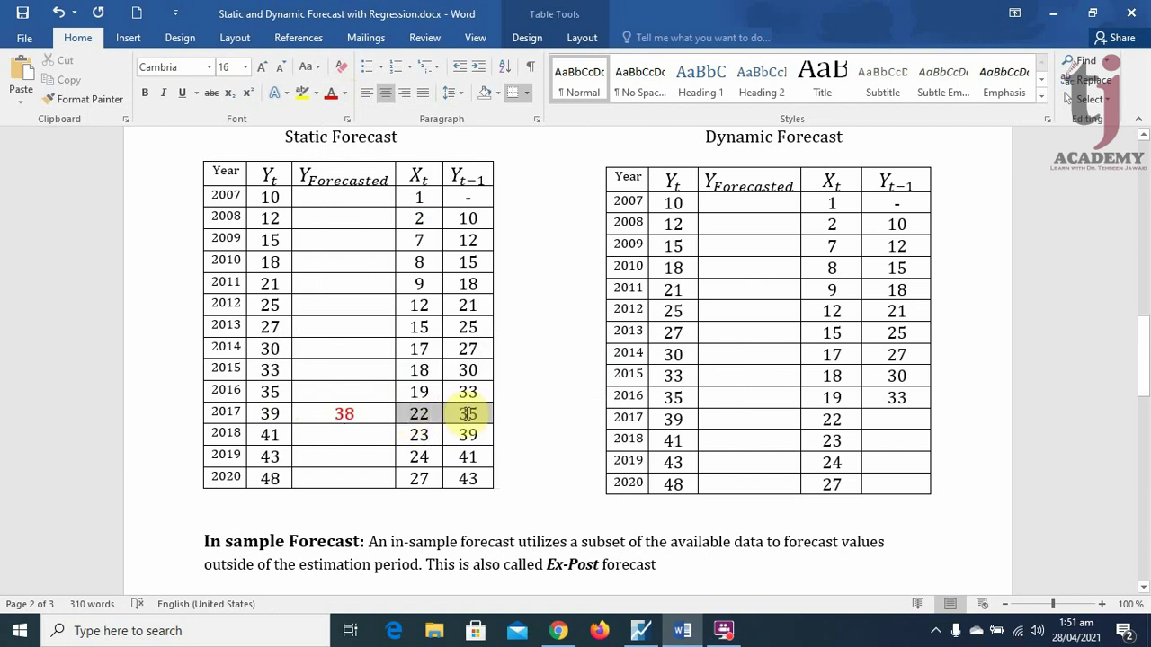
click(342, 441)
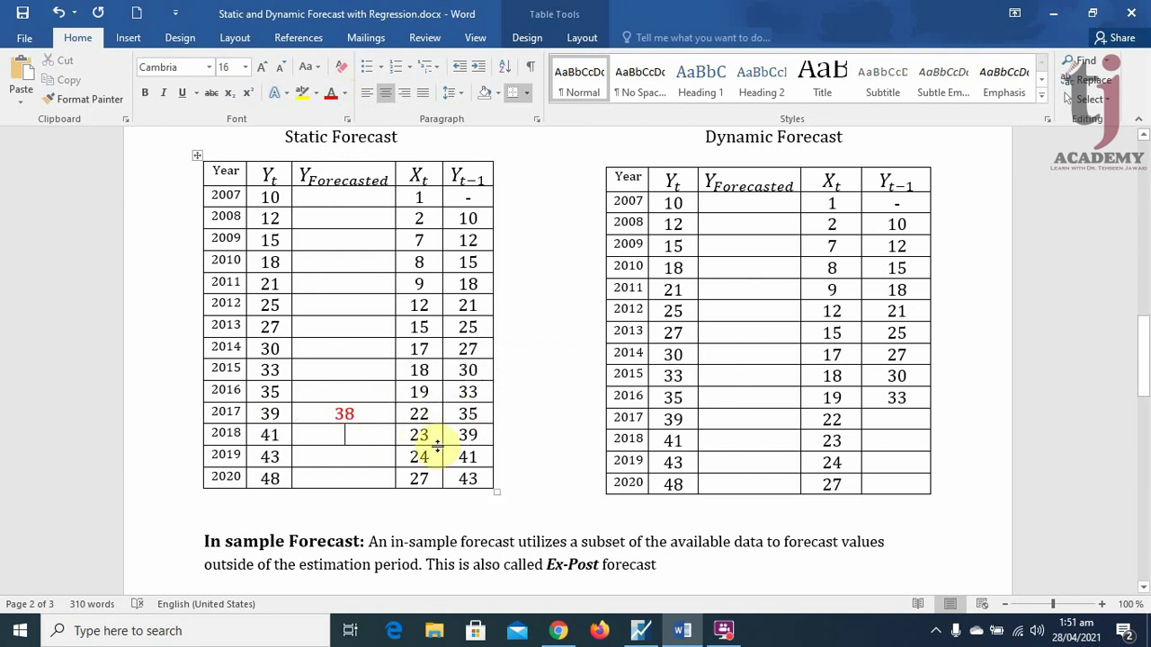
text(42)
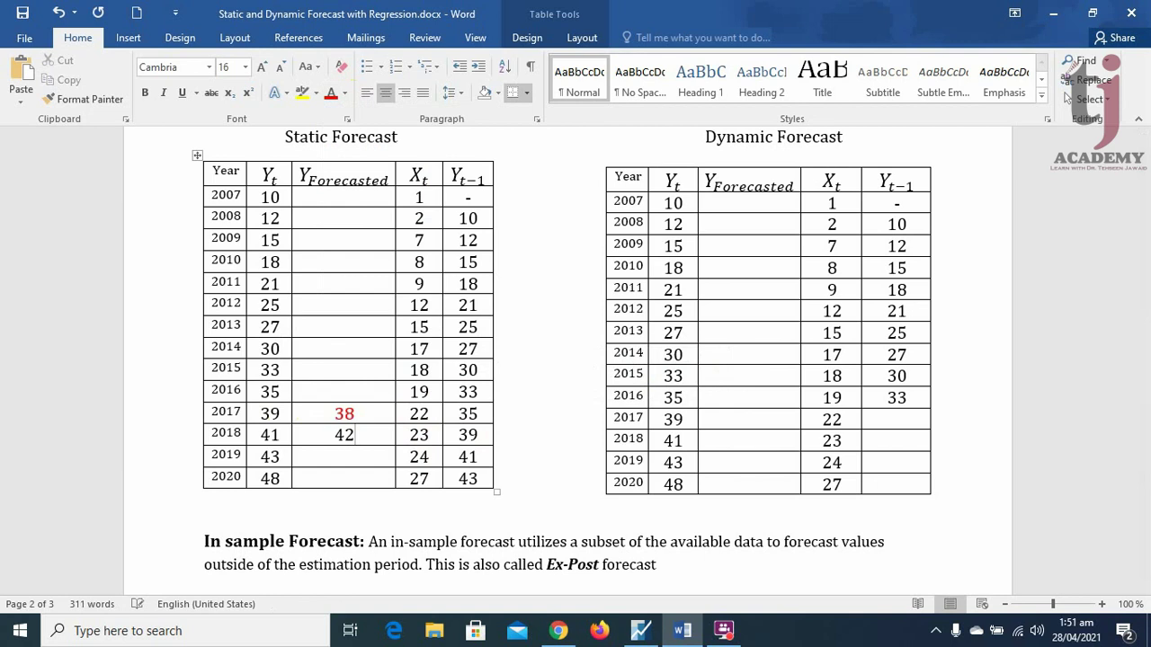
Enter the 2019 and 2020 static forecasts 44 and 47
drag(409, 435, 467, 437)
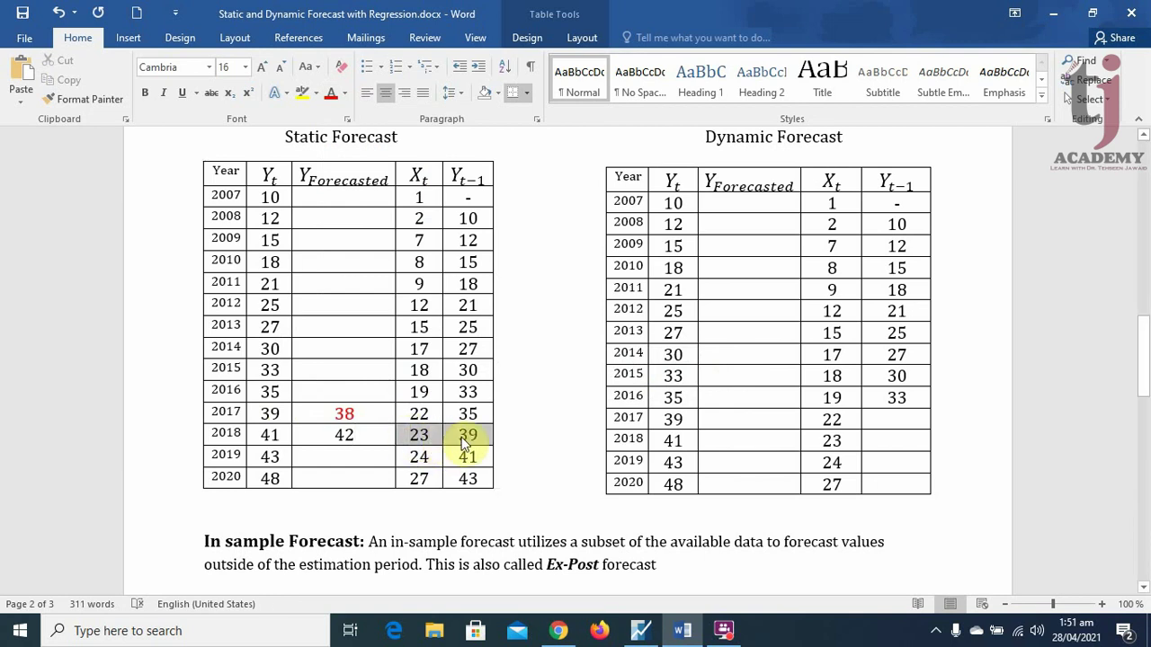
click(334, 460)
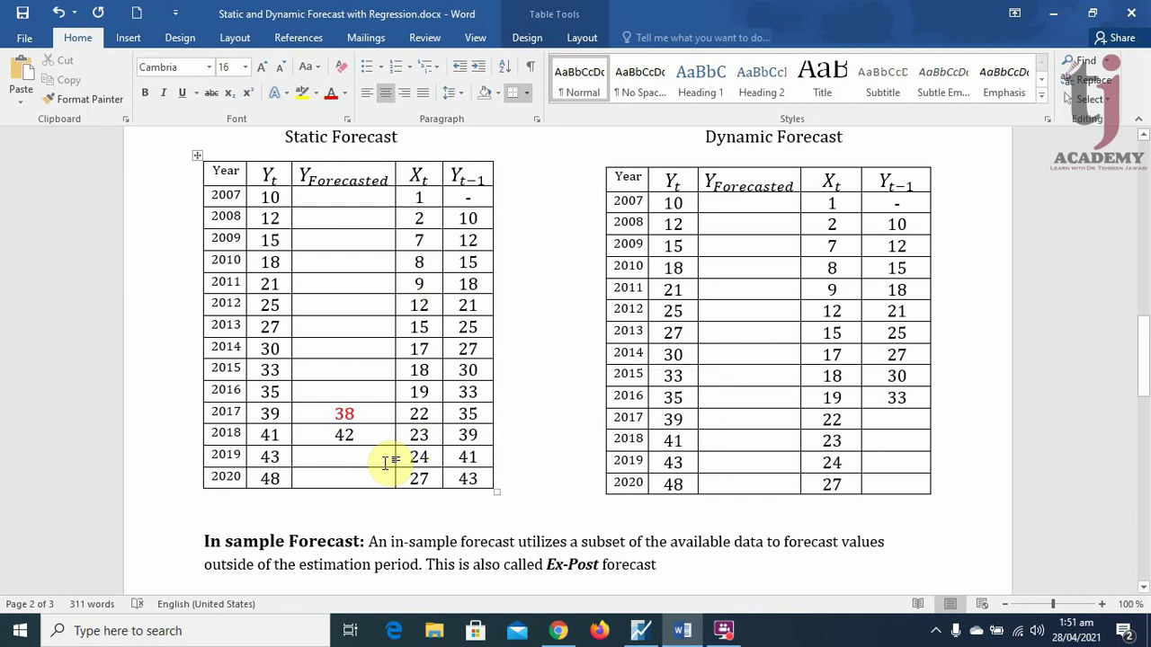
text(44)
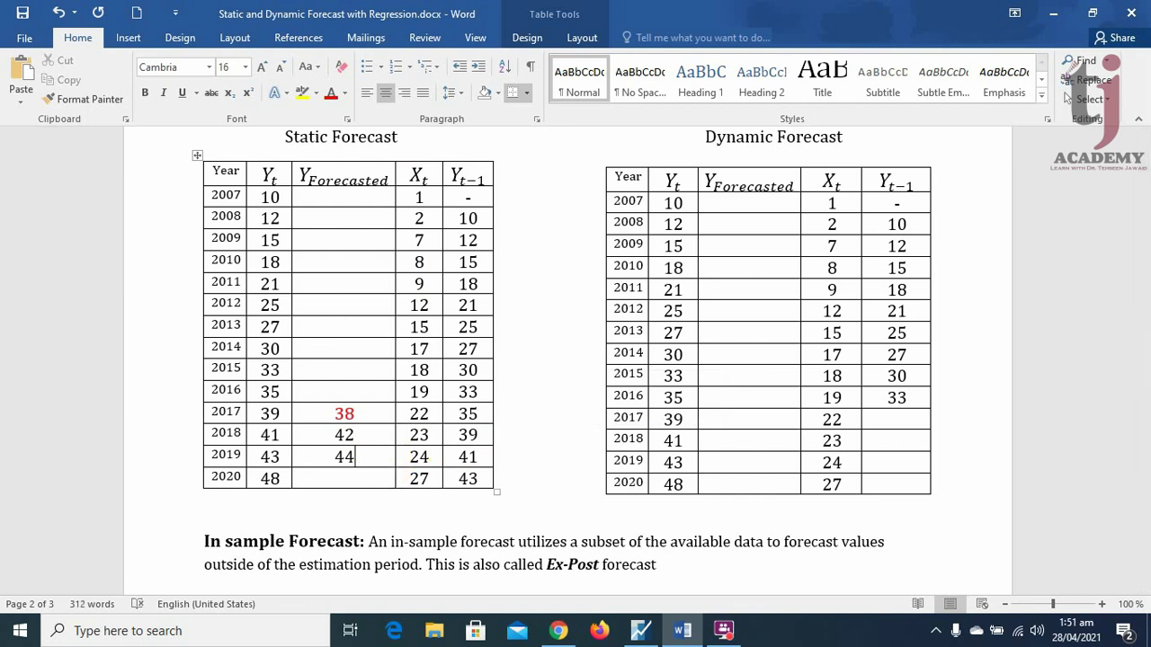
key(Down)
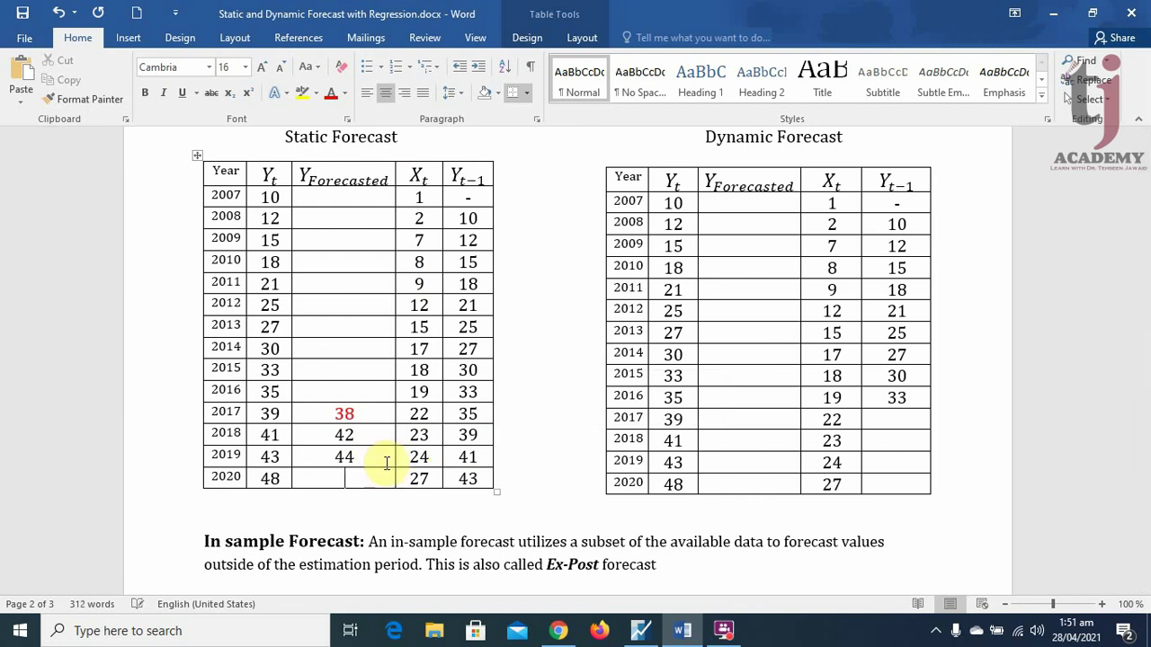
text(47)
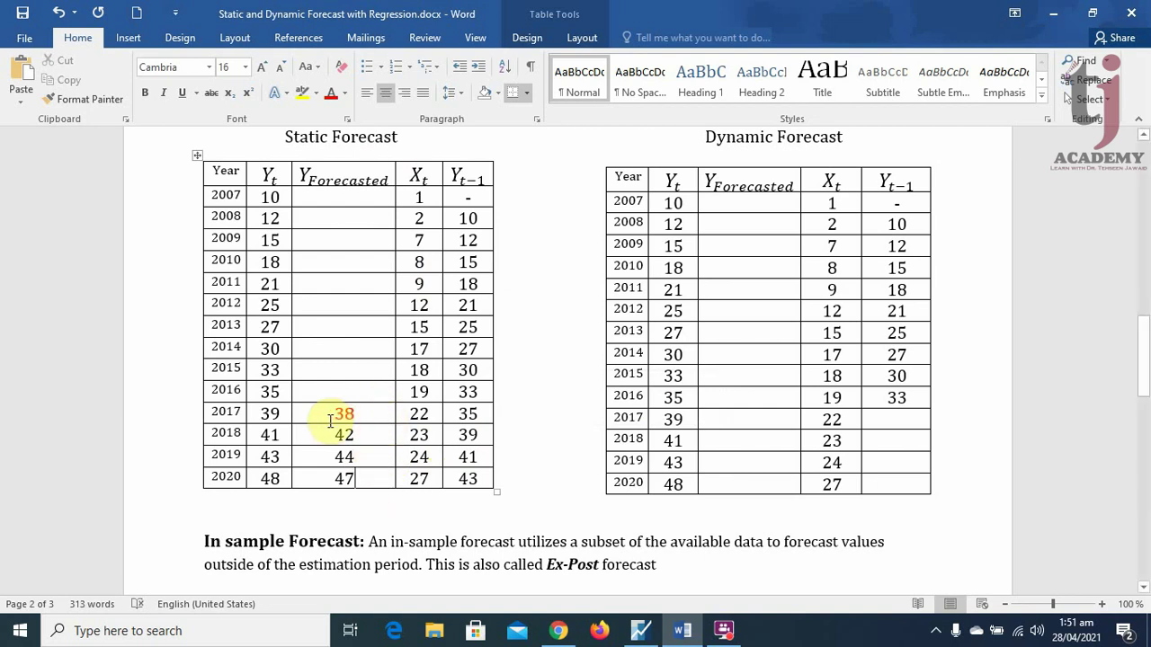
Colour static forecasts 38 through 47 red, then select the Dynamic table's 2007–2016 rows
drag(331, 420, 358, 477)
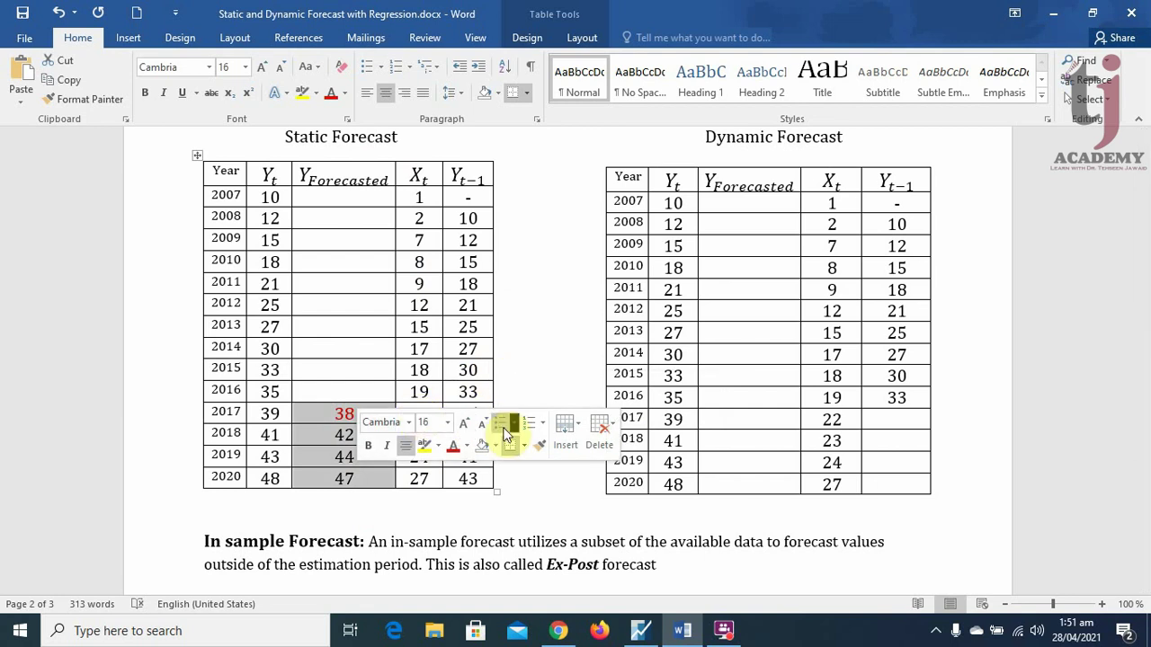
drag(411, 414, 468, 477)
click(467, 478)
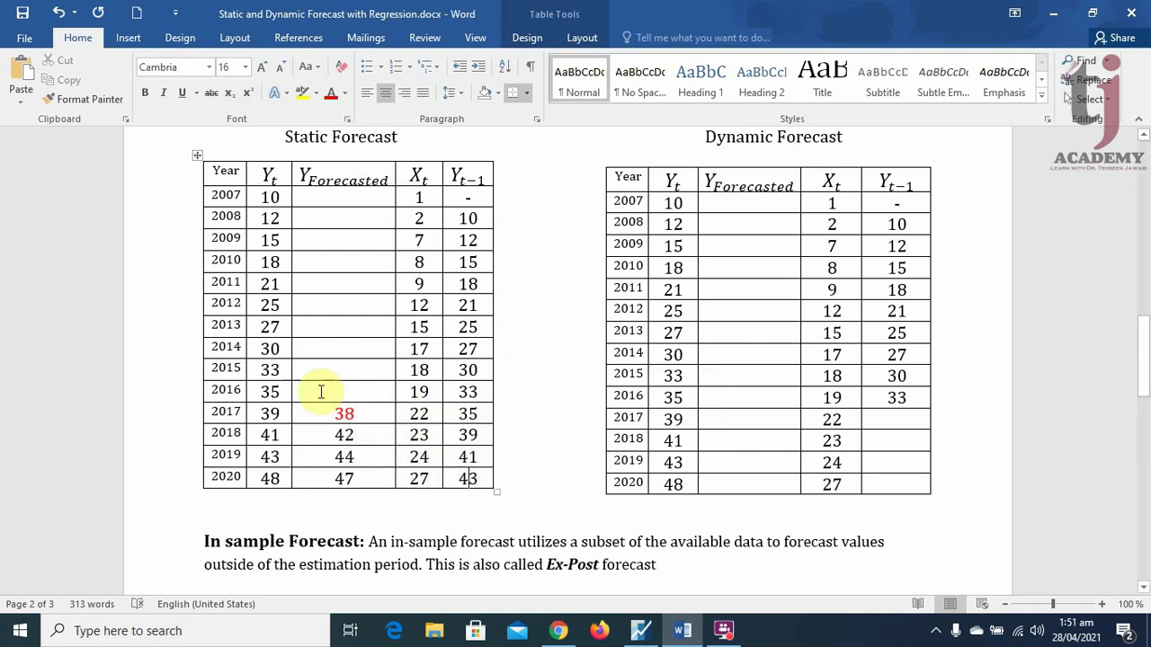
drag(331, 408, 360, 479)
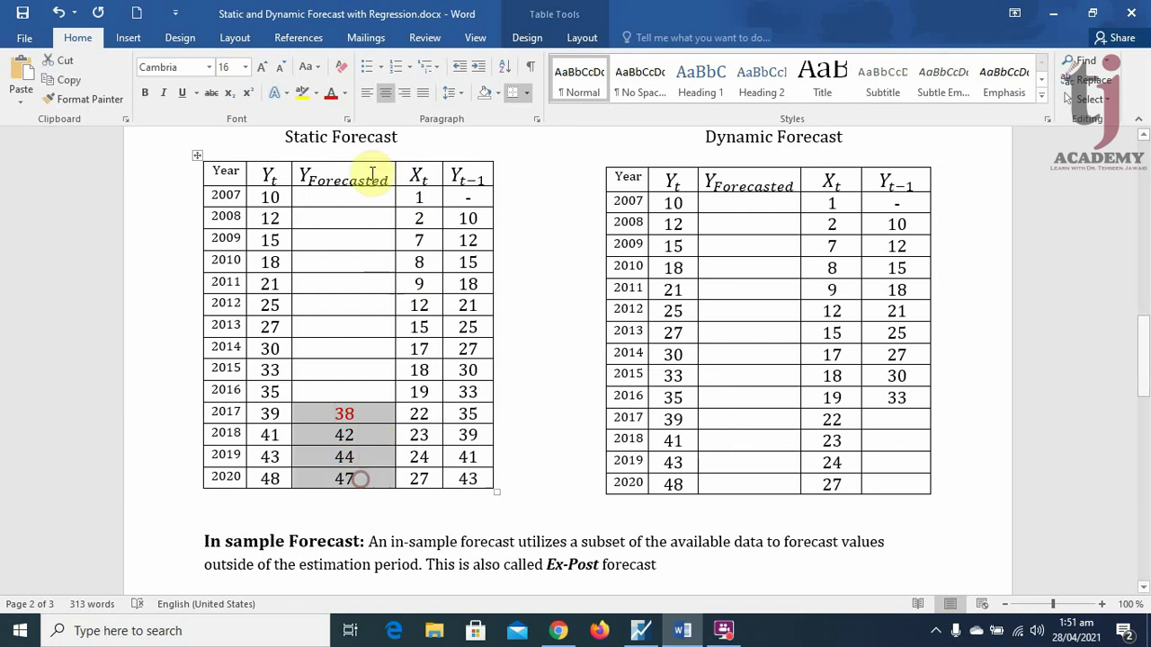
click(331, 93)
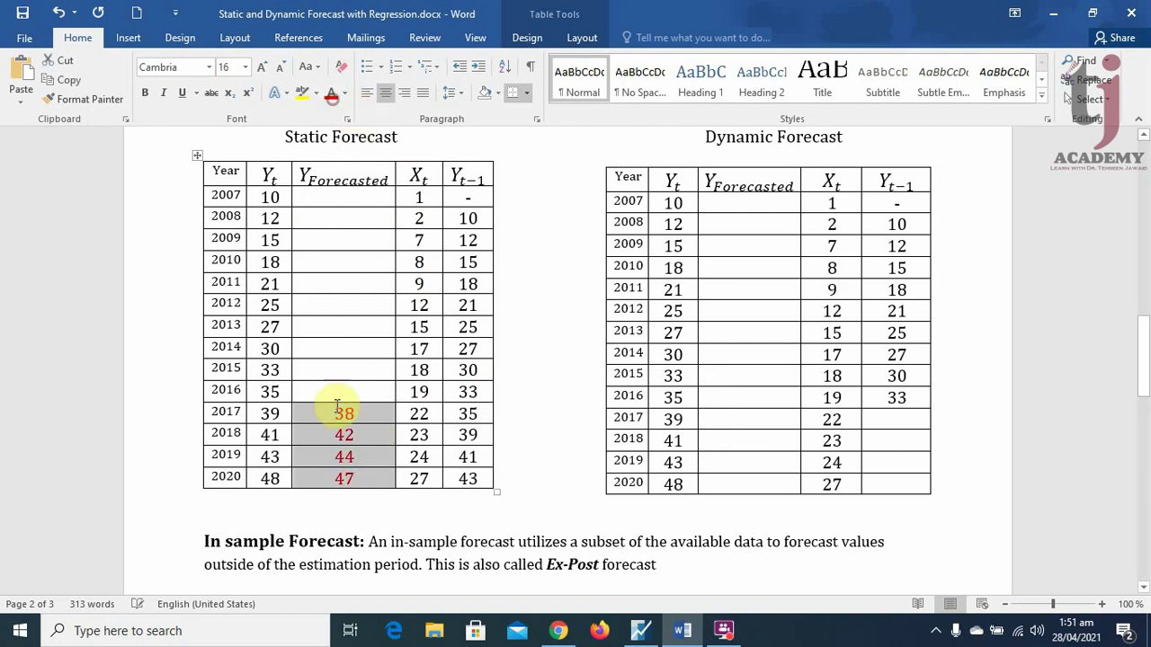
click(465, 458)
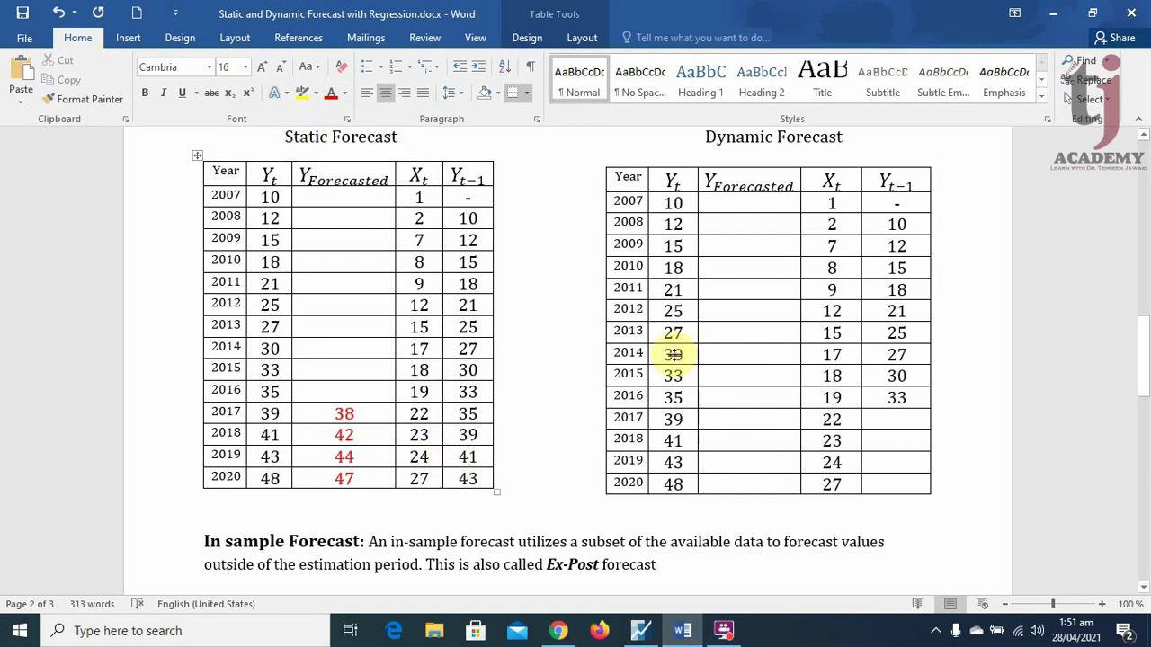
click(613, 201)
drag(686, 238, 897, 397)
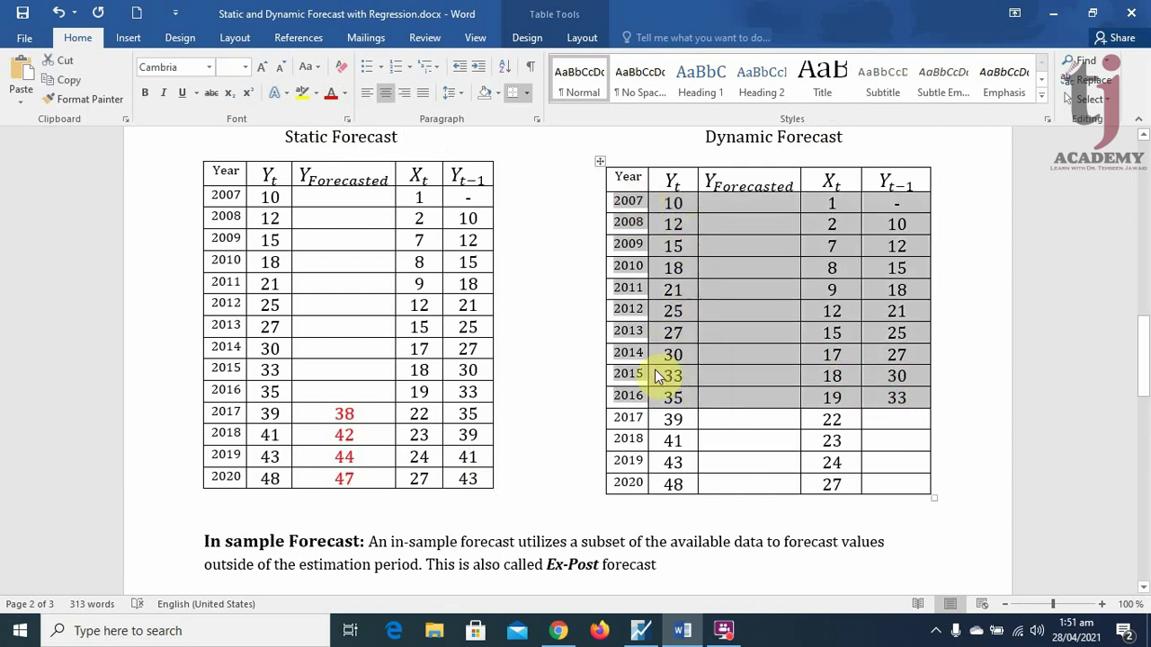
Set the Dynamic table's 2017 lagged value to 35, matching the 2016 Yt
click(755, 426)
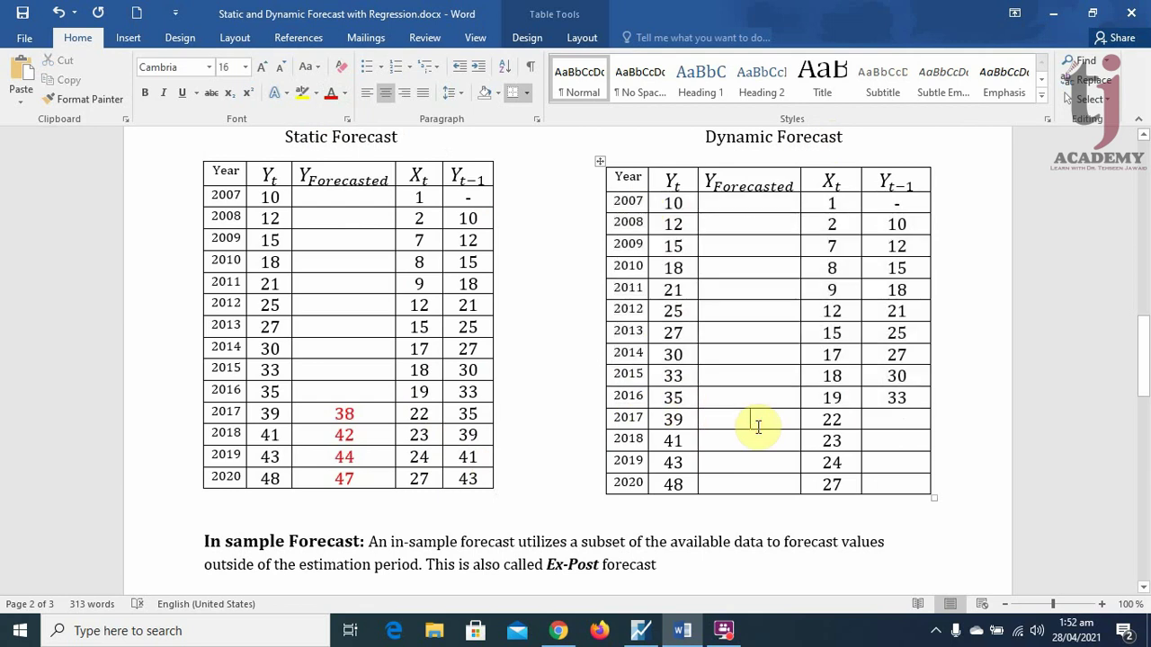
click(666, 396)
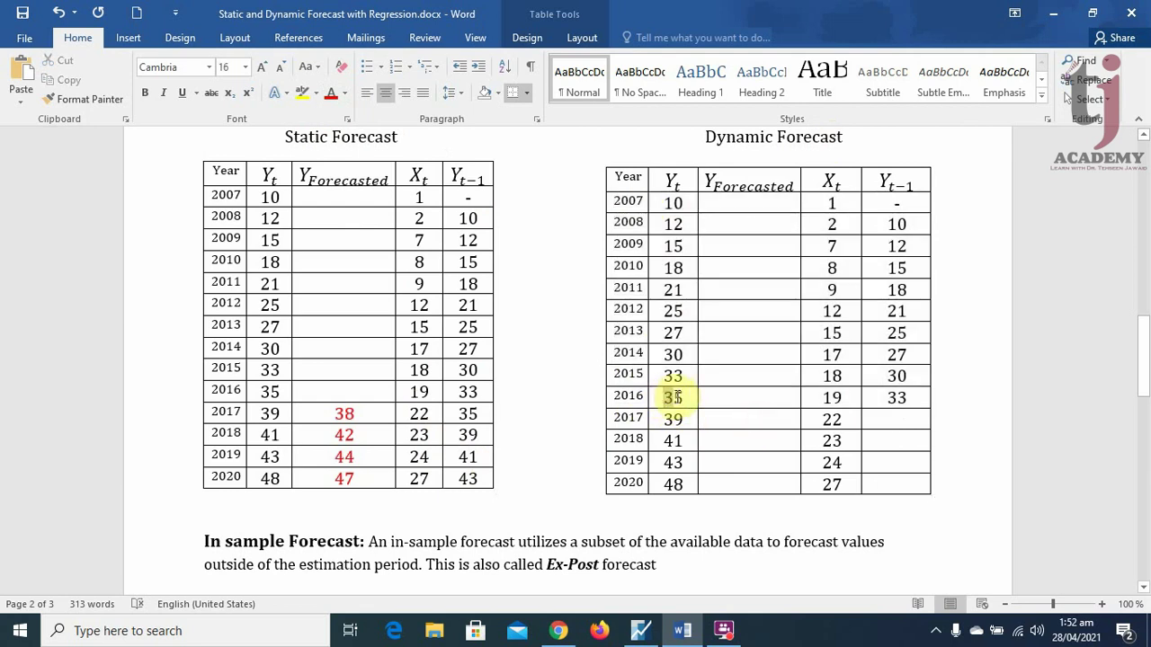
double_click(676, 397)
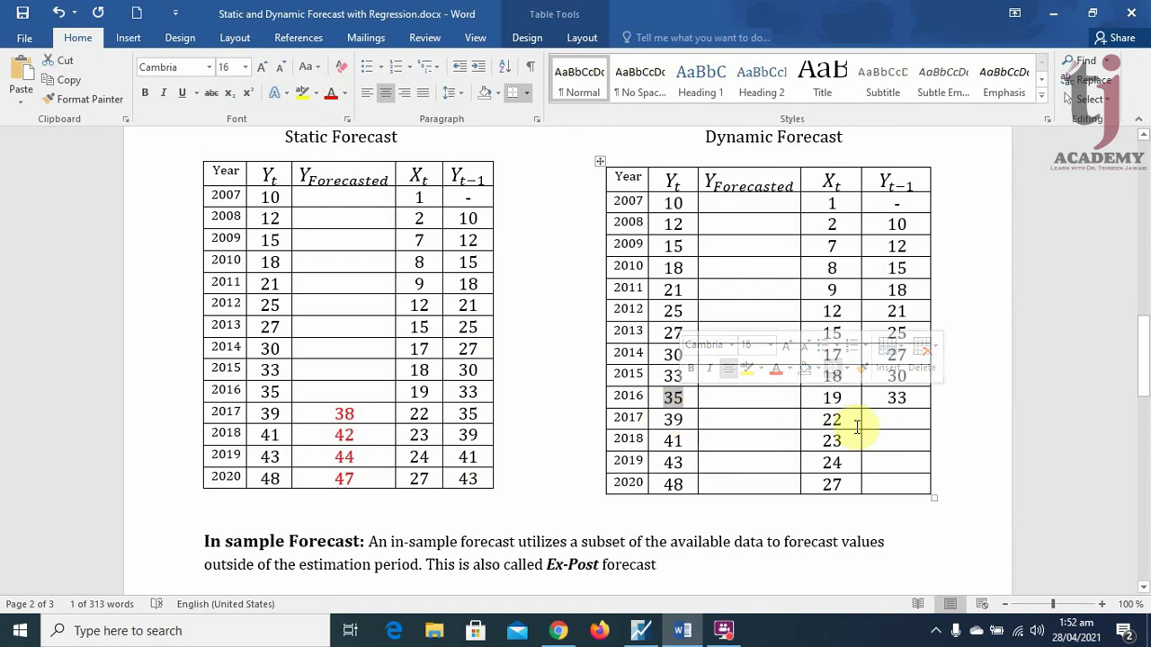
click(889, 419)
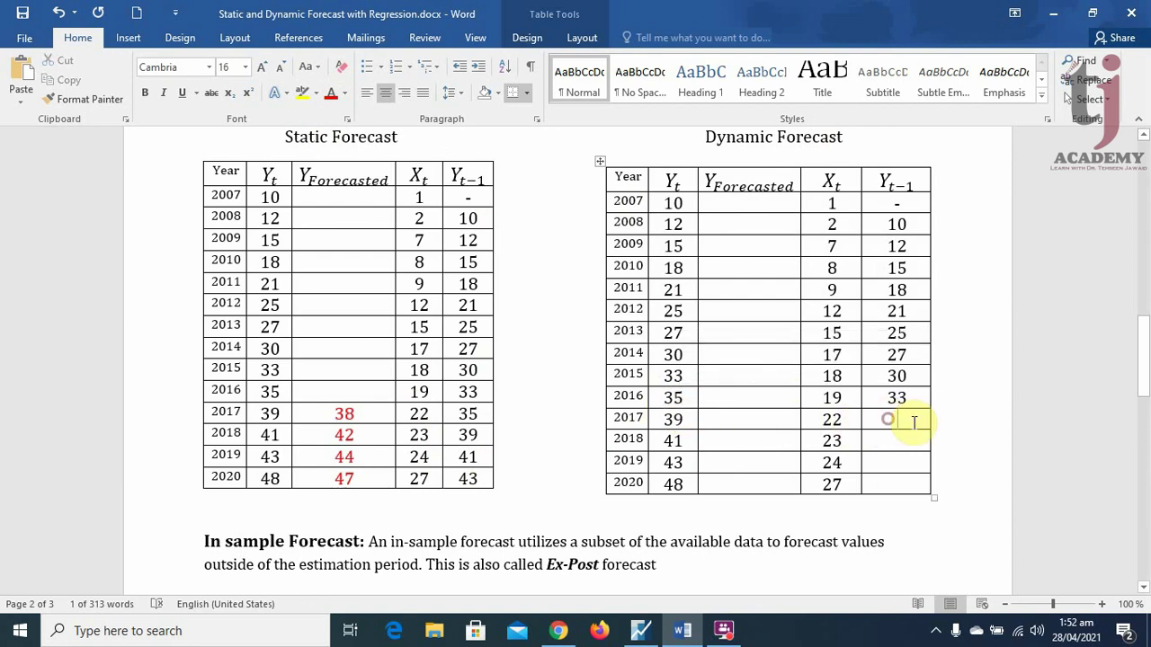
text(35)
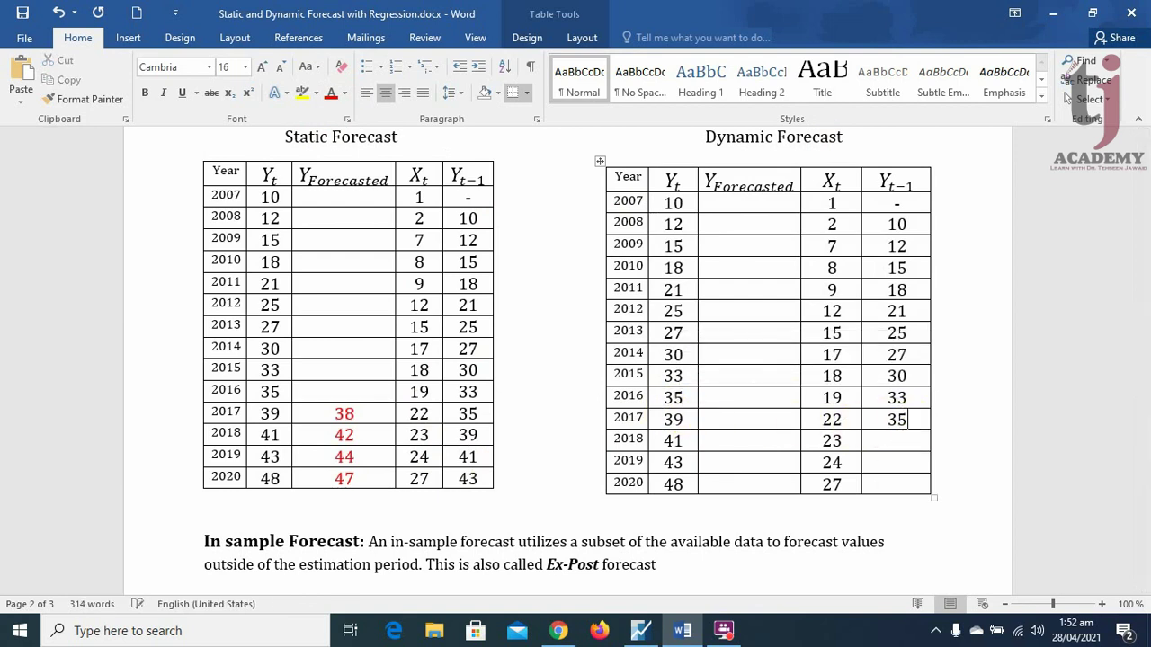
double_click(672, 400)
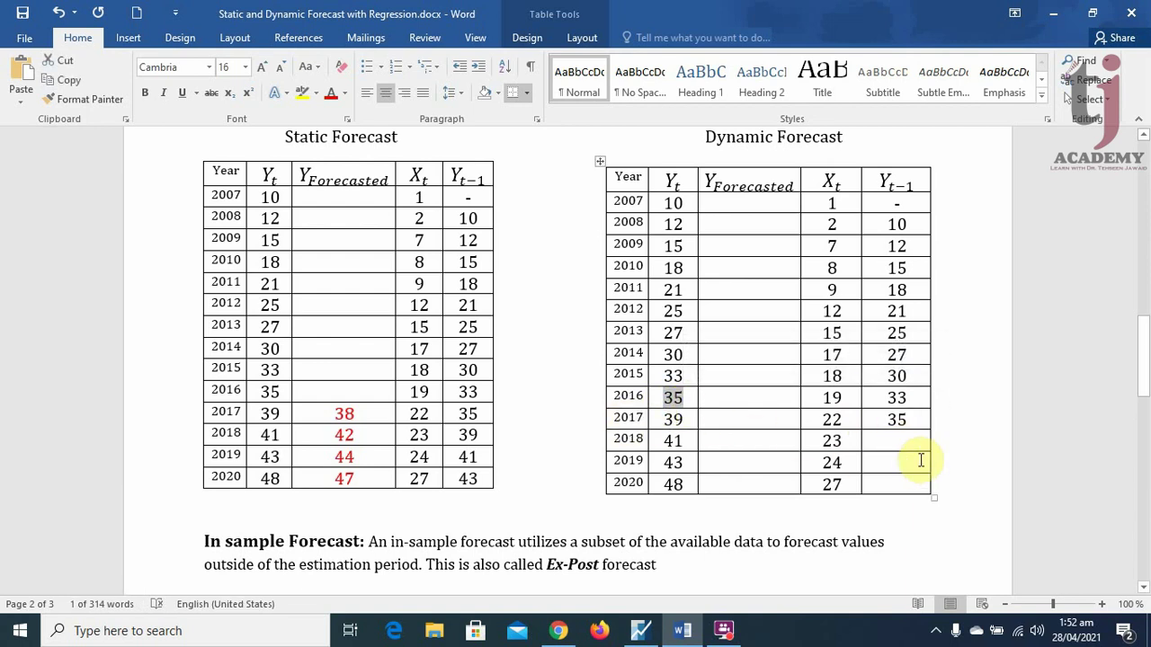
click(754, 423)
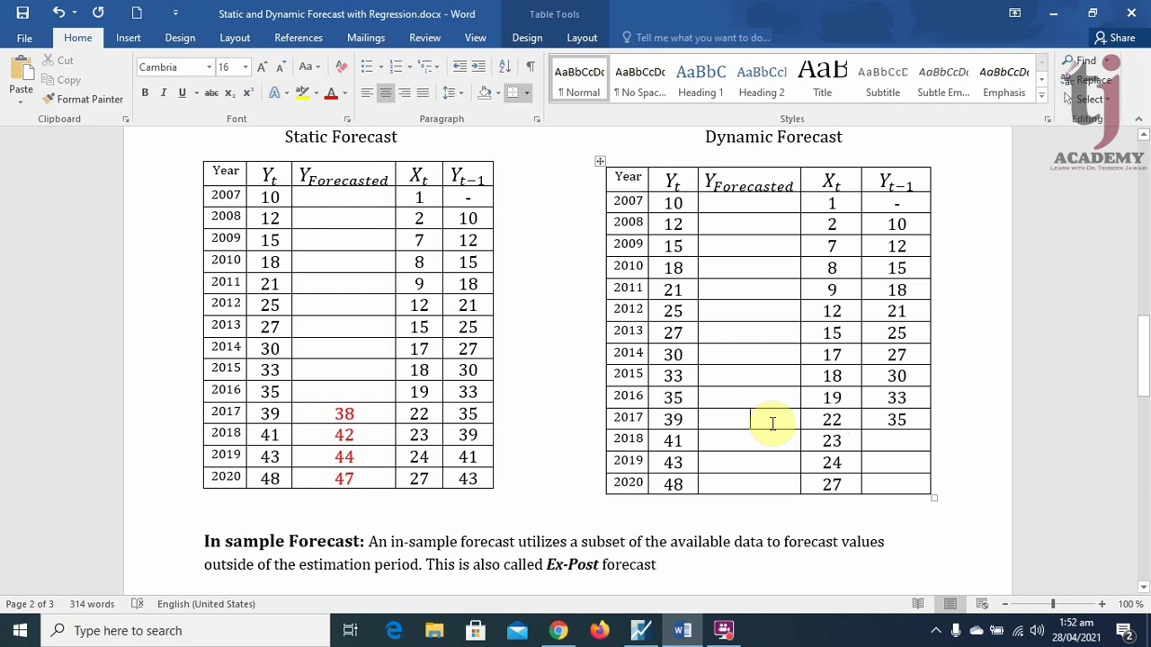
Enter 38 as the Dynamic table's 2017 forecast, matching the Static table's 2017 inputs
double_click(841, 420)
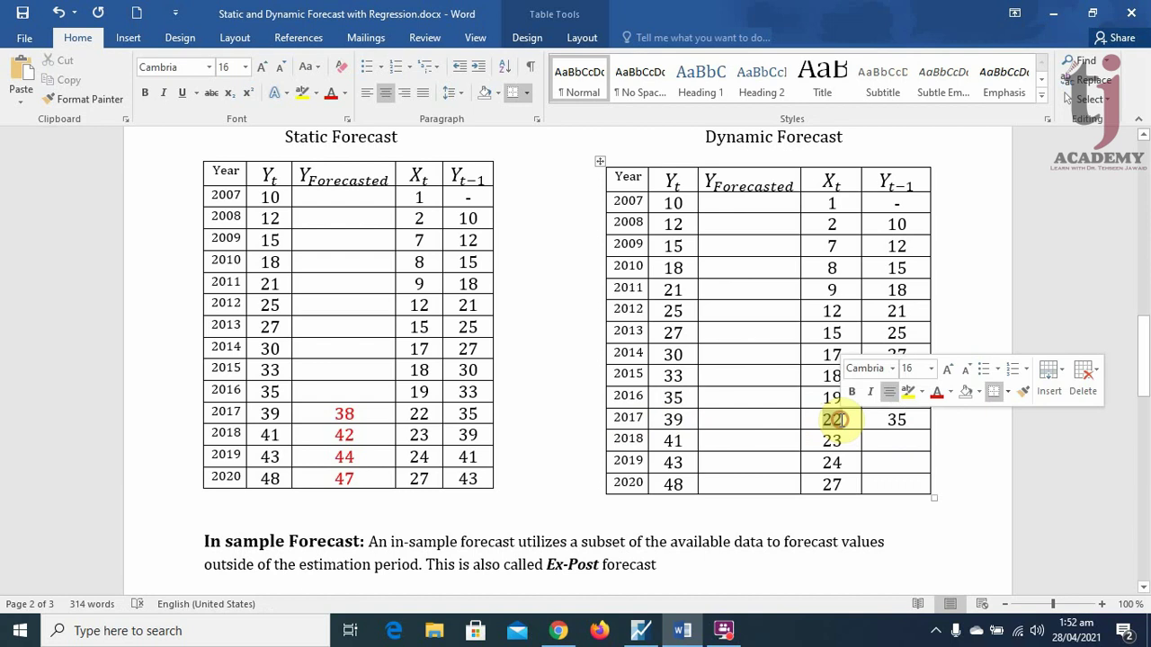
click(905, 419)
double_click(904, 420)
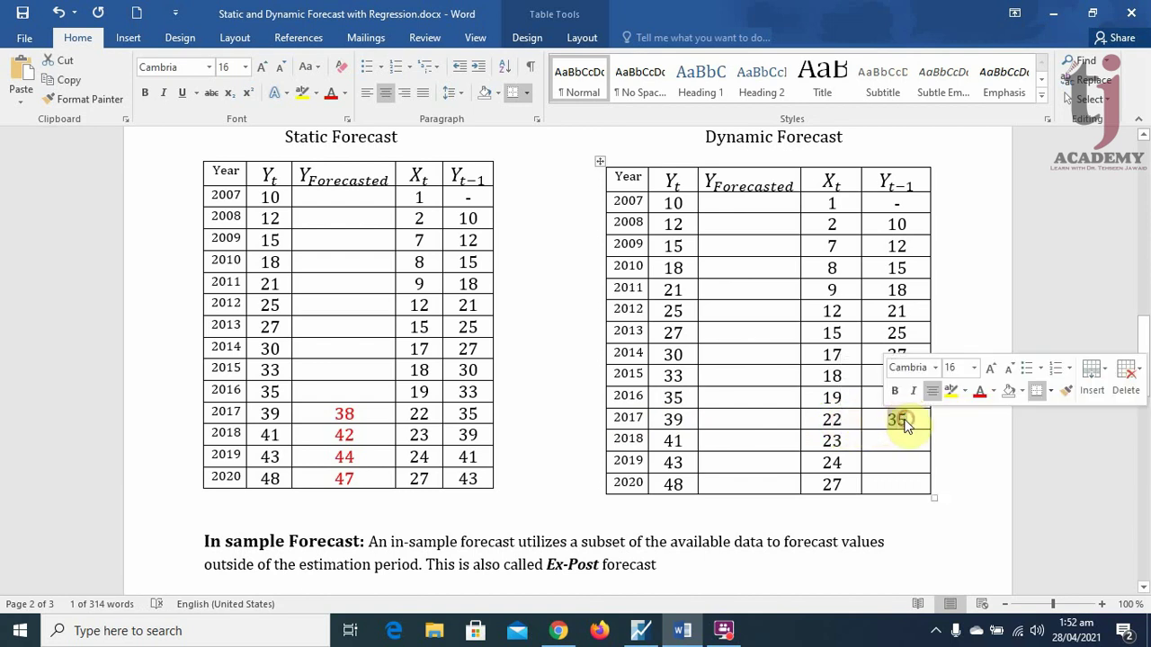
click(751, 420)
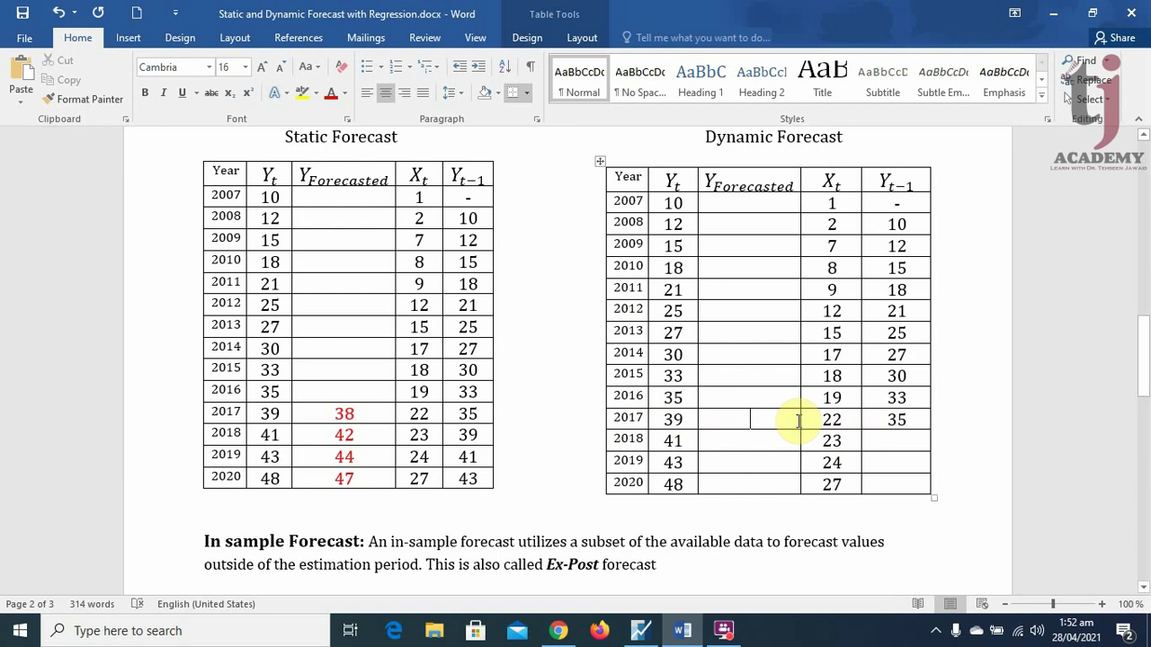
text(38)
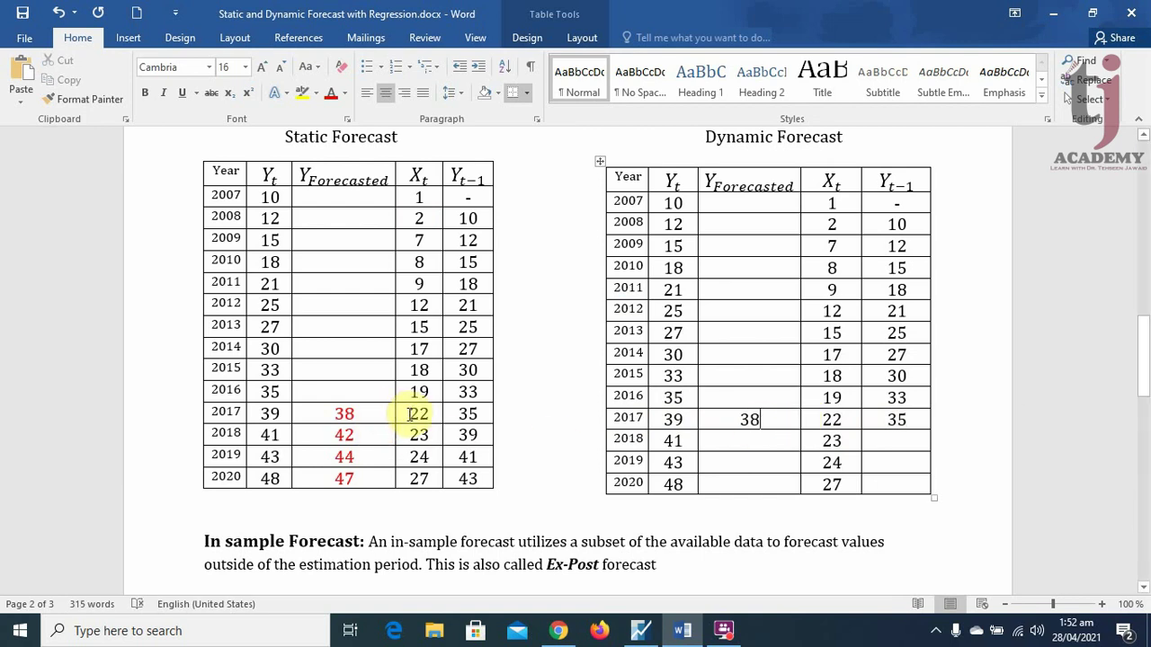
drag(410, 413, 463, 424)
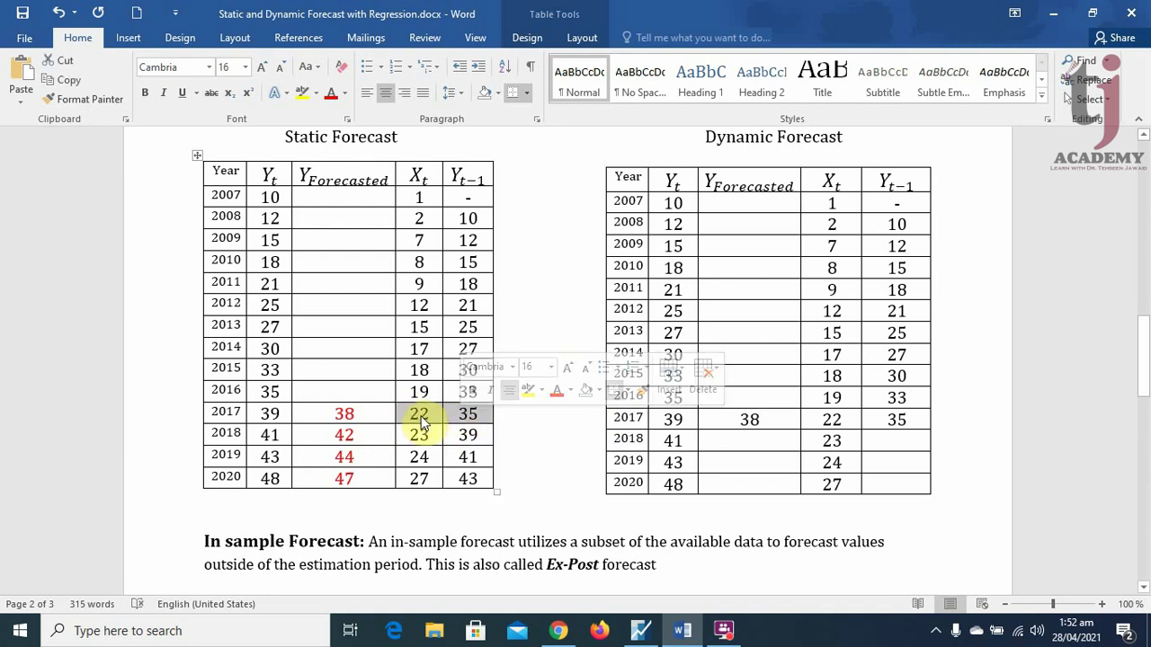
click(468, 423)
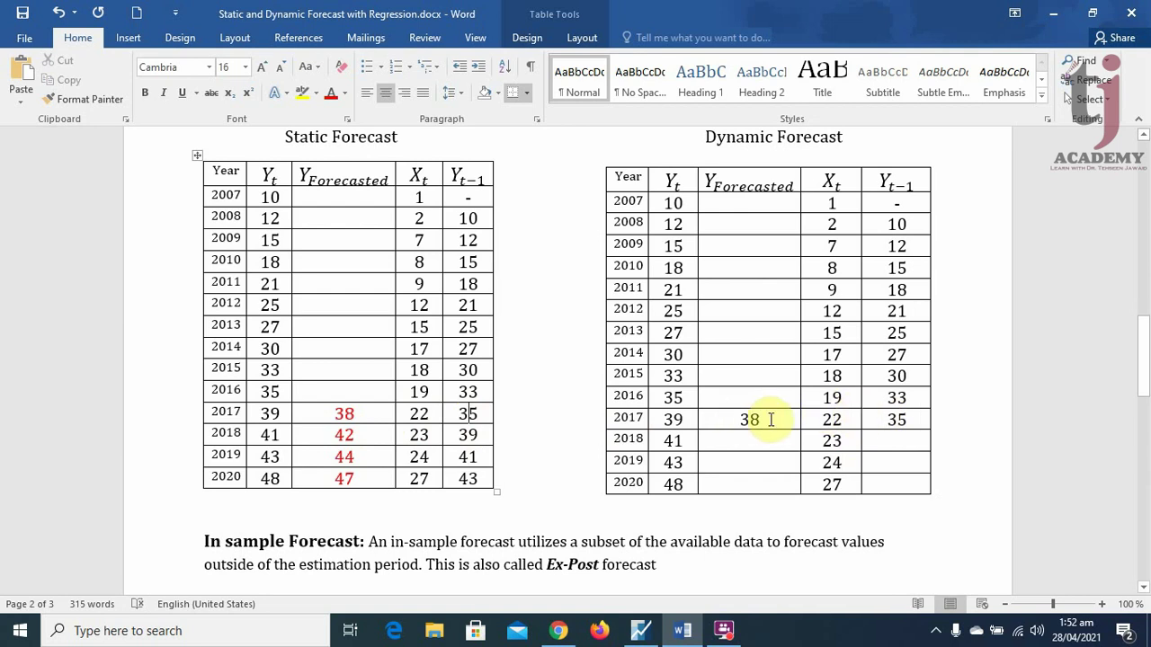
Colour the Dynamic table's 2017 forecast of 38 red
click(722, 420)
drag(745, 456, 742, 481)
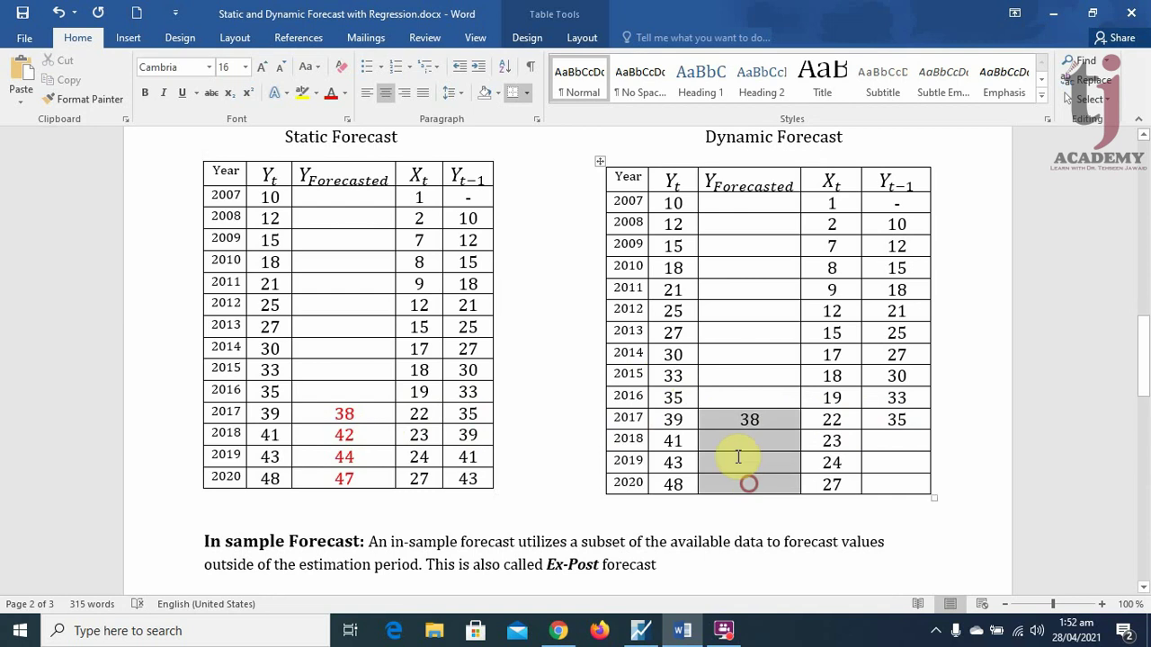
click(331, 94)
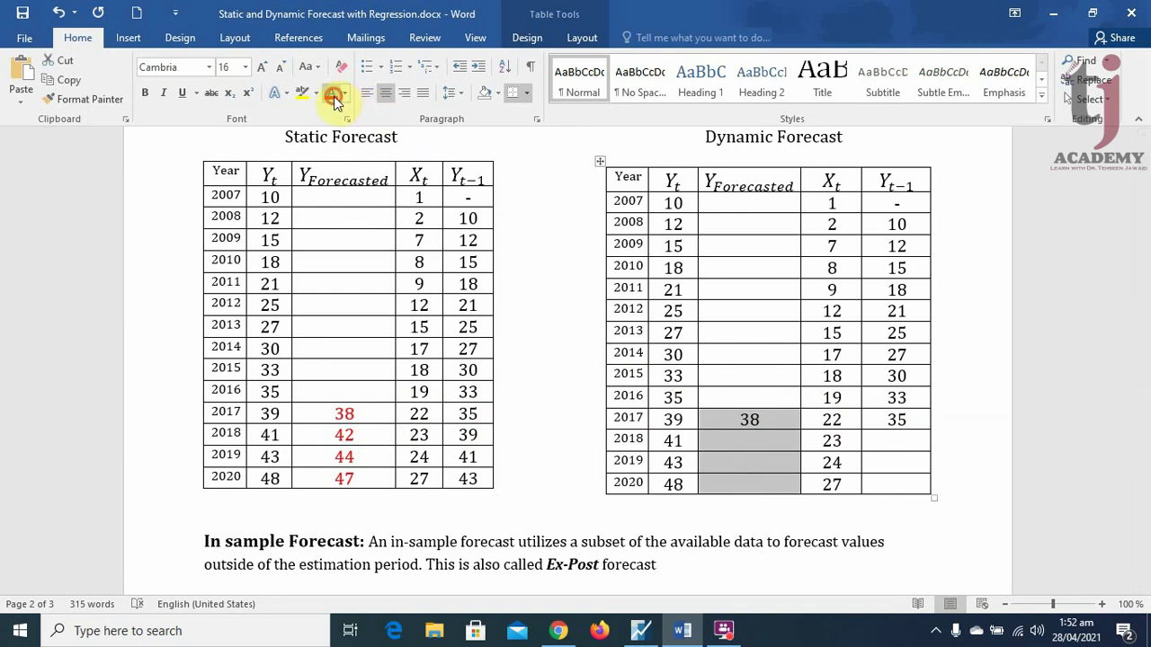
click(755, 439)
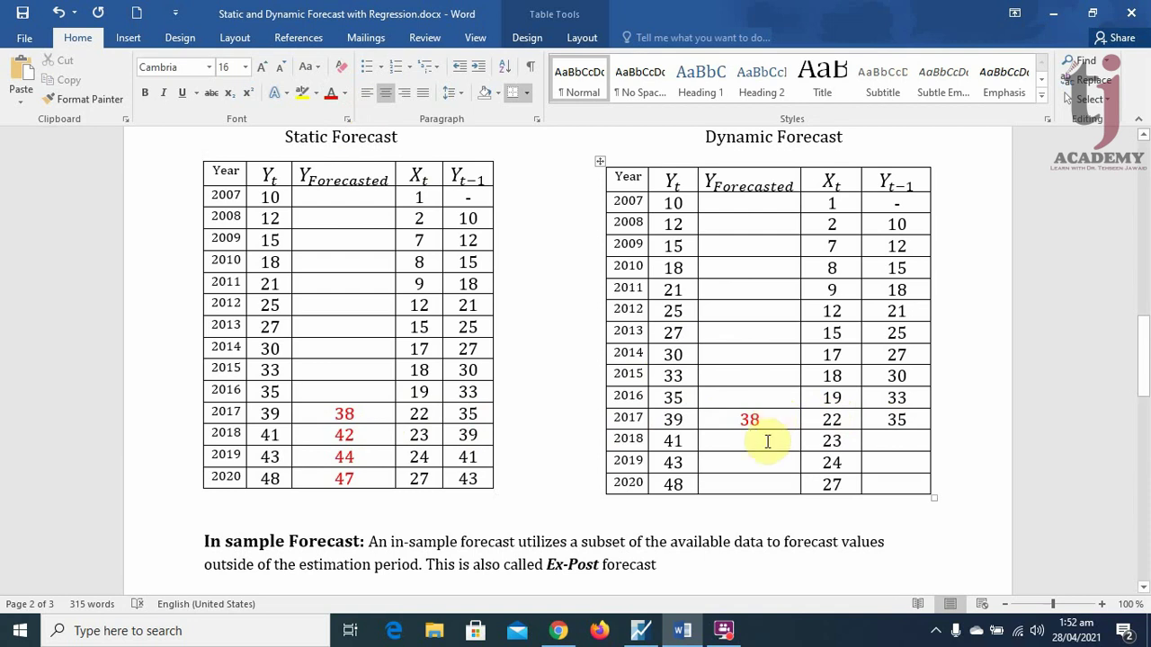
scroll(767, 441, up, 10)
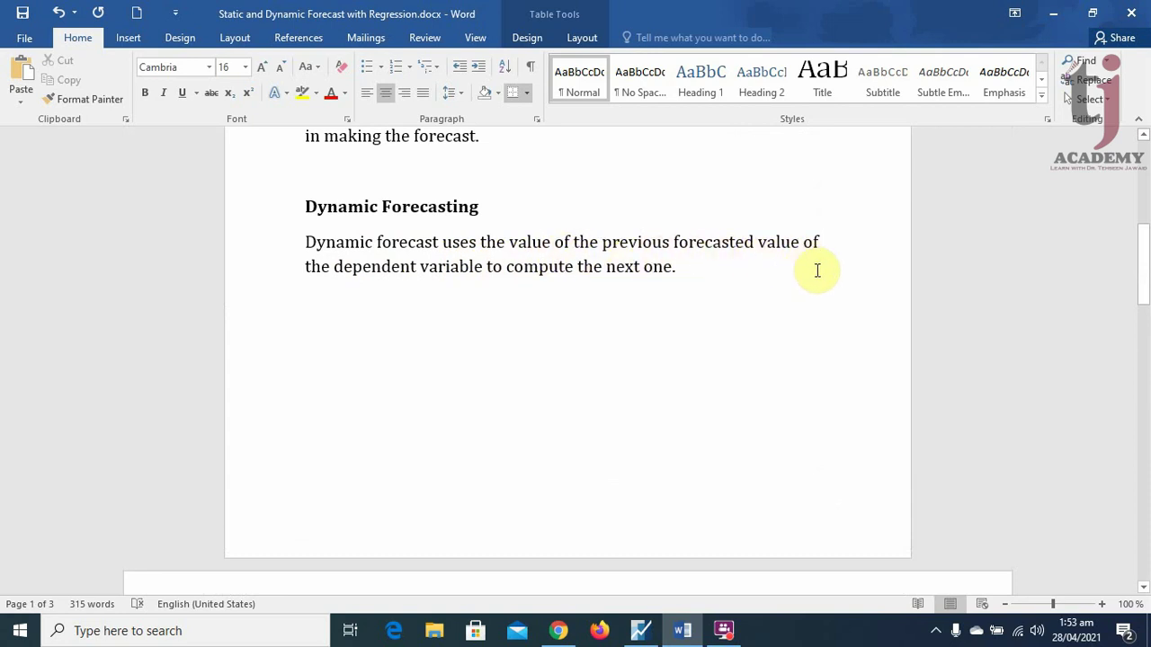
scroll(733, 319, down, 10)
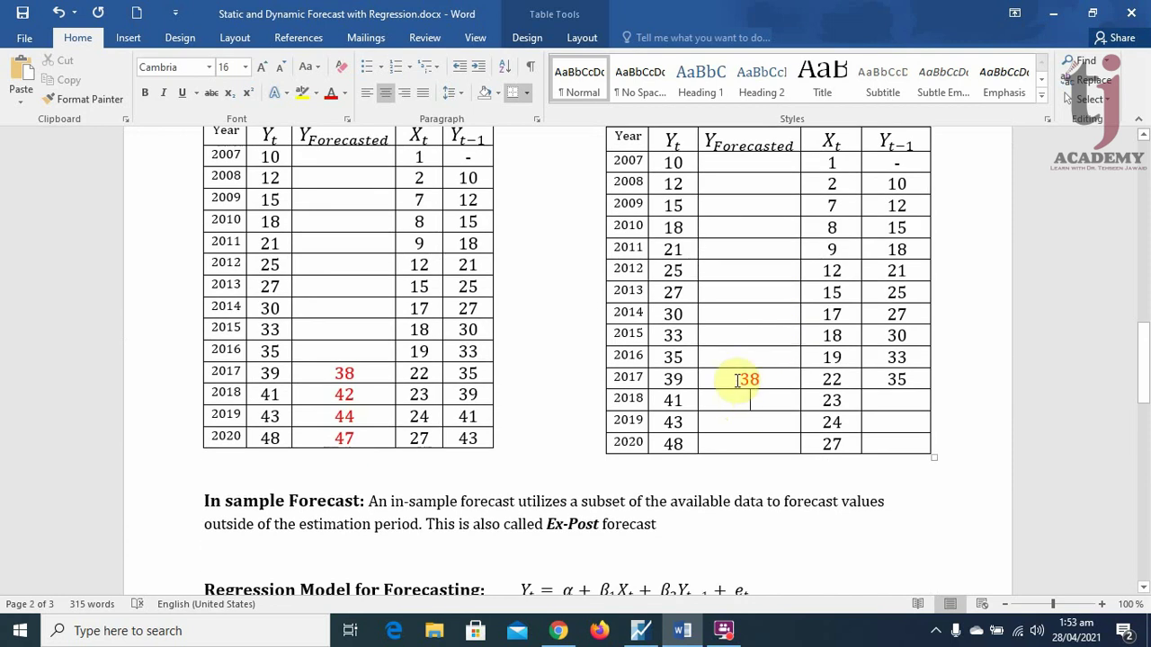
scroll(738, 379, up, 1)
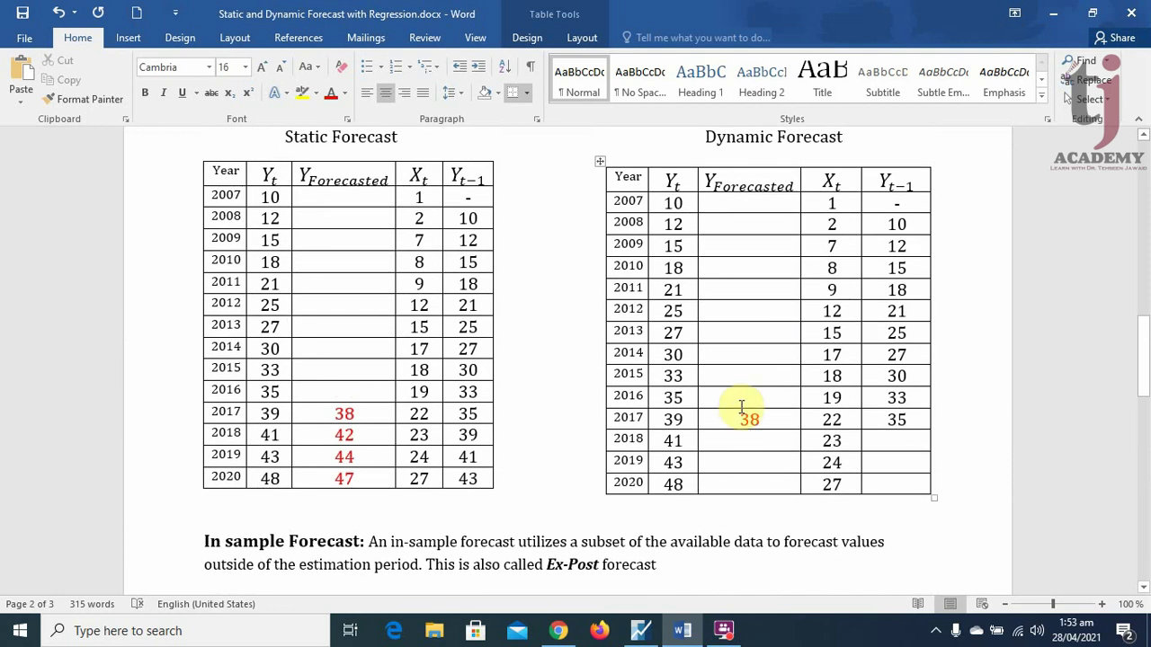
Fill the Dynamic table's 2018 row with lagged value 38 and forecast 43, in red
drag(739, 420, 756, 420)
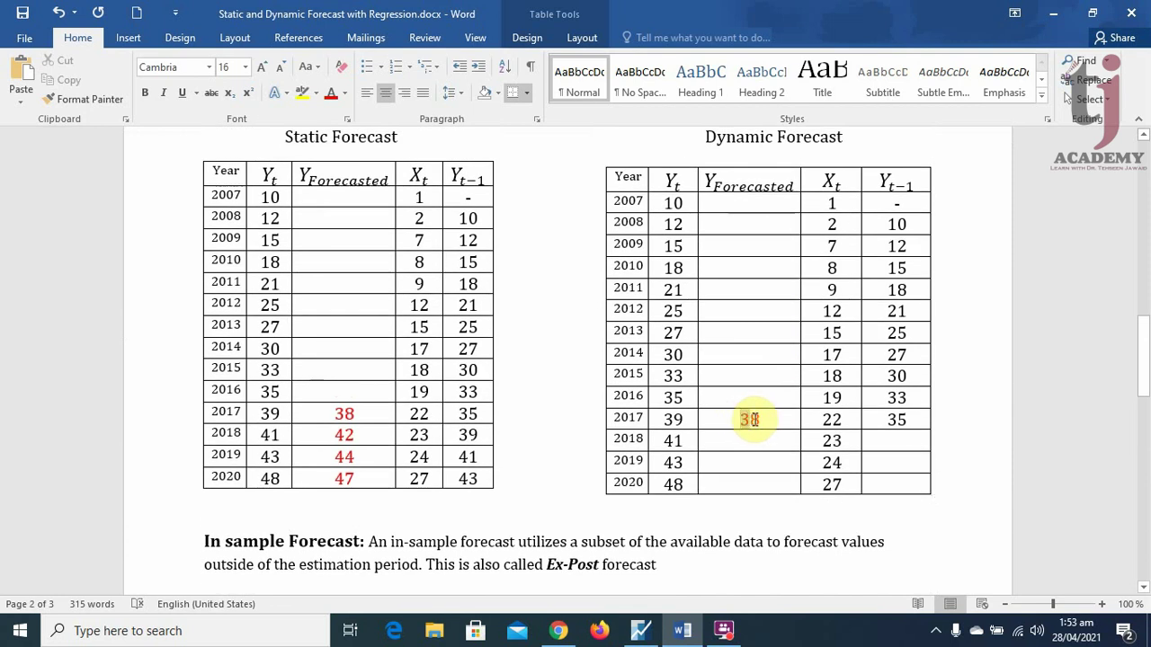
click(894, 441)
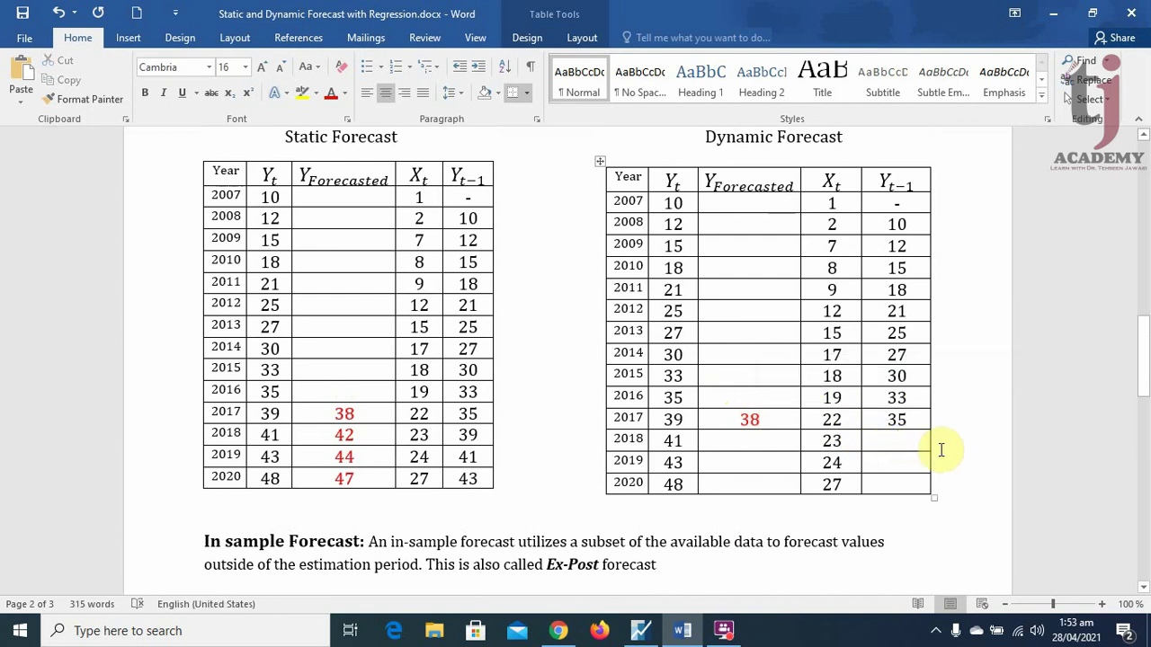
text(38)
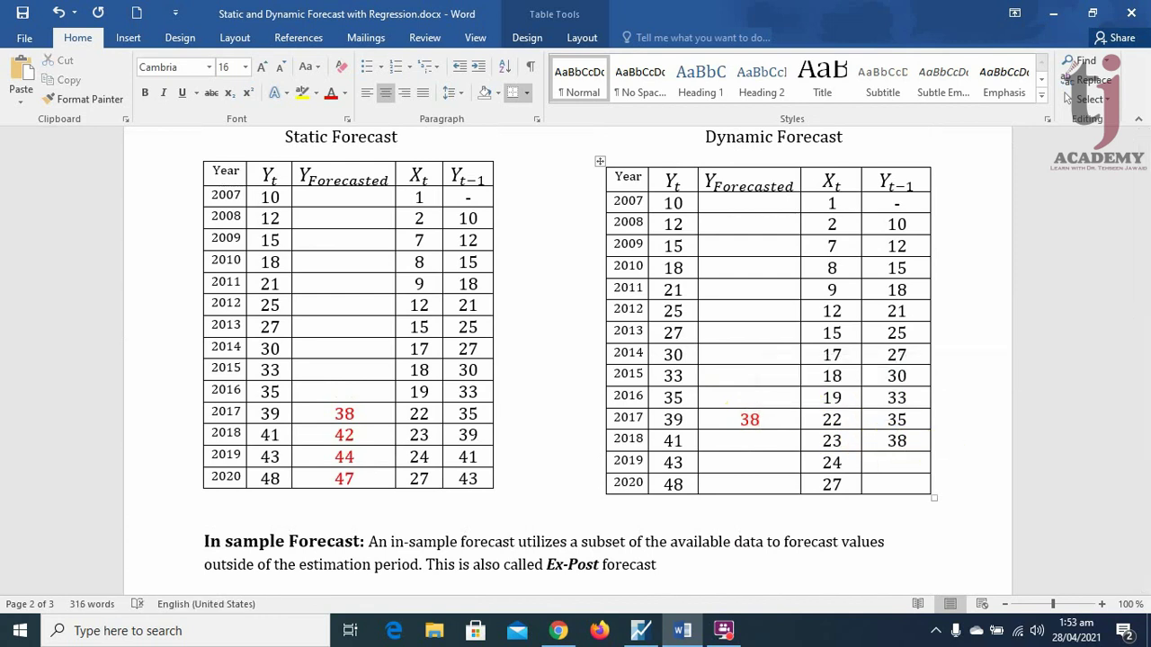
click(750, 441)
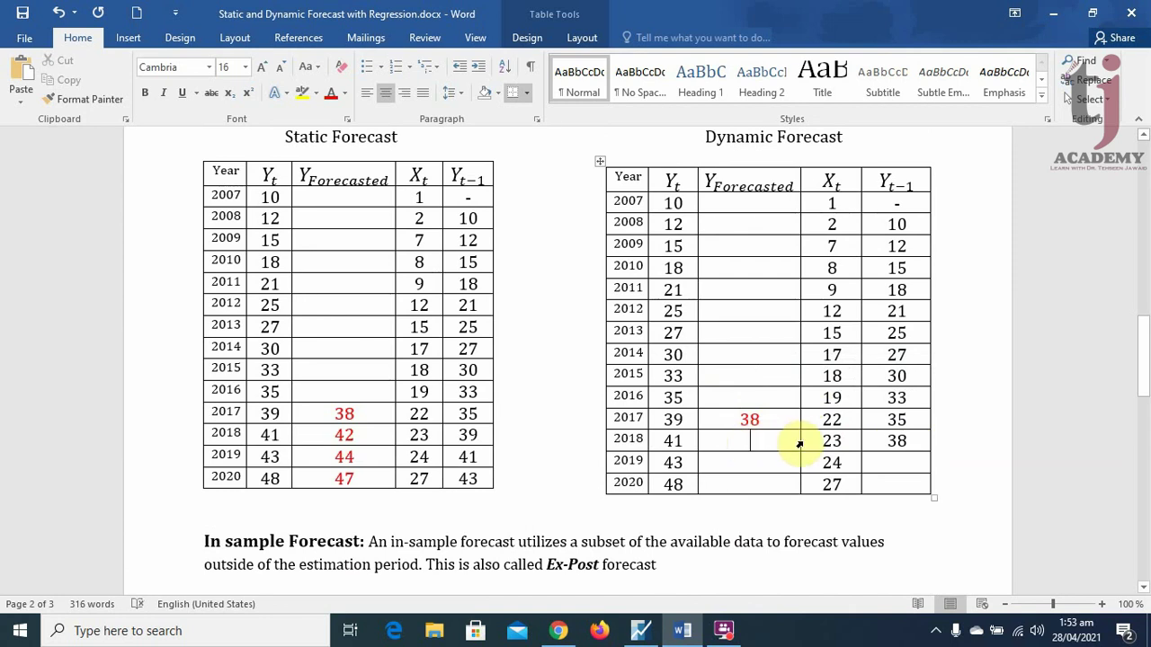
text(43)
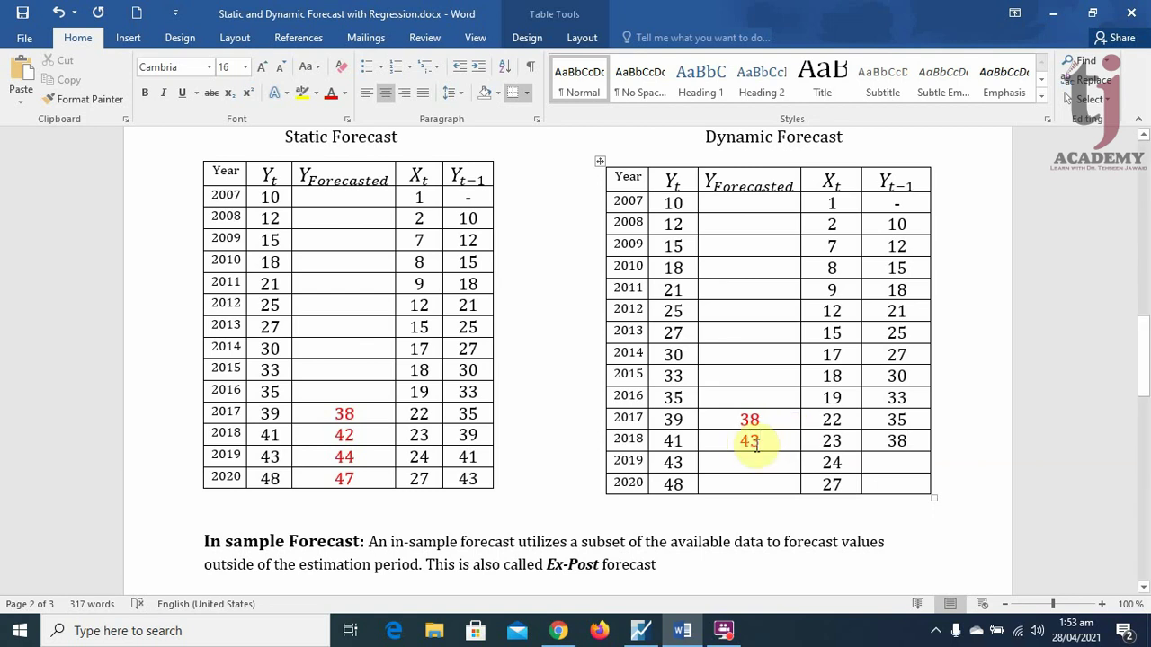
click(885, 441)
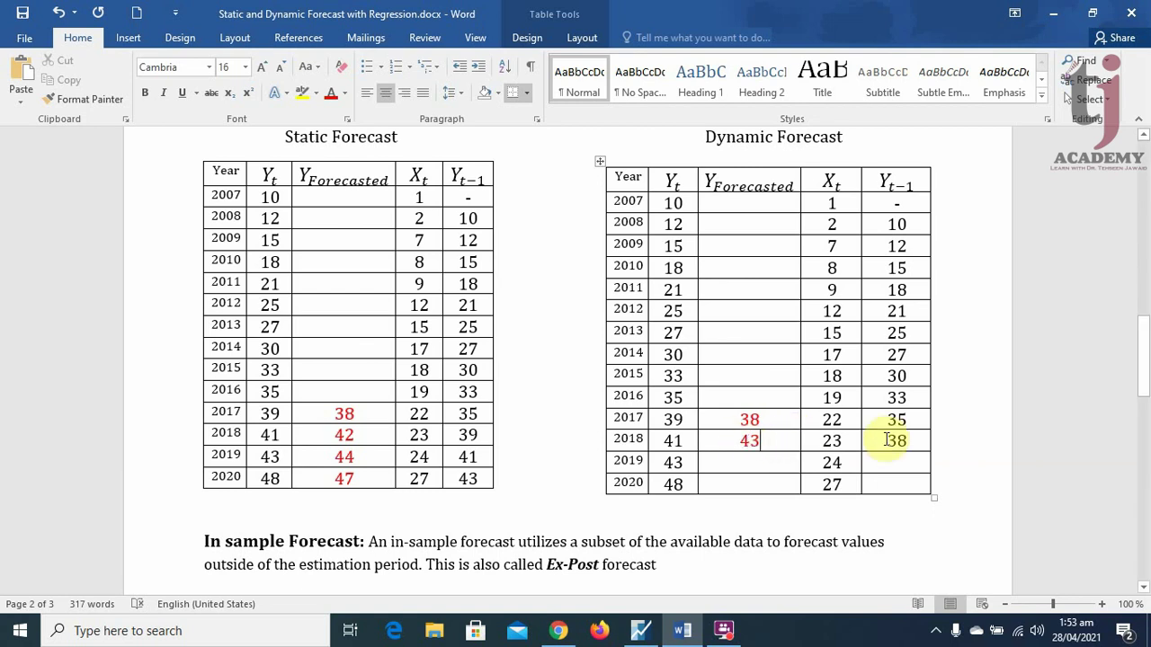
click(331, 92)
Fill 2019 and 2020 with lagged values 43, 46 and forecasts 46, 48
click(892, 465)
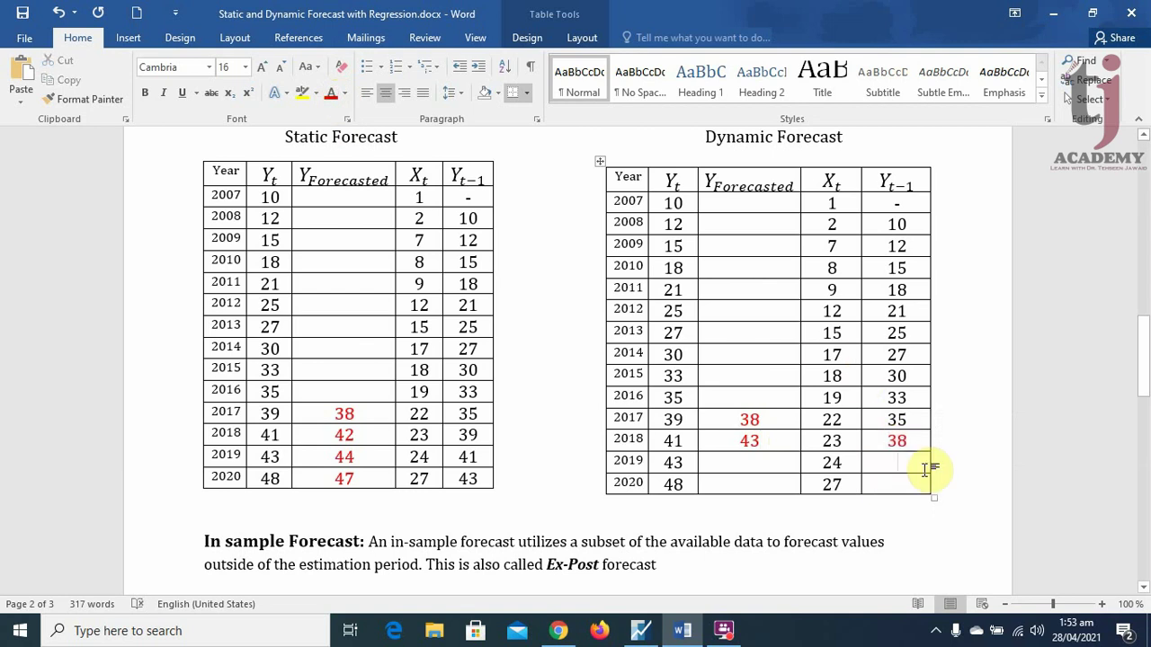
text(43)
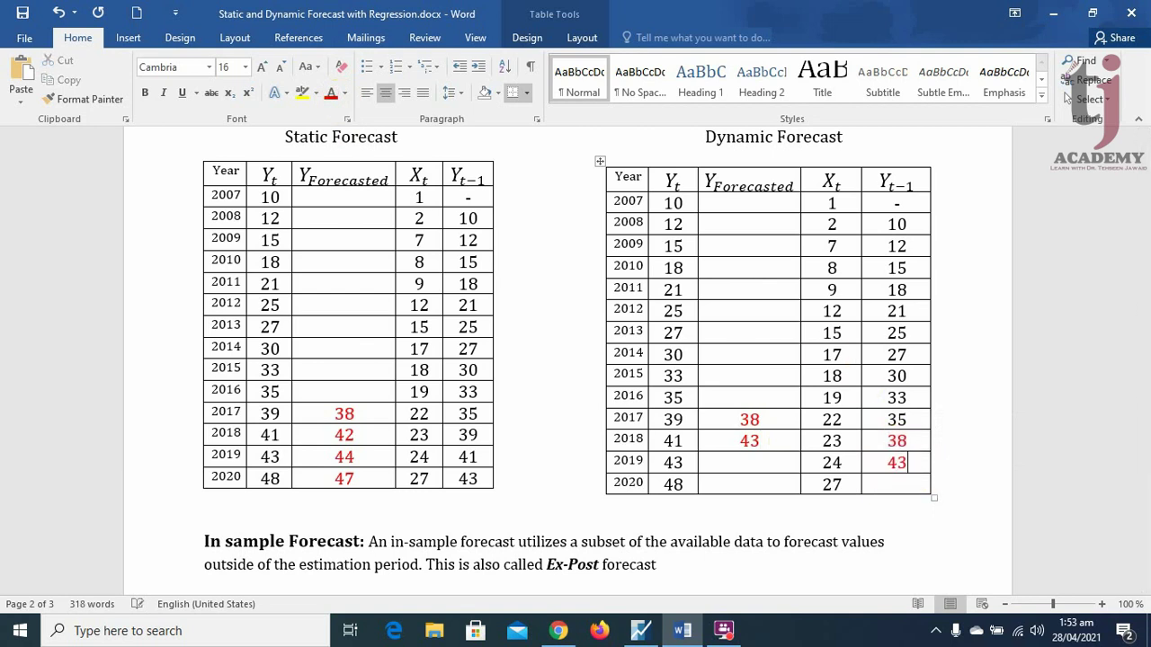
click(760, 465)
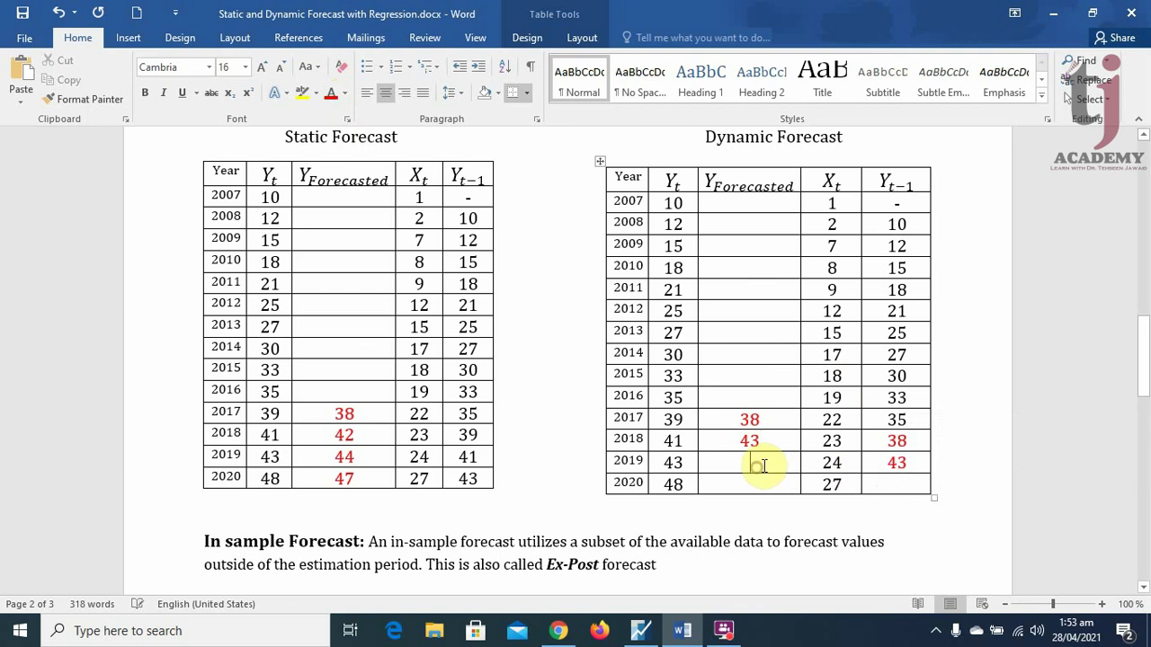
text(46)
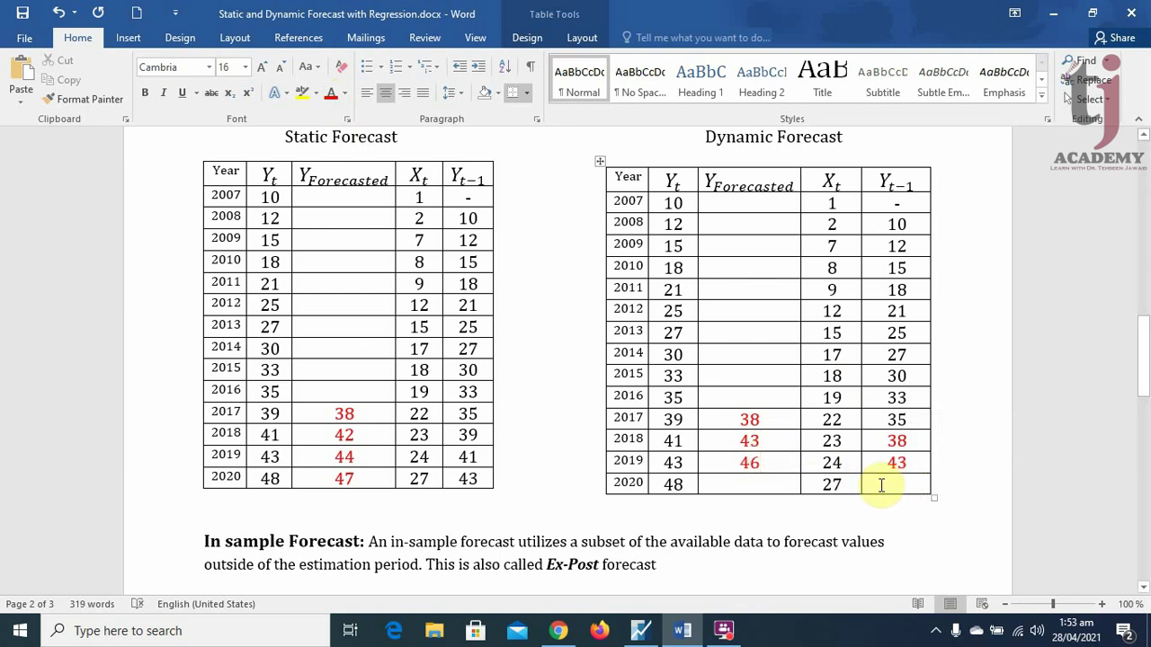
double_click(747, 461)
key(ctrl+c)
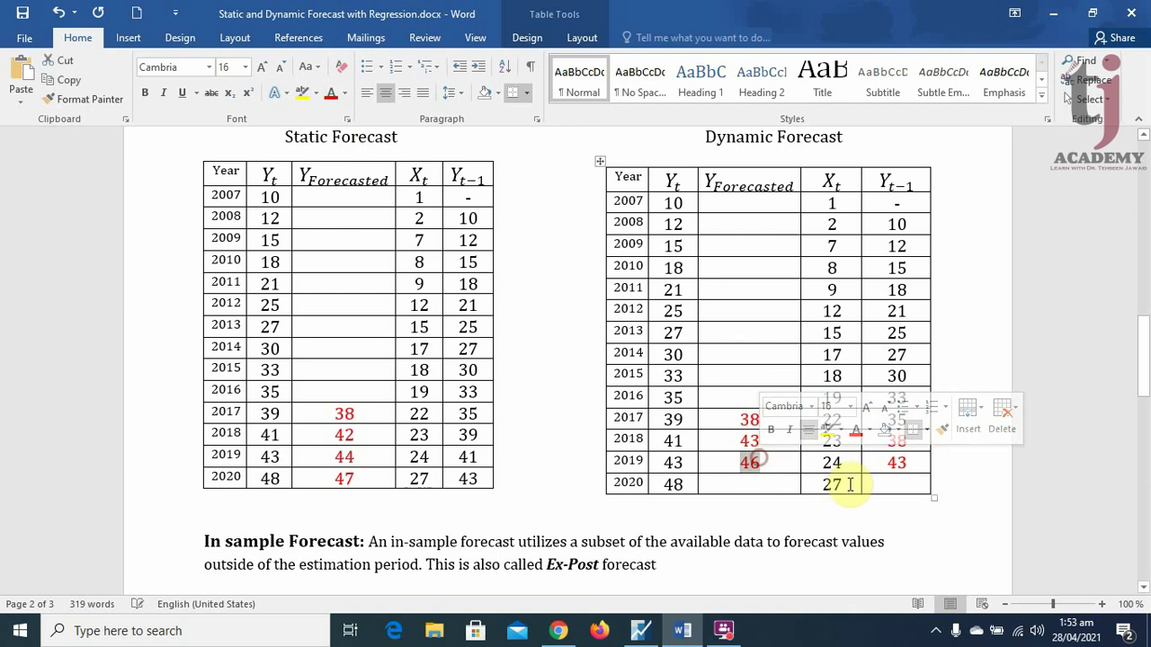
click(907, 483)
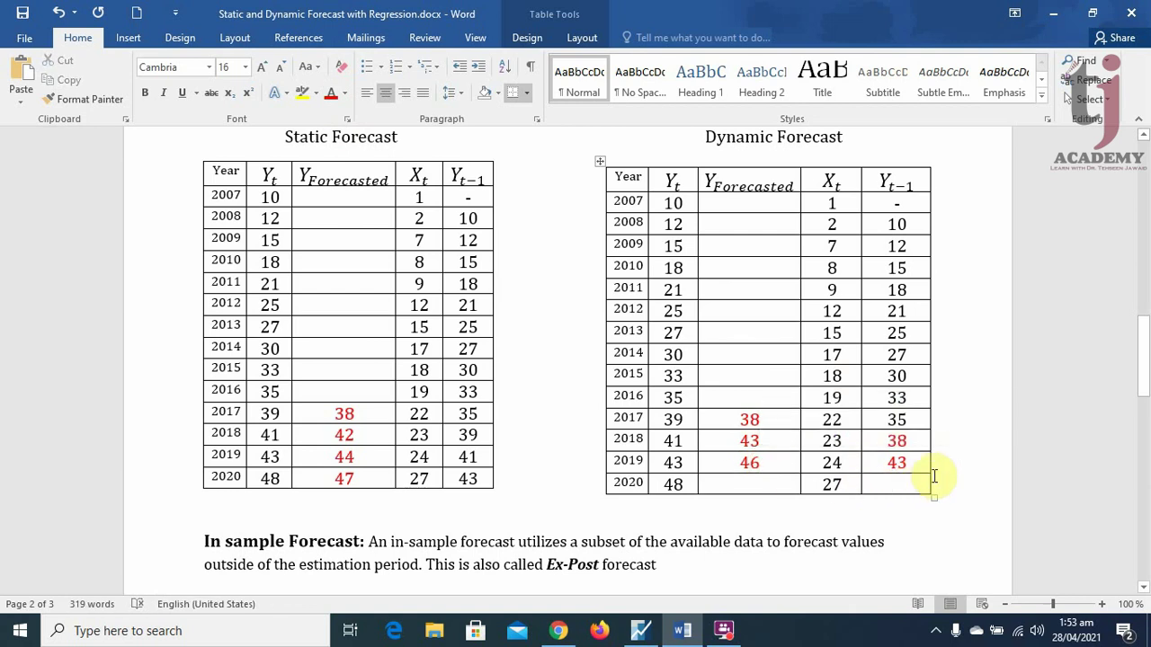
key(ctrl+v)
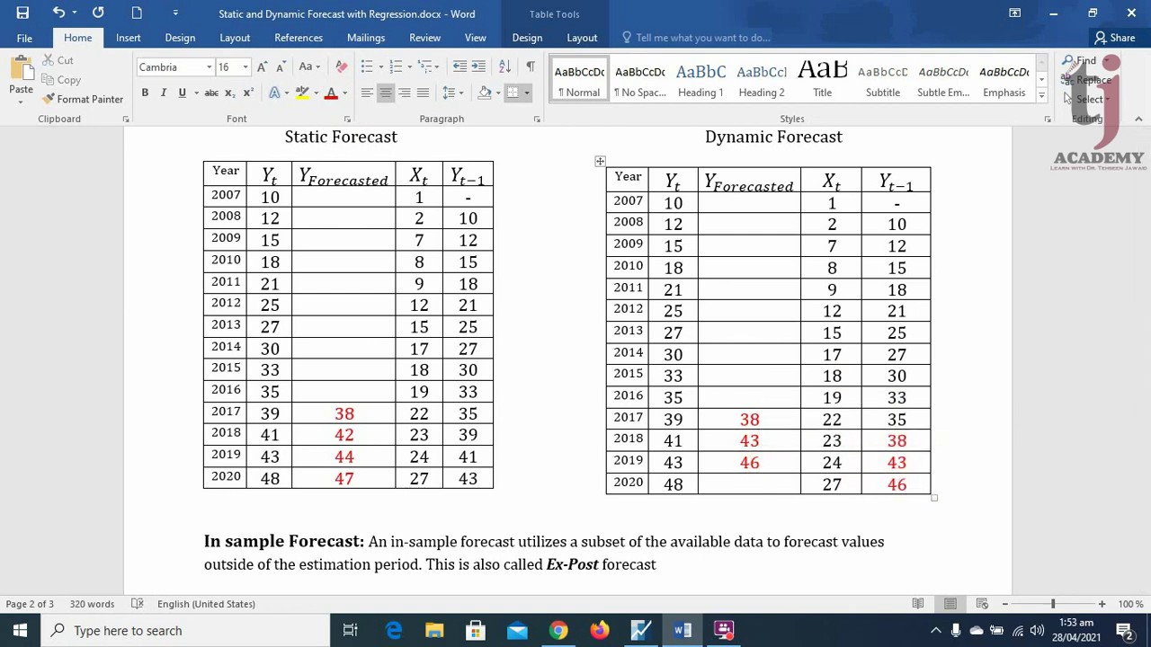
click(755, 483)
text(48)
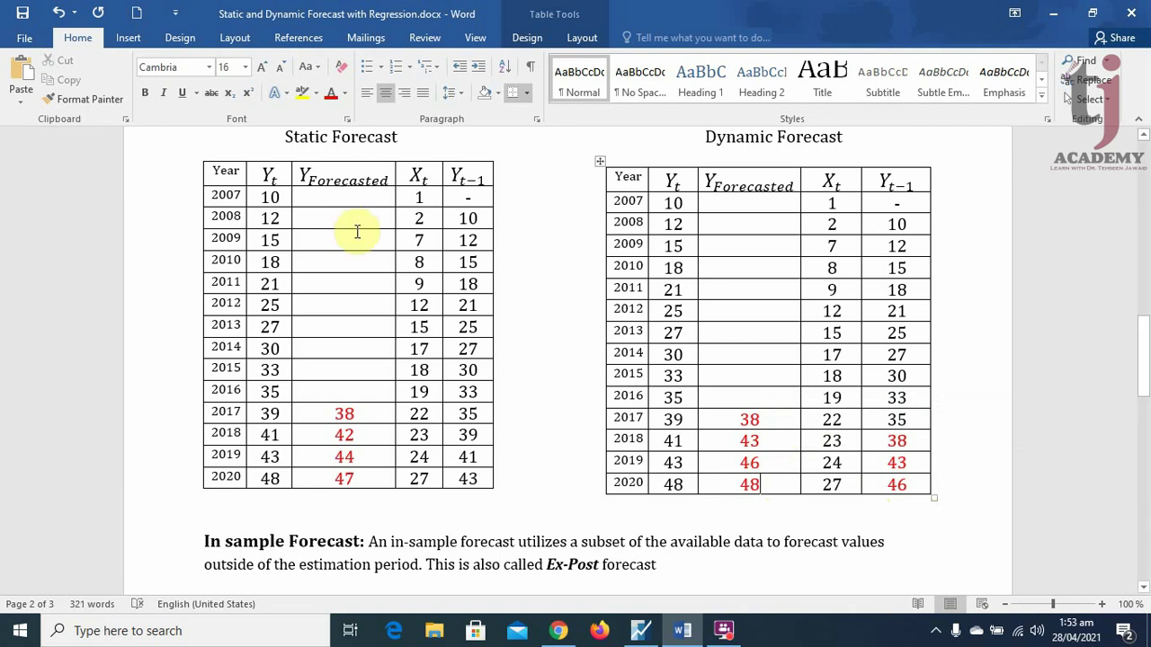
drag(409, 415, 465, 479)
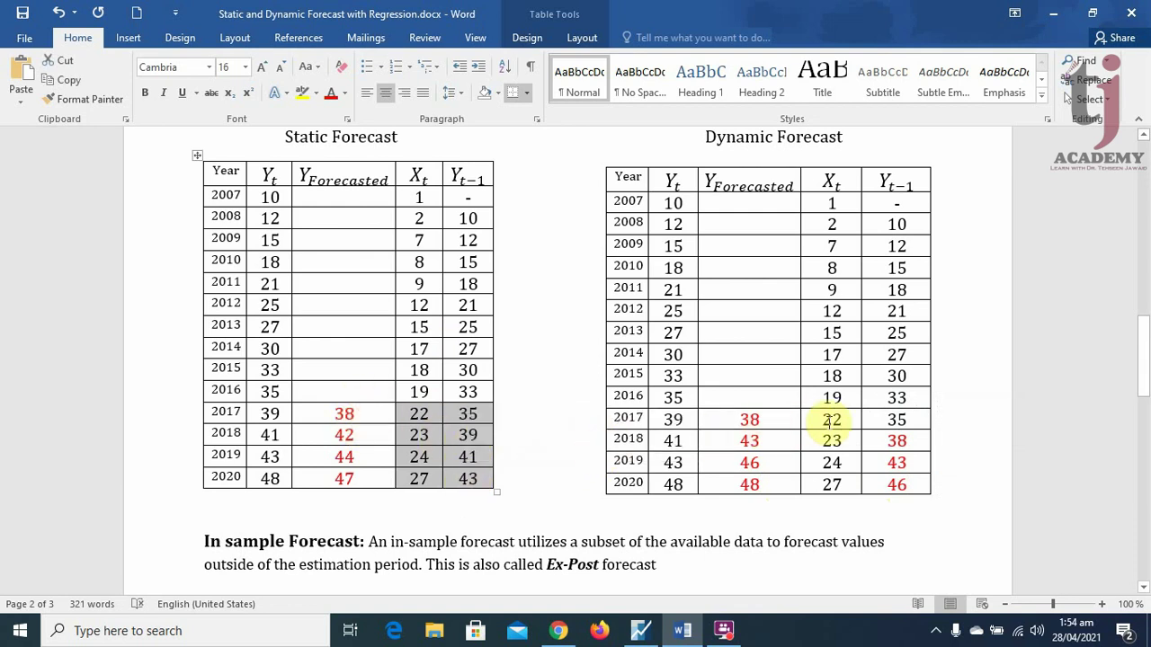
click(740, 419)
double_click(755, 418)
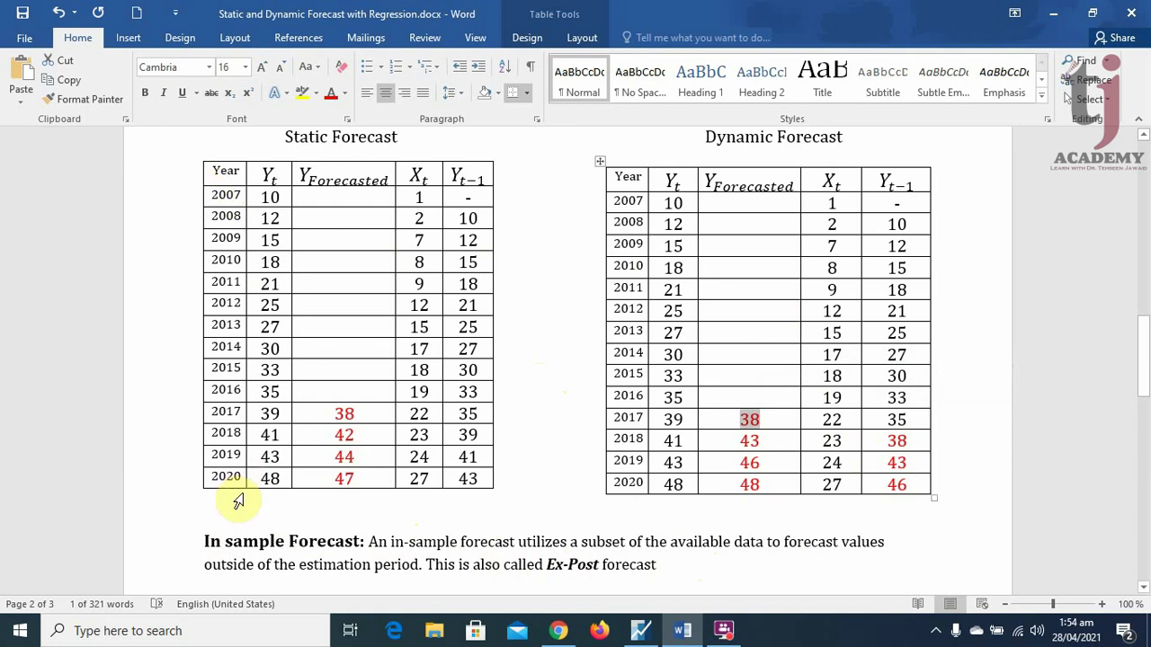
drag(214, 195, 455, 393)
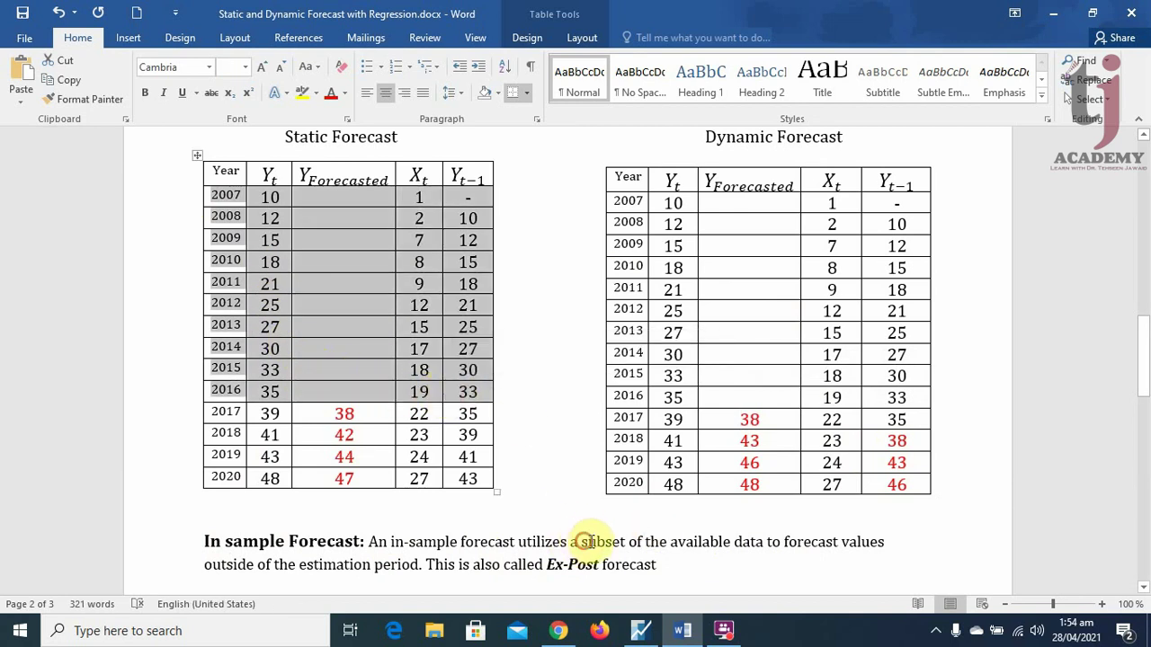
Highlight 'subset of the available data' and the Static table's 2017–2020 year cells
drag(581, 542, 764, 543)
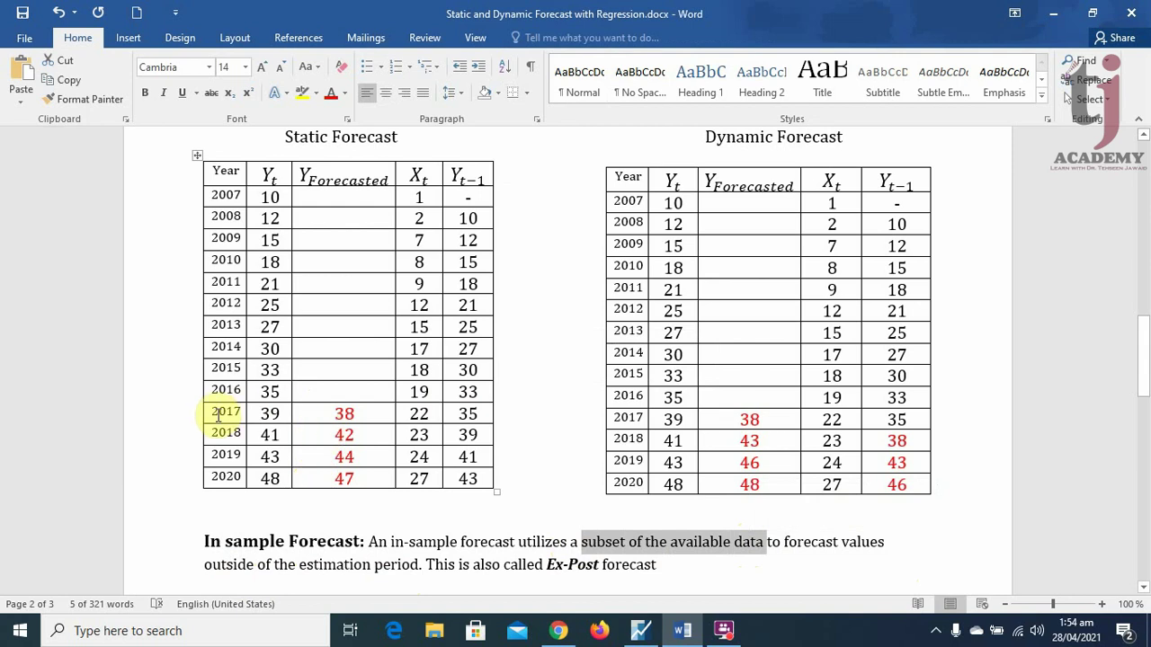
drag(224, 416, 227, 476)
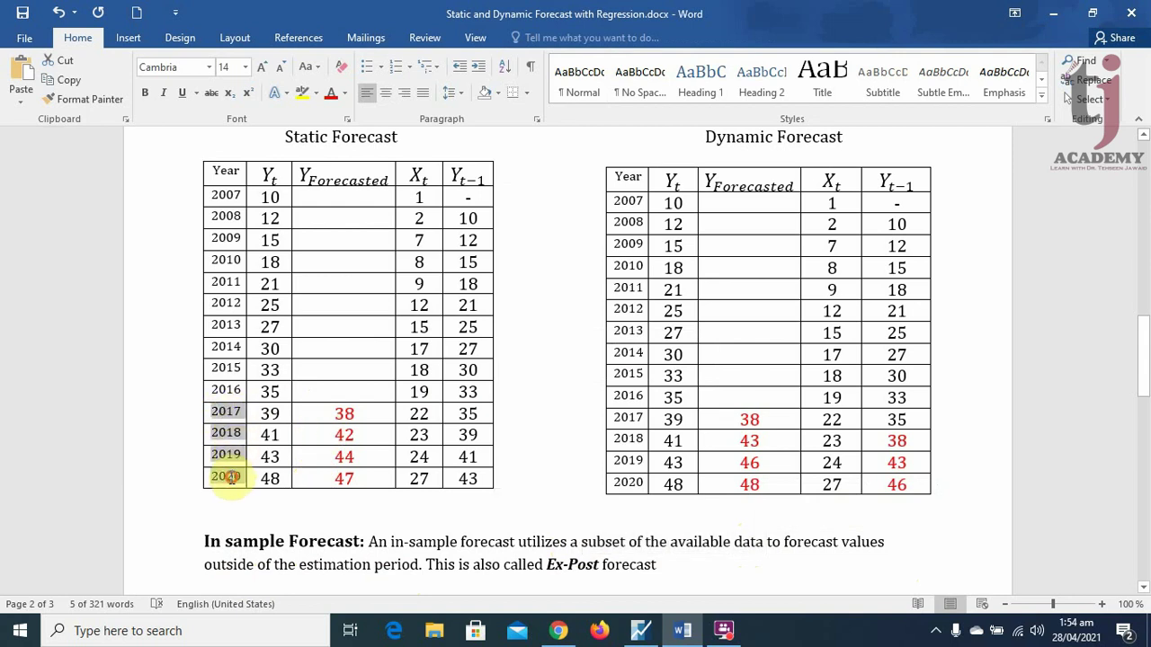
click(216, 203)
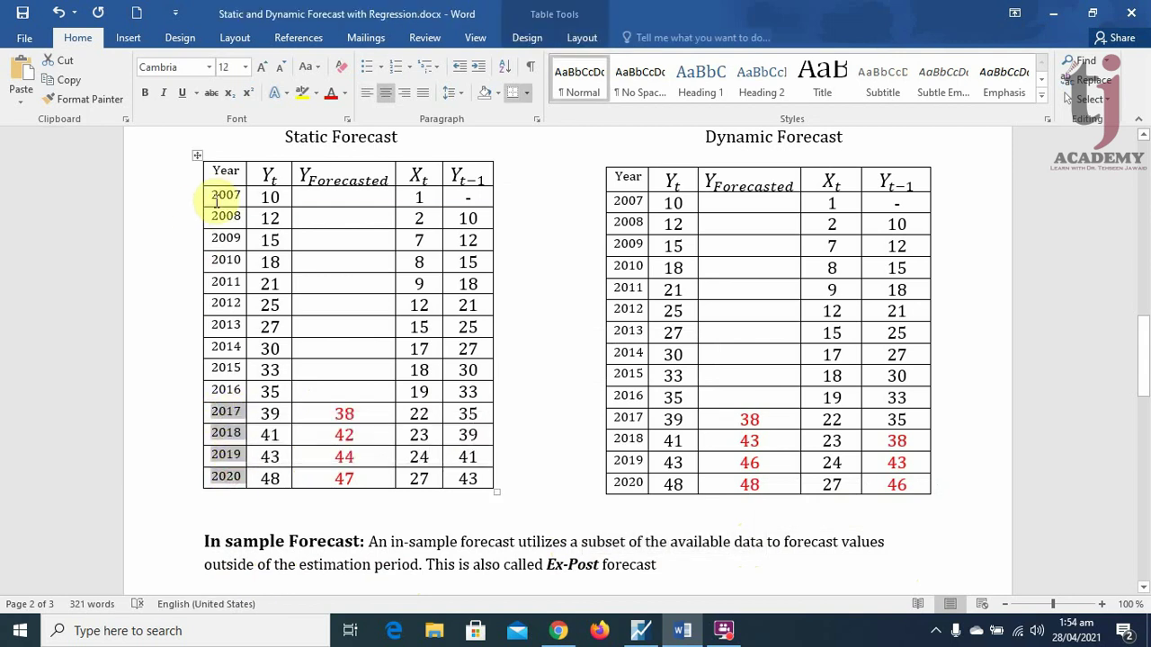
click(218, 196)
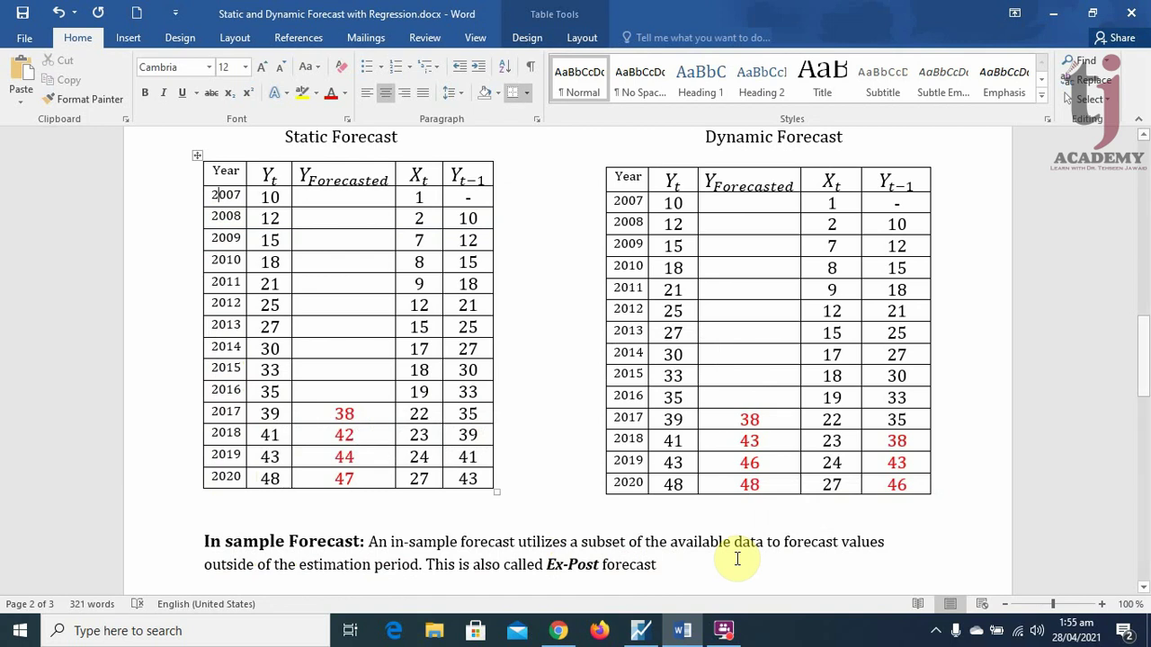
scroll(774, 555, down, 2)
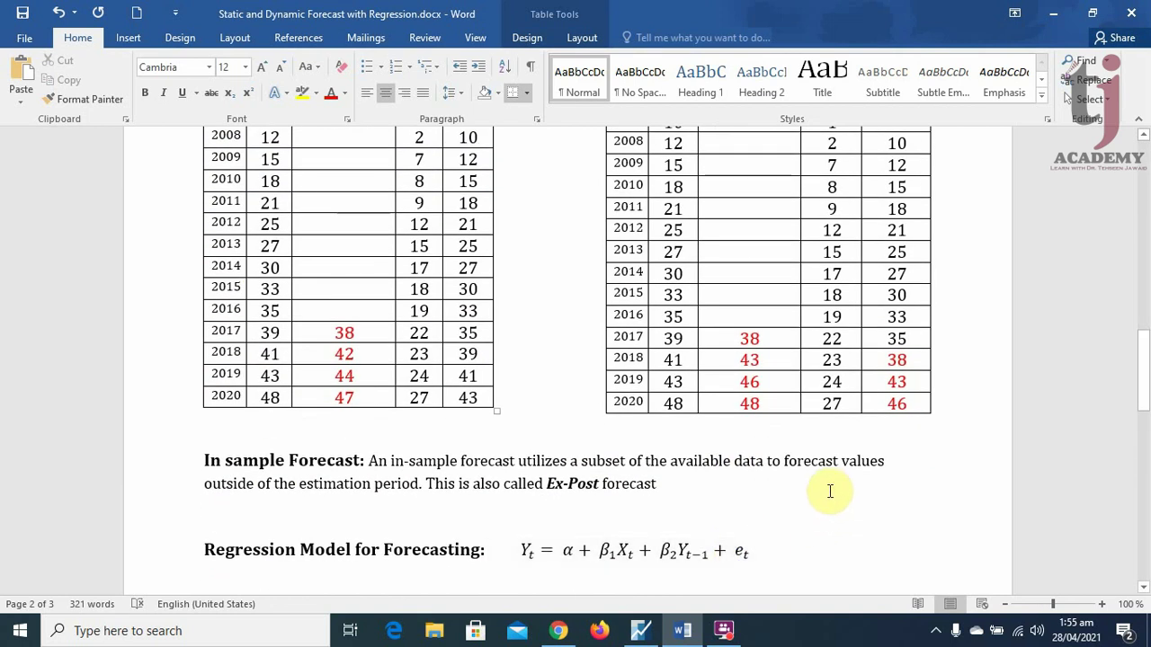
scroll(815, 478, up, 1)
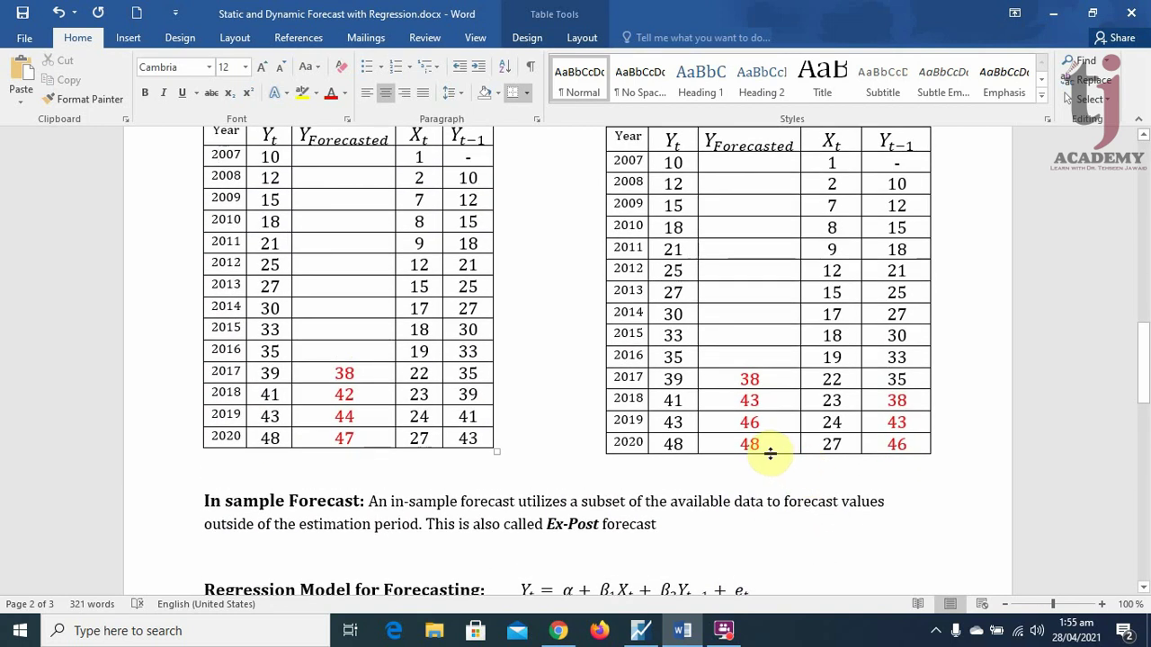
scroll(770, 454, down, 1)
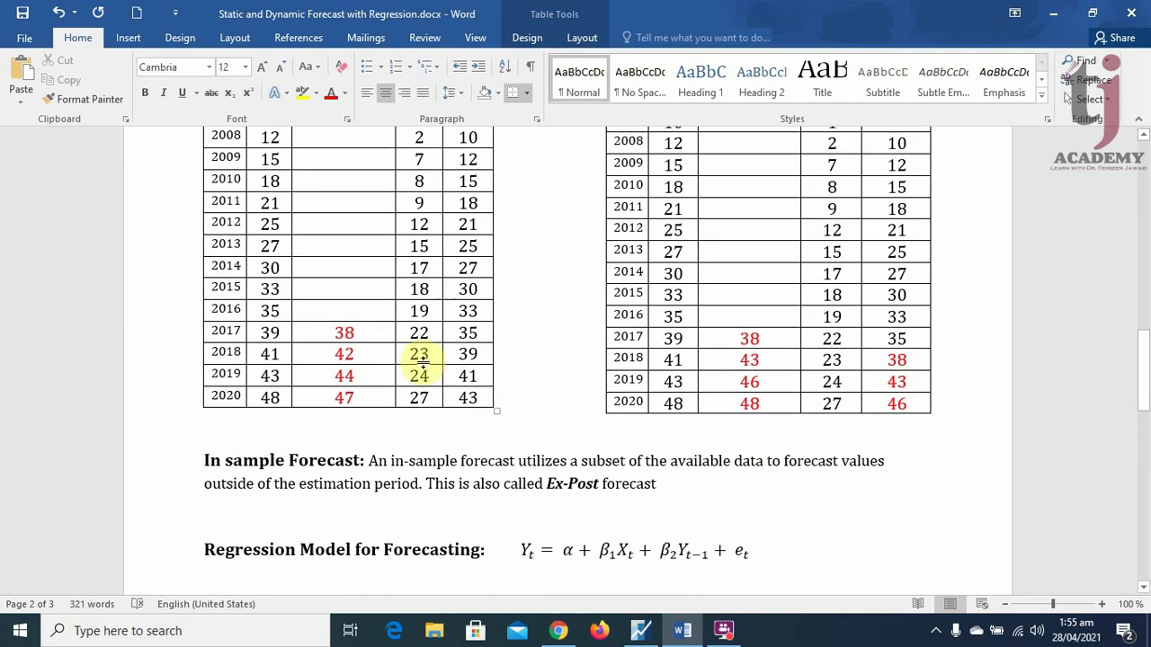
Select the regression equation and its lagged Y term, then switch to EViews
click(539, 559)
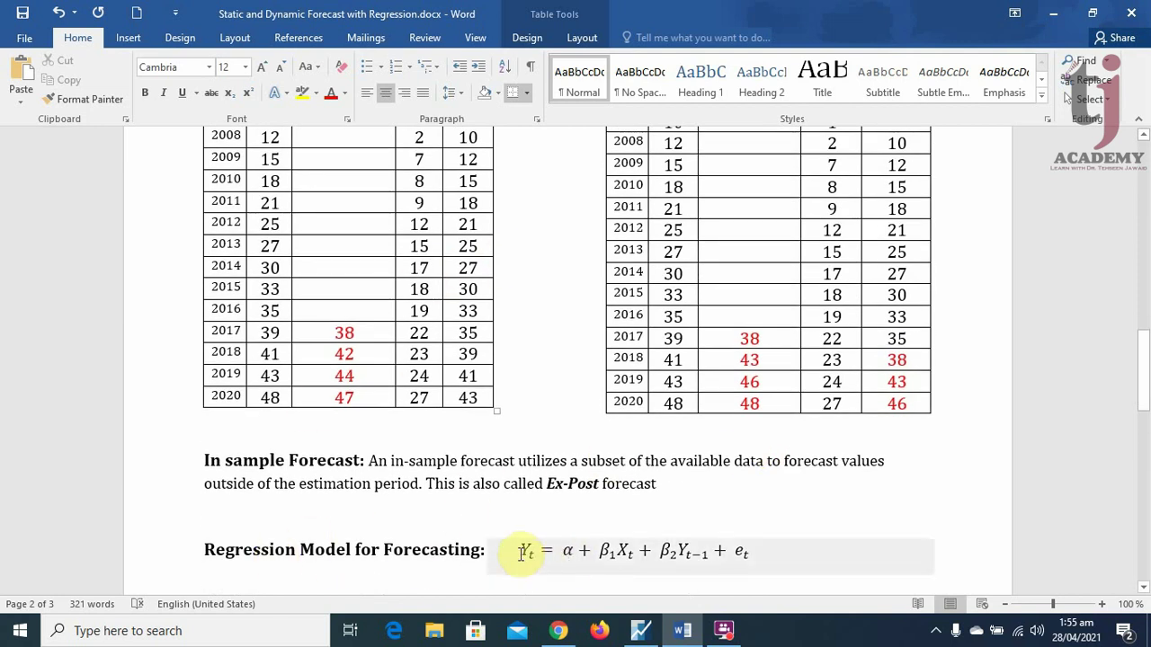
drag(523, 552, 704, 553)
click(738, 517)
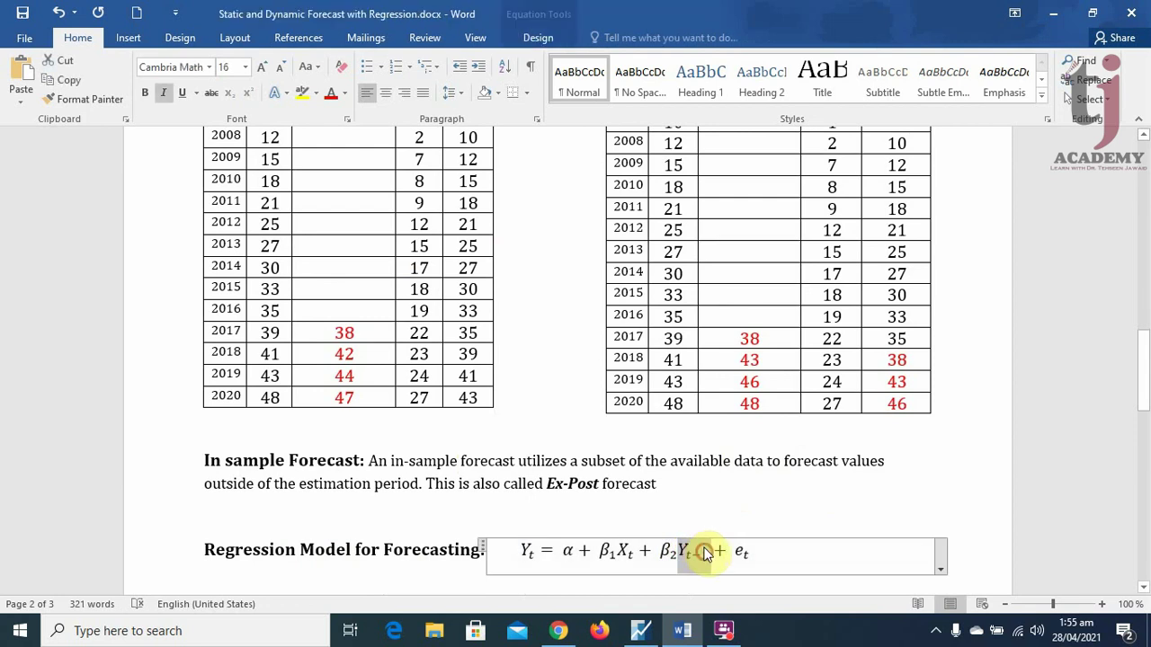
scroll(792, 488, up, 2)
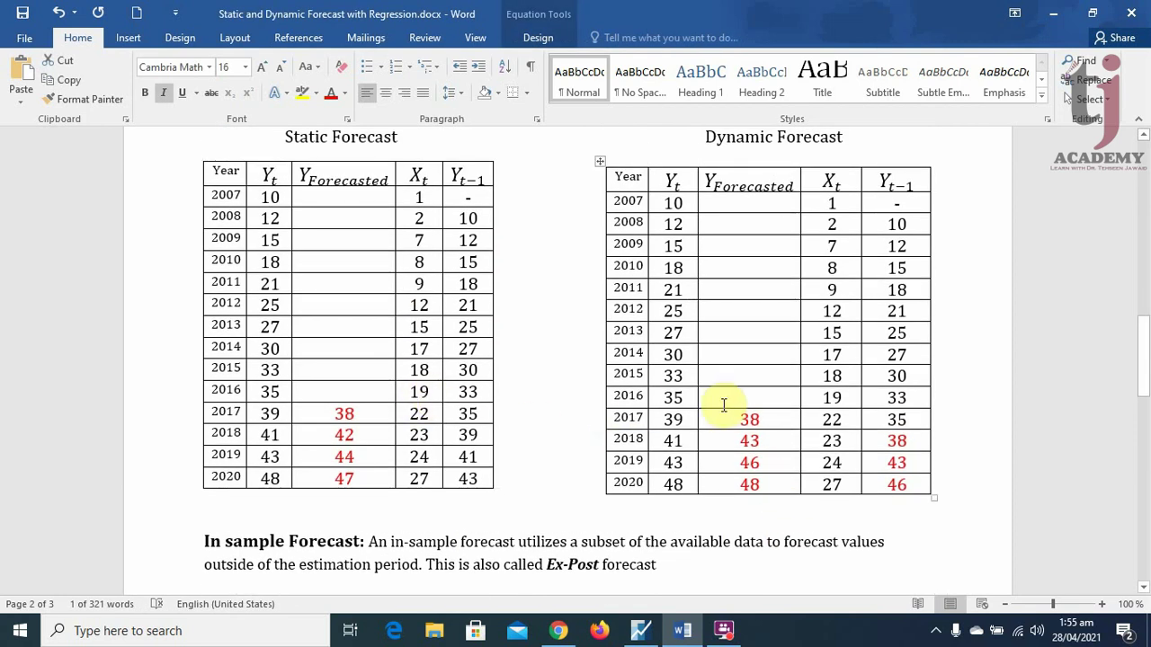
click(642, 633)
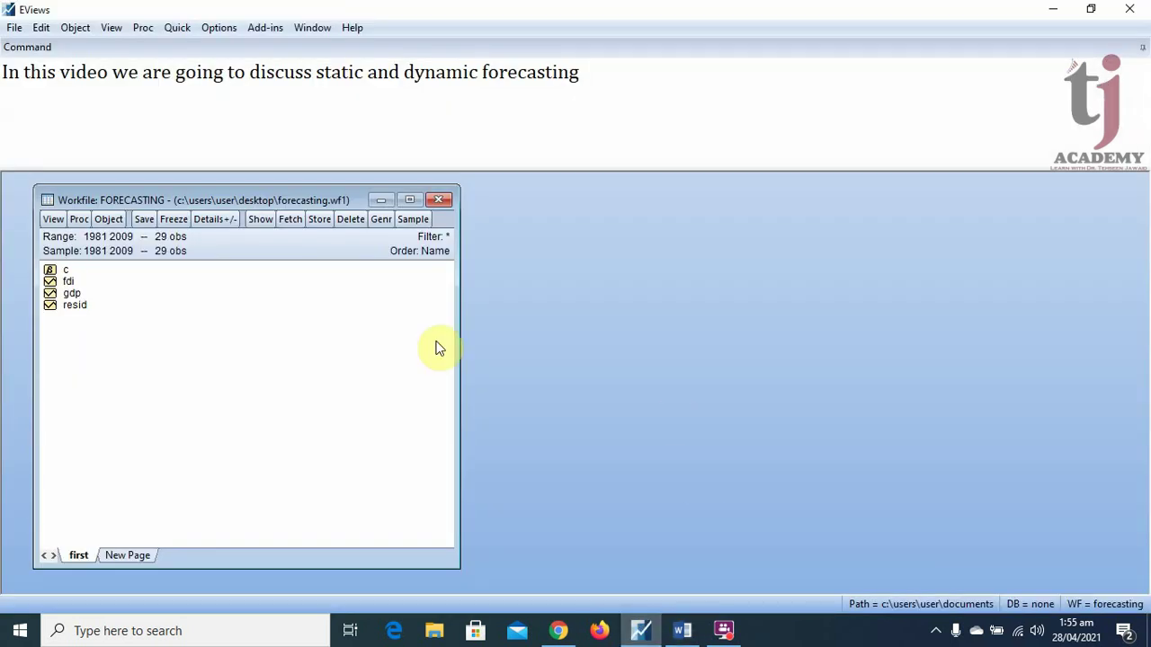
Select fdi and gdp, then note 'Dependent variable is GDP' and 'Independent variable is FDI' in the command window
click(72, 283)
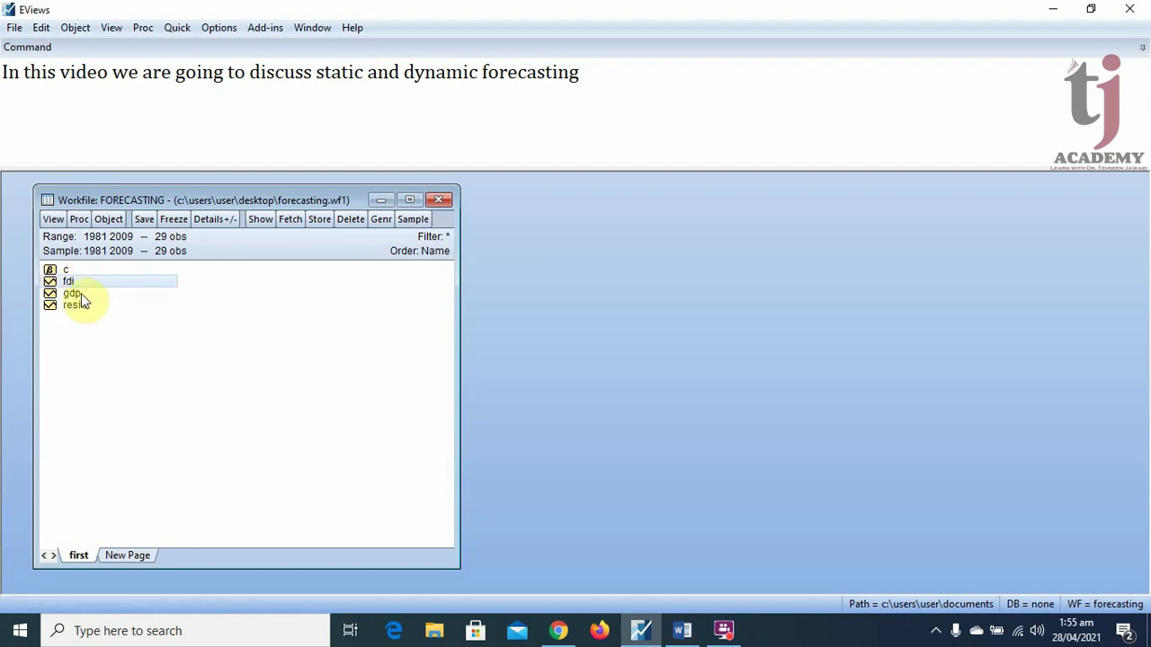
click(74, 295)
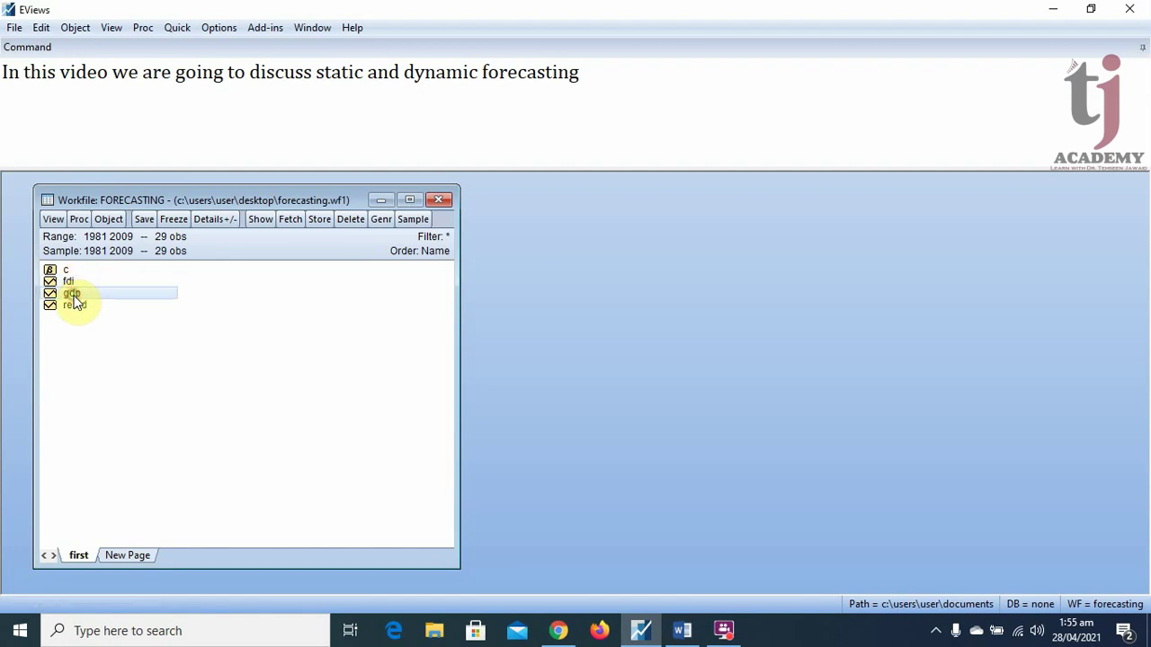
click(37, 125)
click(617, 87)
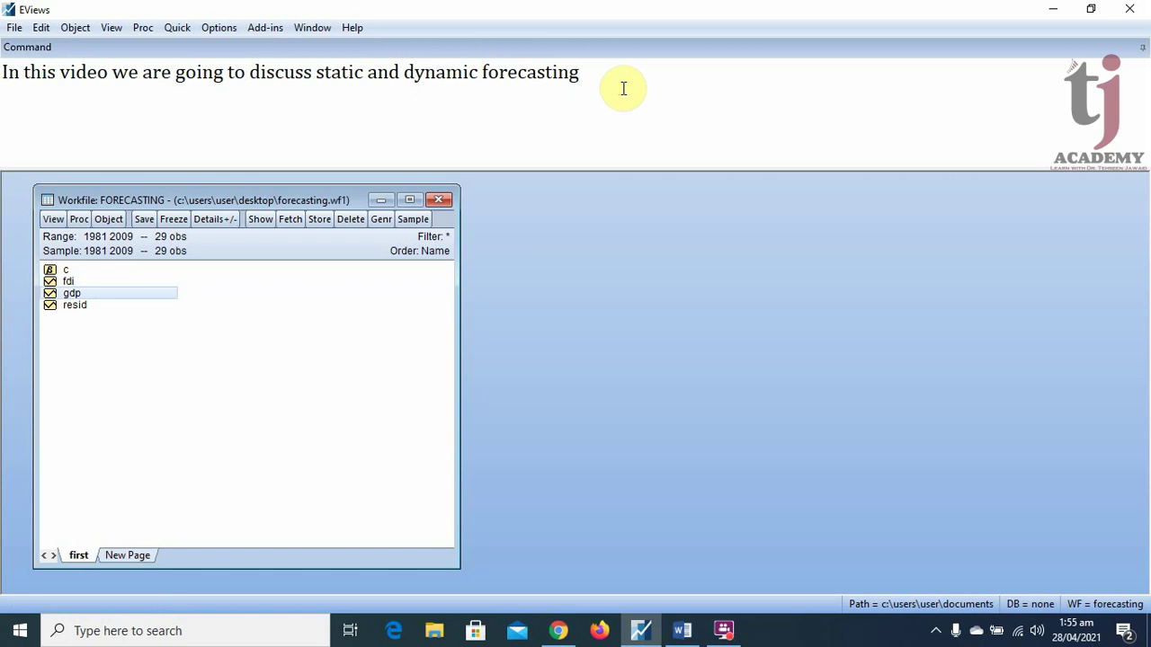
key(Return)
text(De)
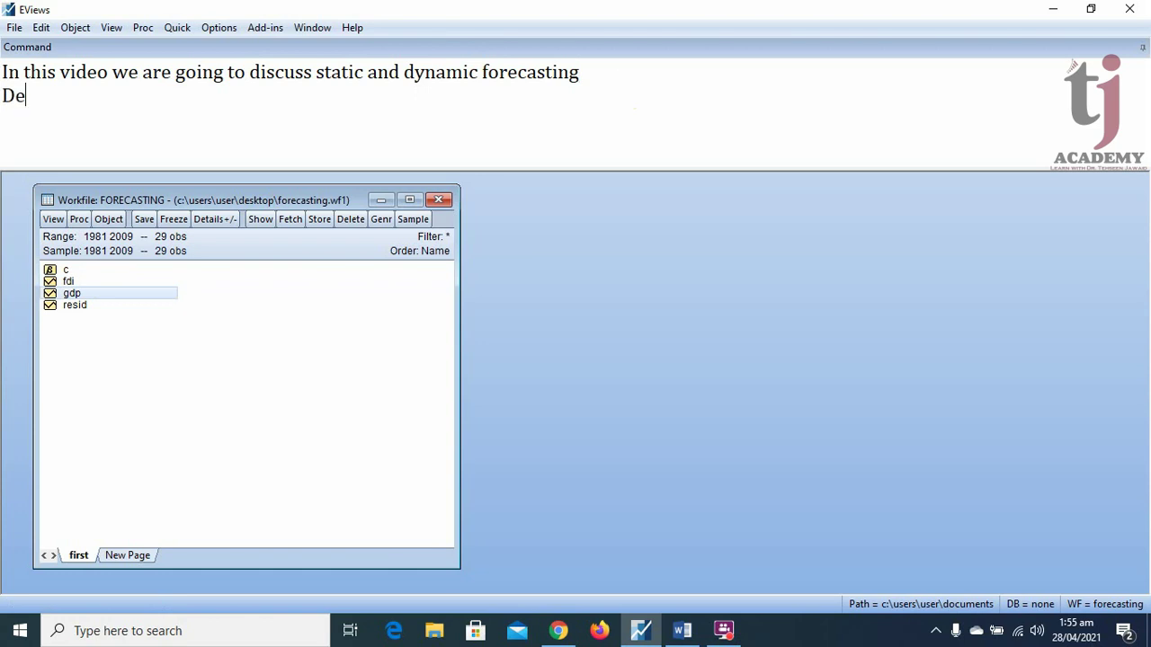
text(pendent va)
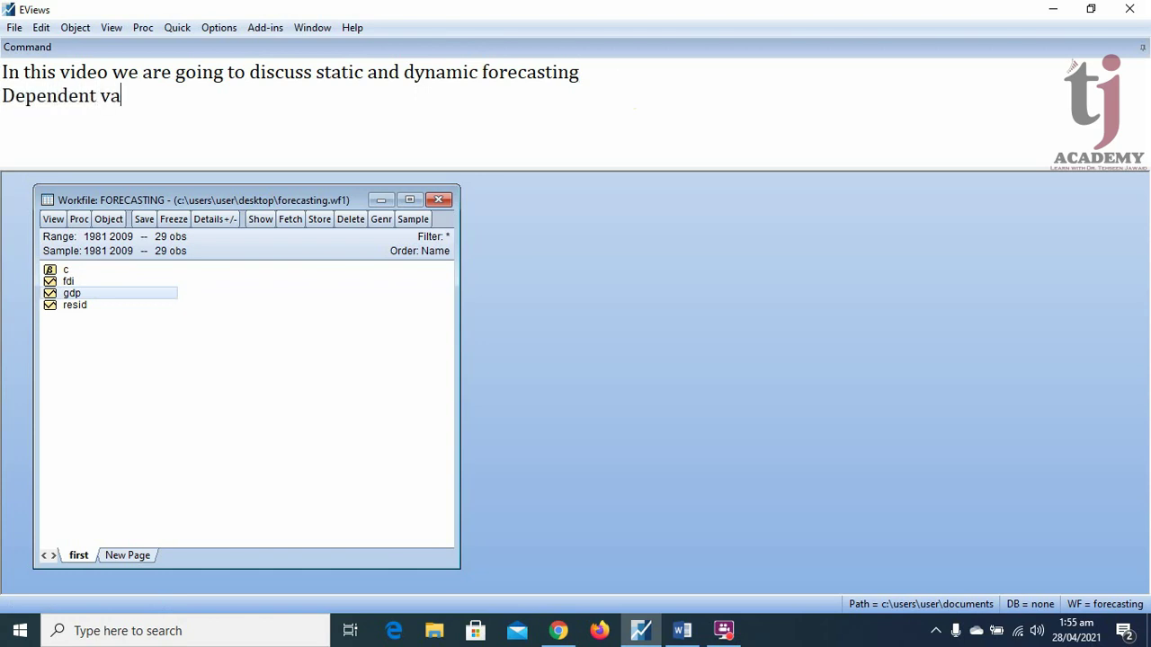
text(riable is GDI)
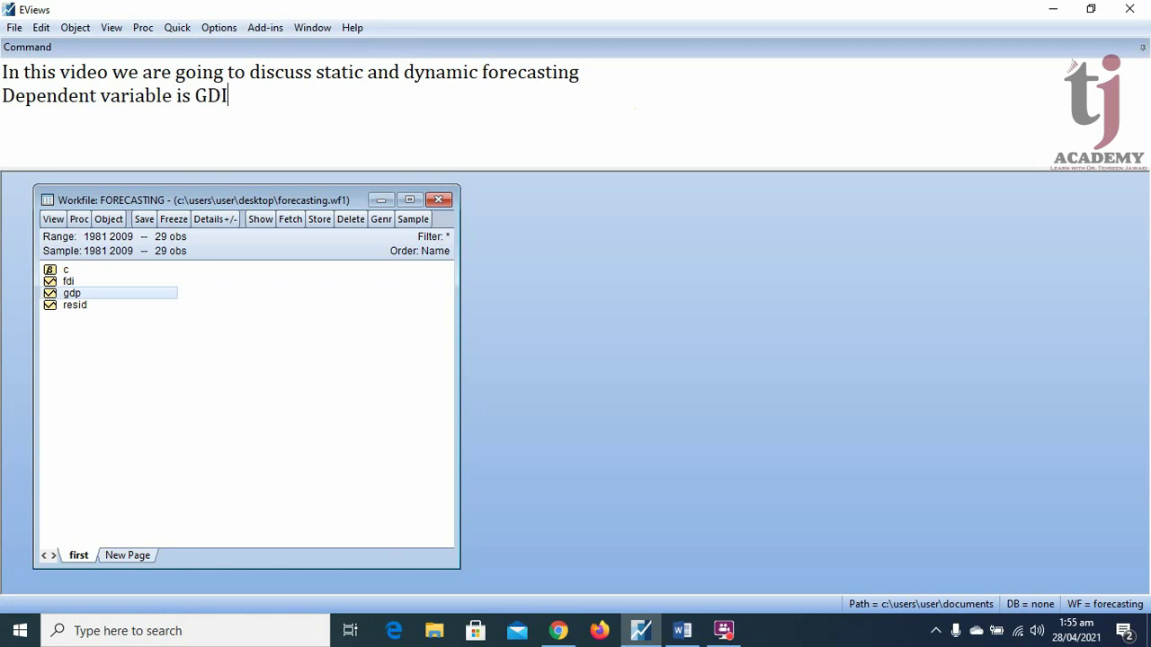
key(BackSpace)
text(P)
key(Return)
text(Independent var)
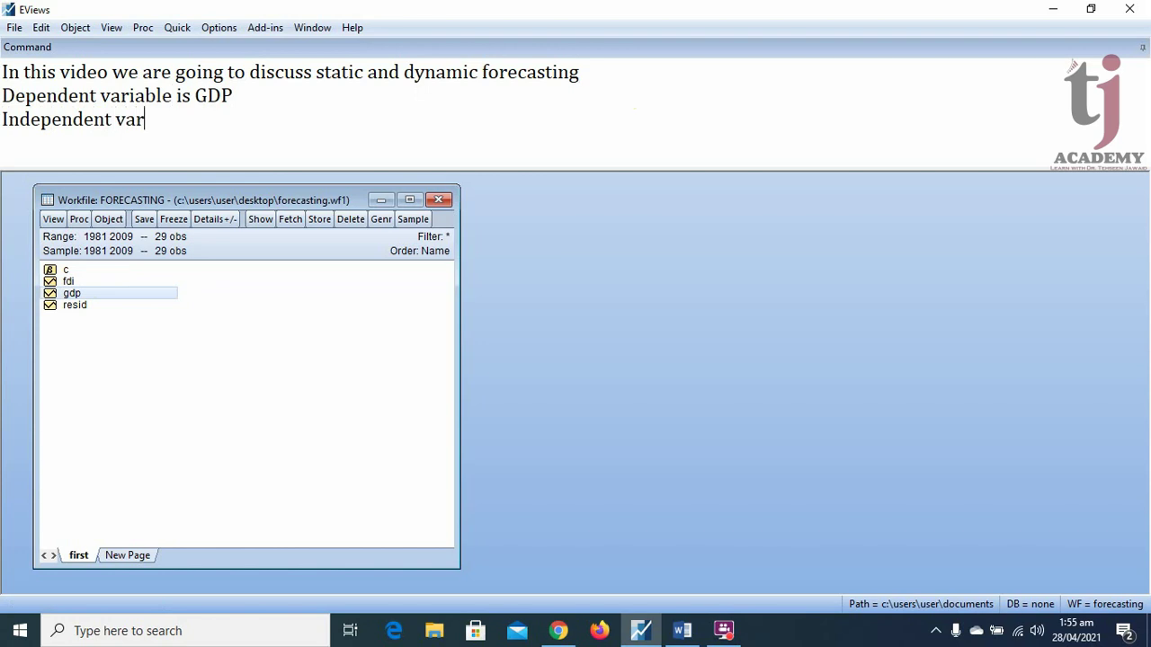
text(iable is FDI)
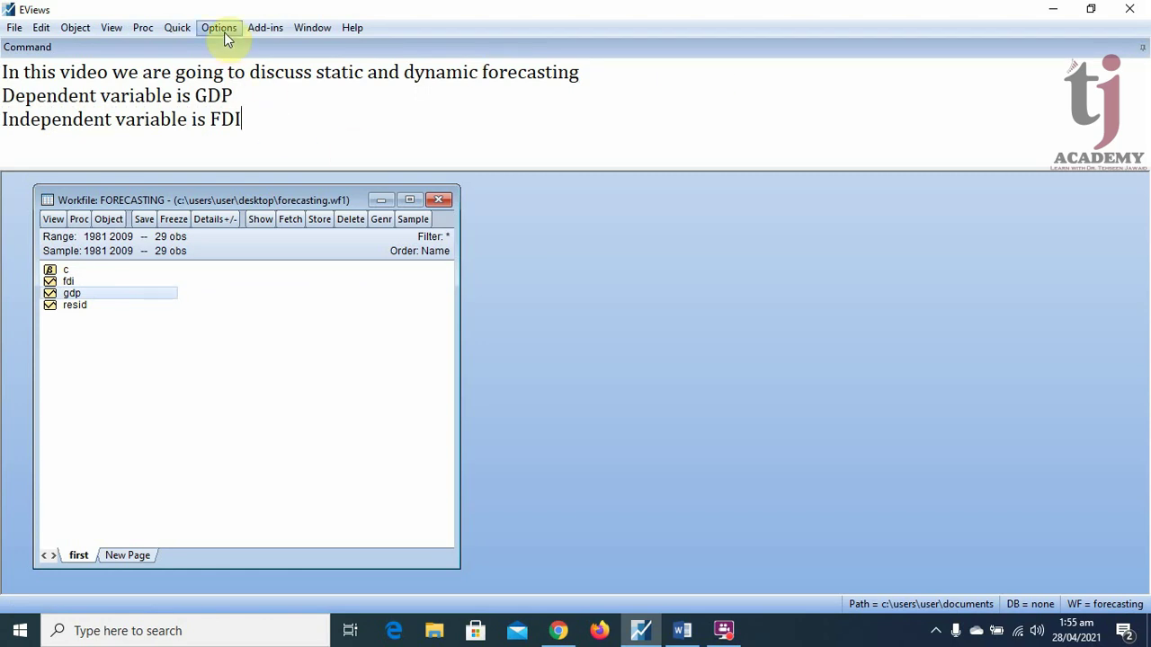
click(179, 28)
Estimate 'gdp c fdi gdp(-1)' by least squares with the sample set to 1981 2000
click(260, 188)
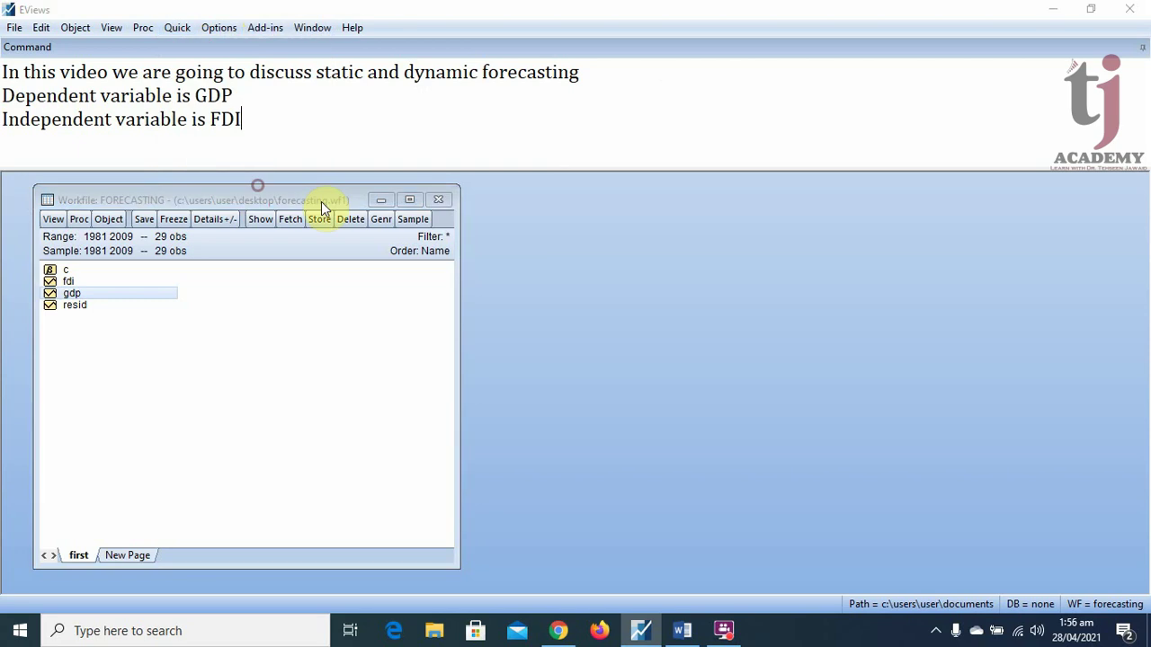
drag(480, 148, 573, 204)
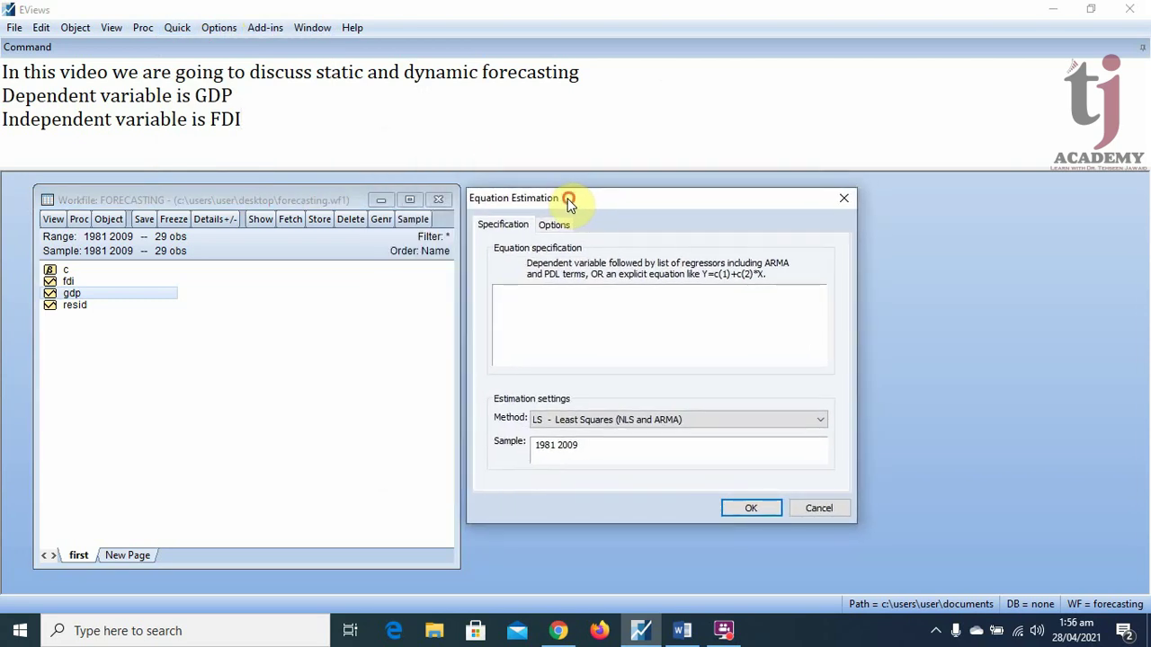
text(g)
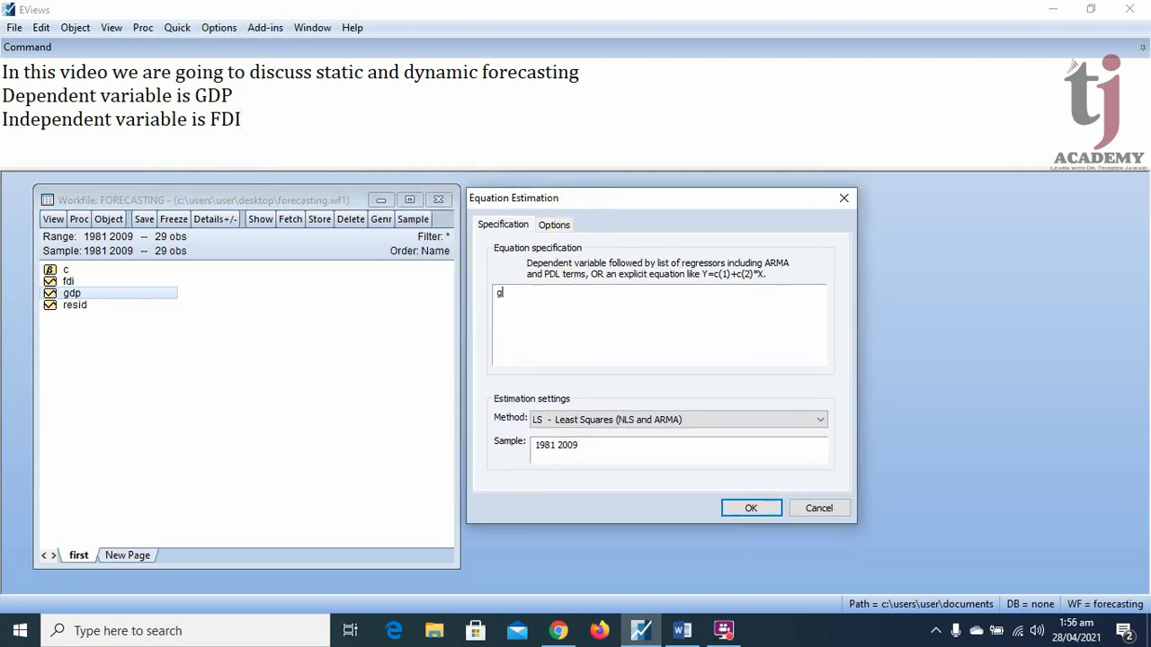
text(dp c fdi)
click(585, 450)
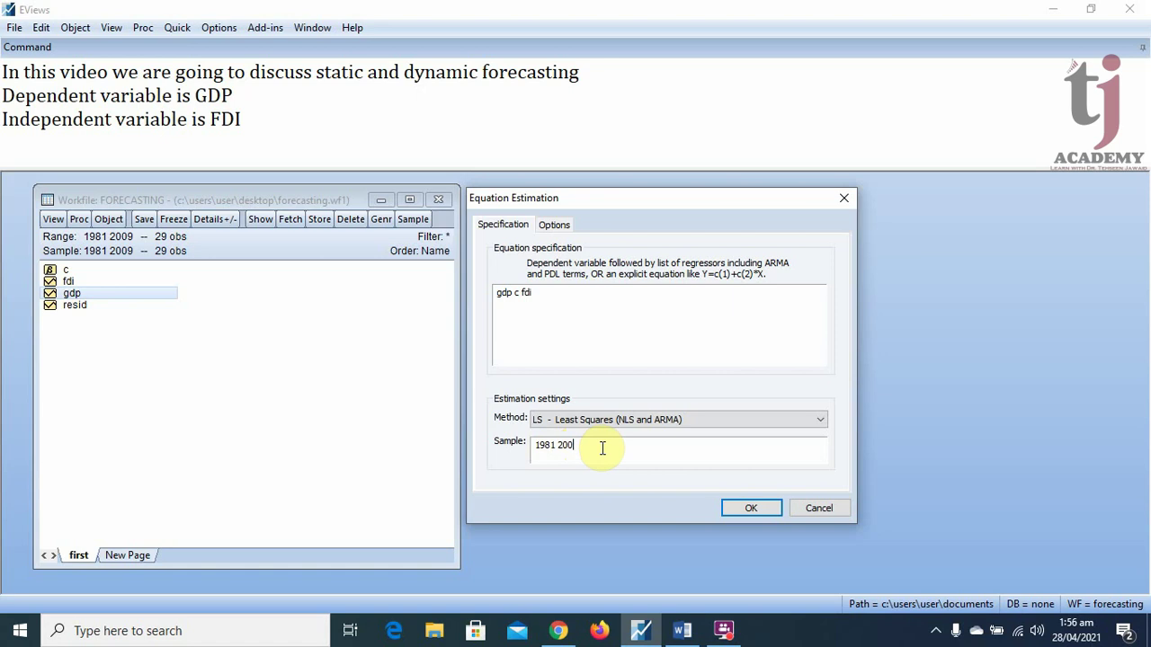
text(0)
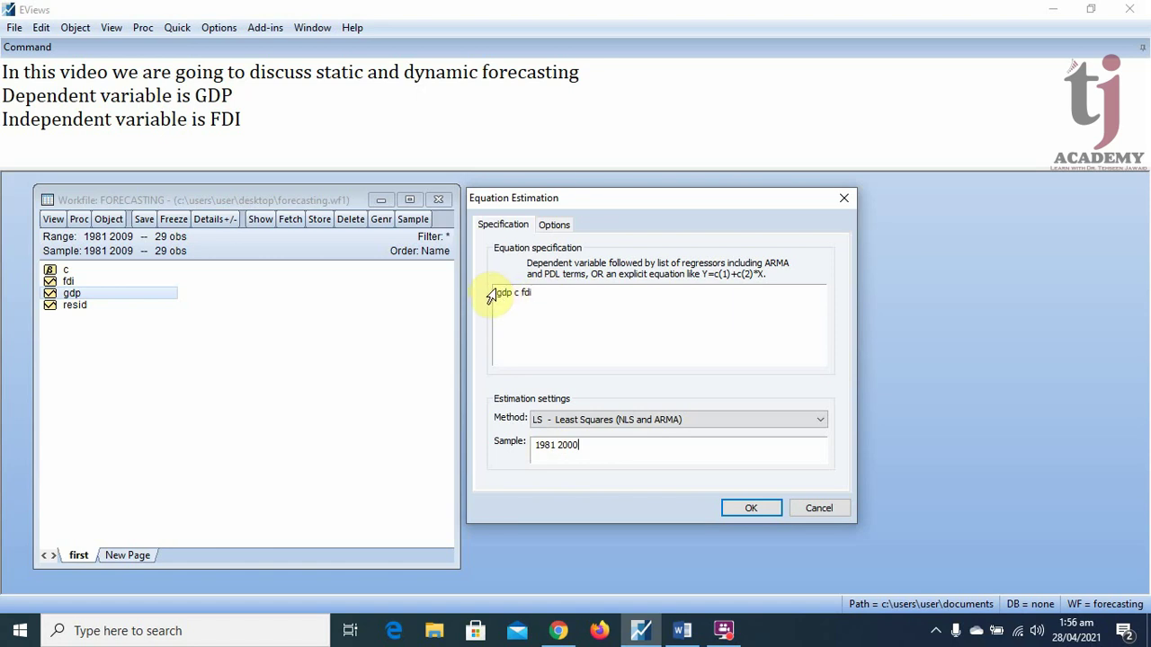
click(546, 294)
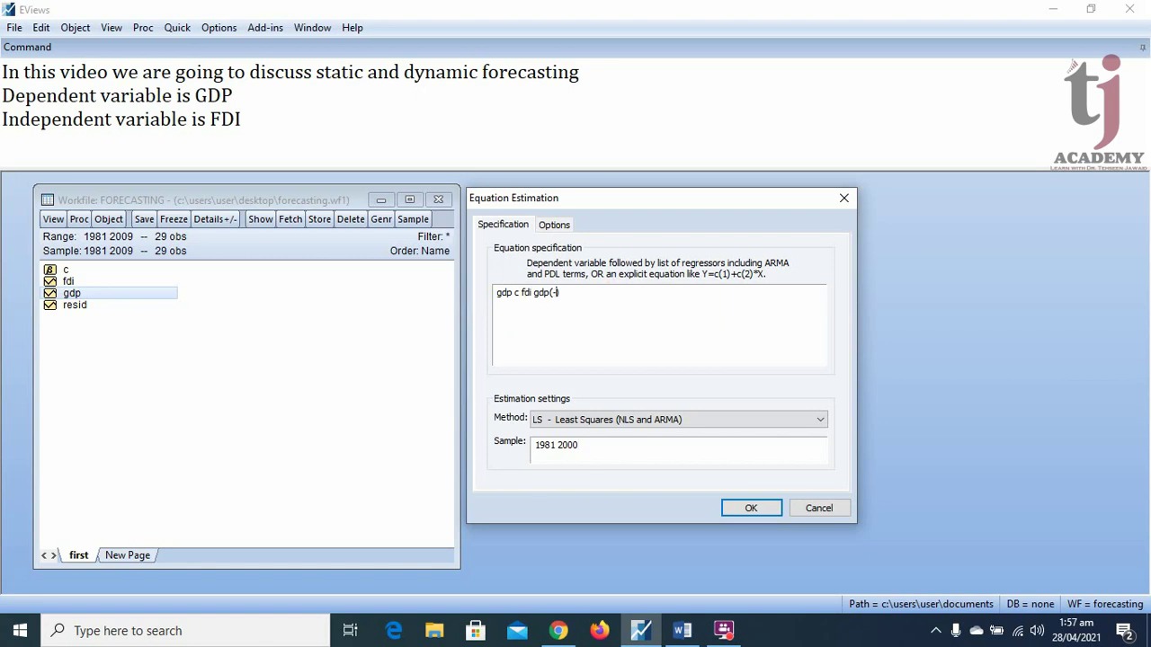
click(548, 295)
drag(570, 293, 494, 292)
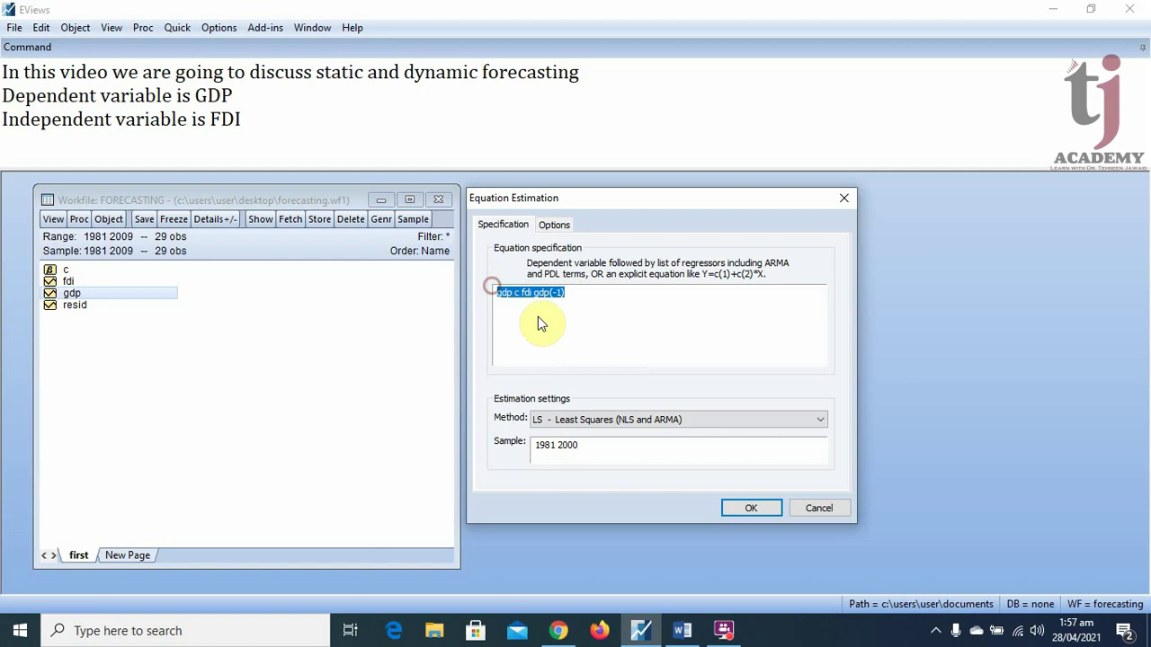
click(598, 305)
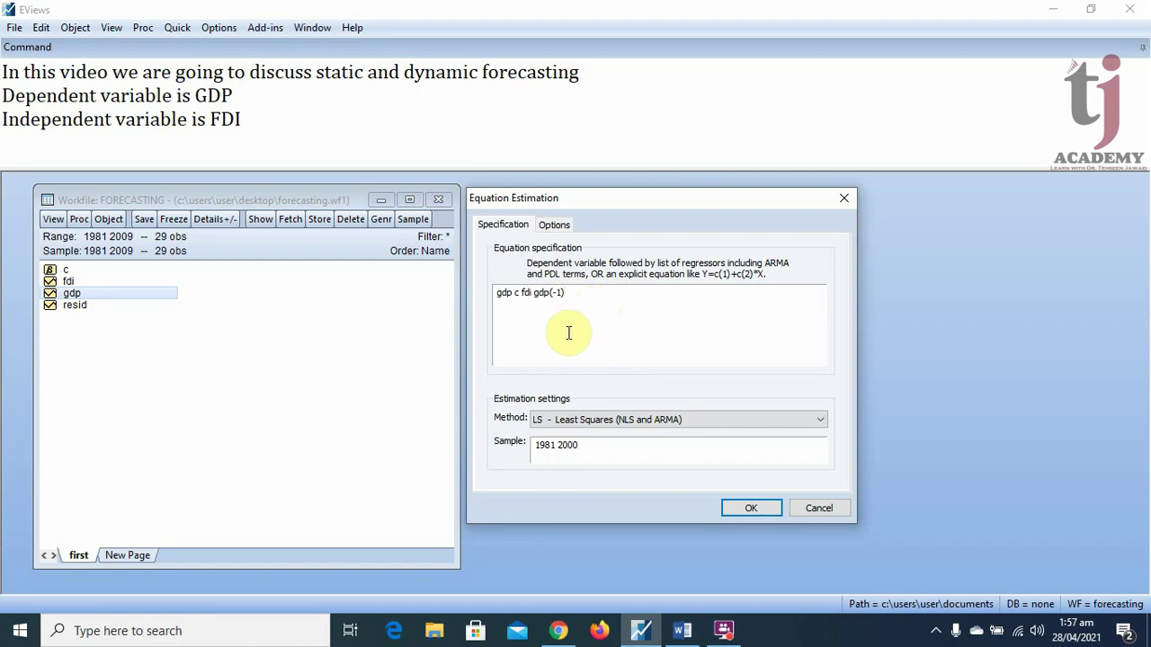
click(752, 508)
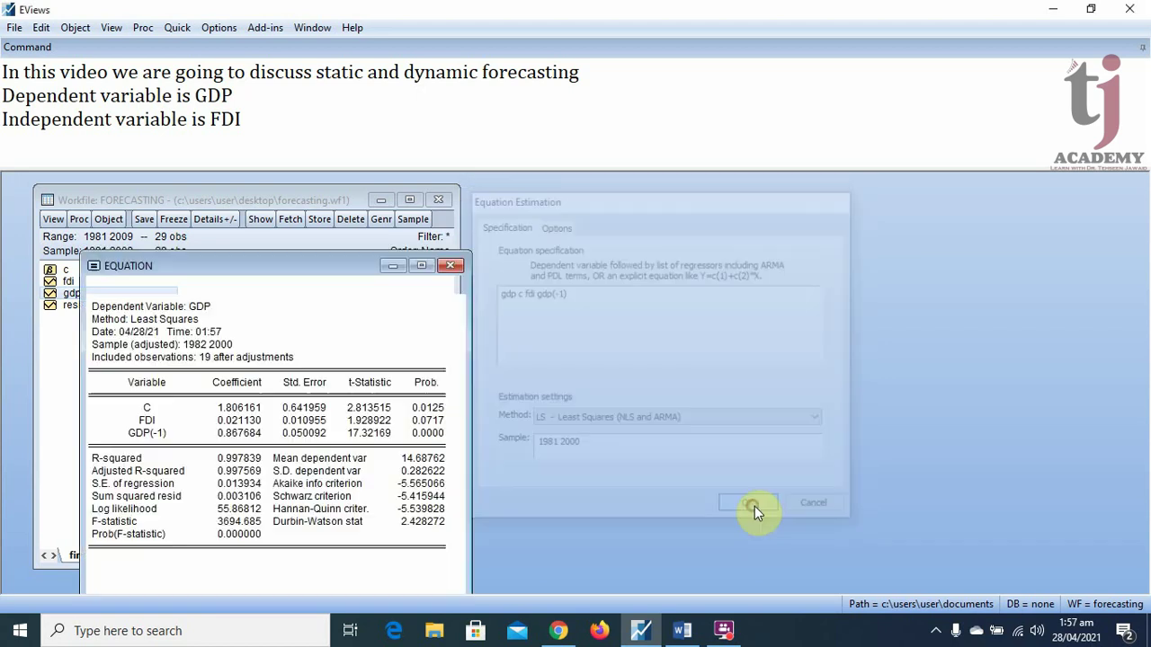
Place the regression output beside the workfile, check the 1982–2000 adjusted sample, and reopen estimation settings
drag(321, 267, 710, 192)
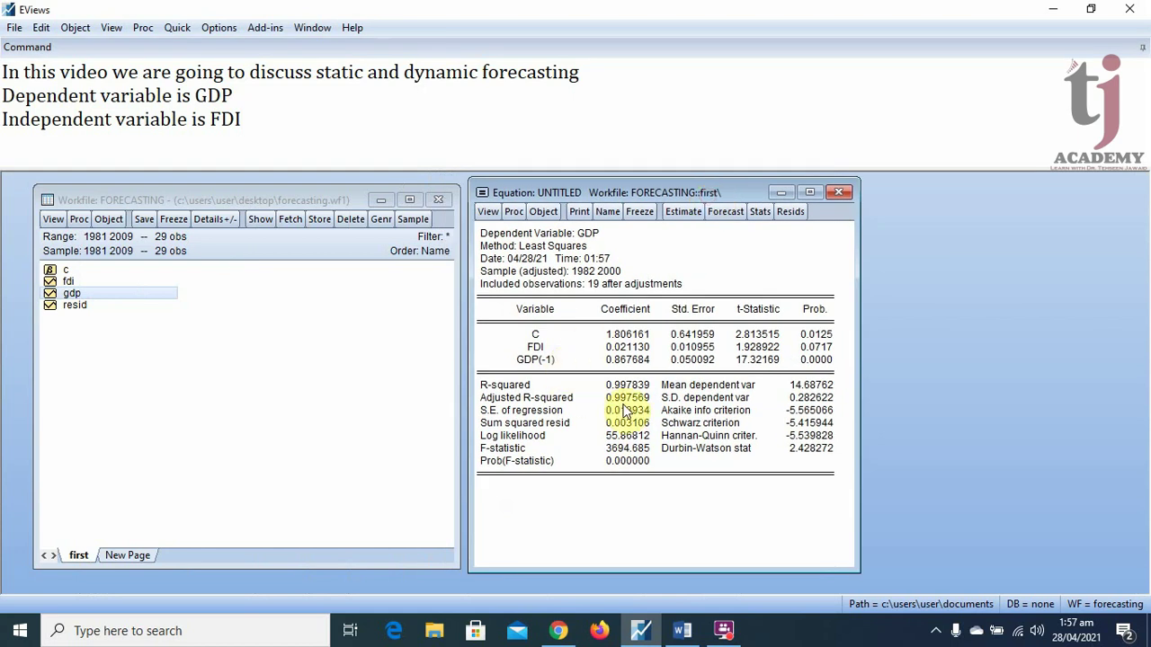
click(562, 273)
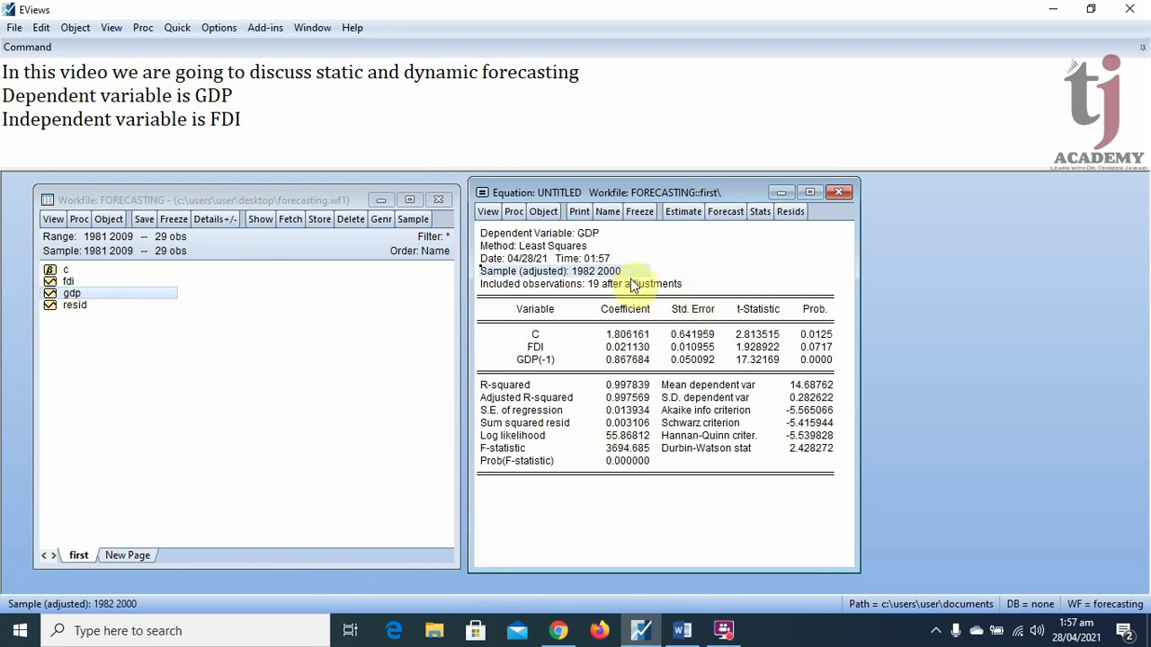
click(710, 233)
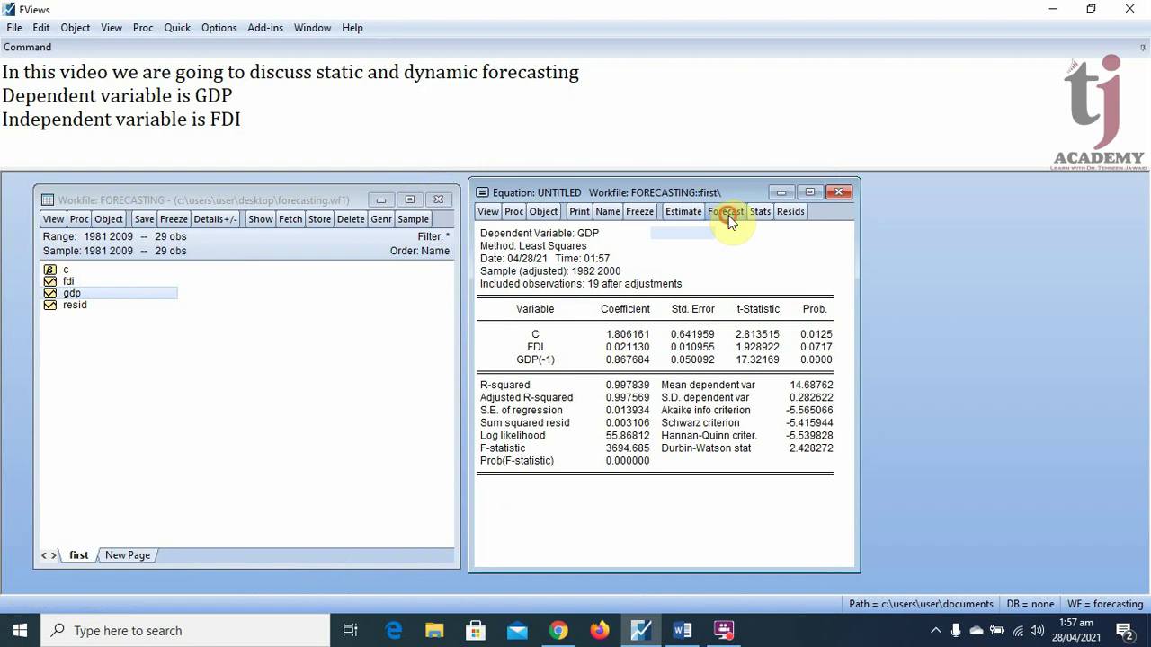
click(728, 214)
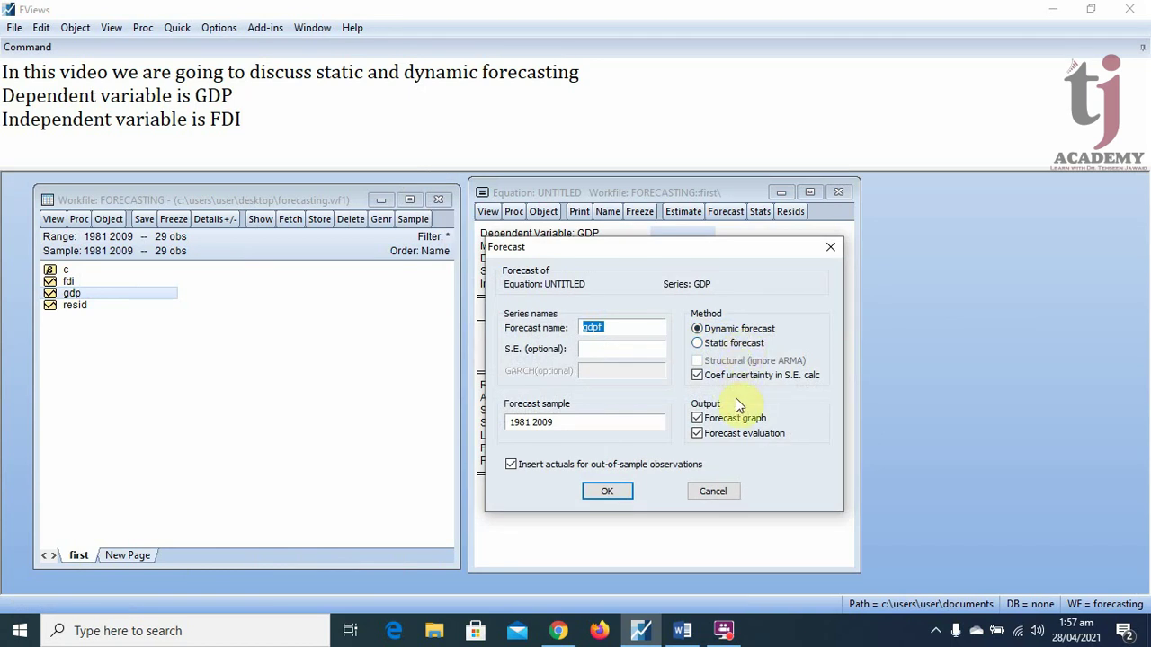
click(720, 493)
click(680, 213)
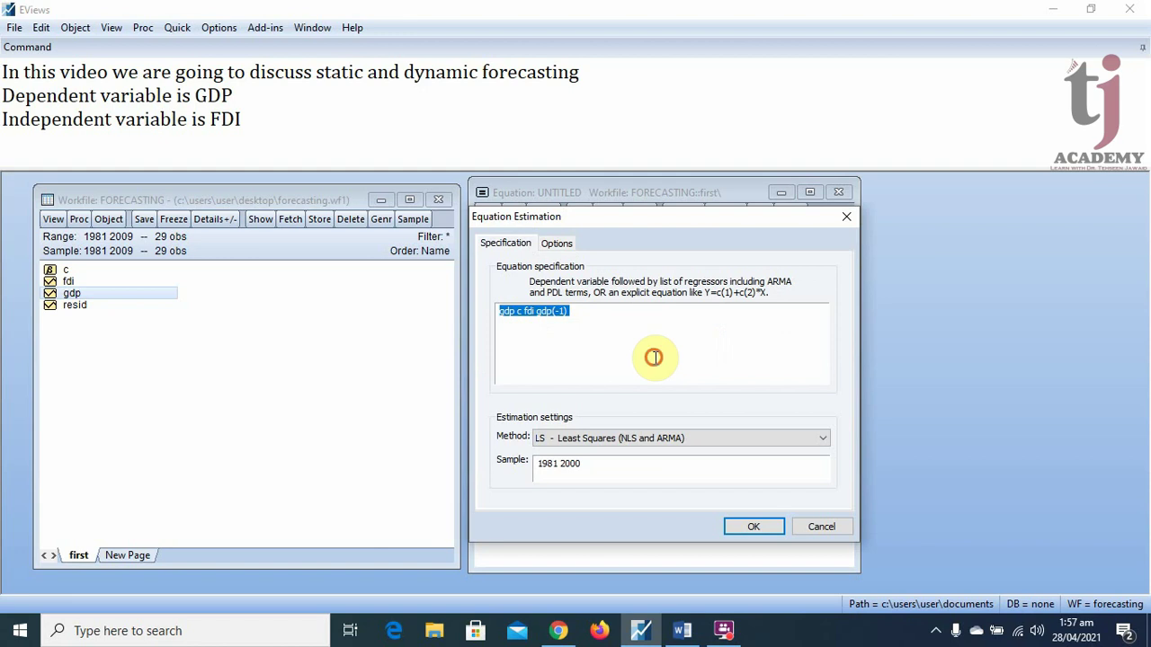
Estimate GDP on a constant and FDI, then dismiss the forecast options unused
click(654, 357)
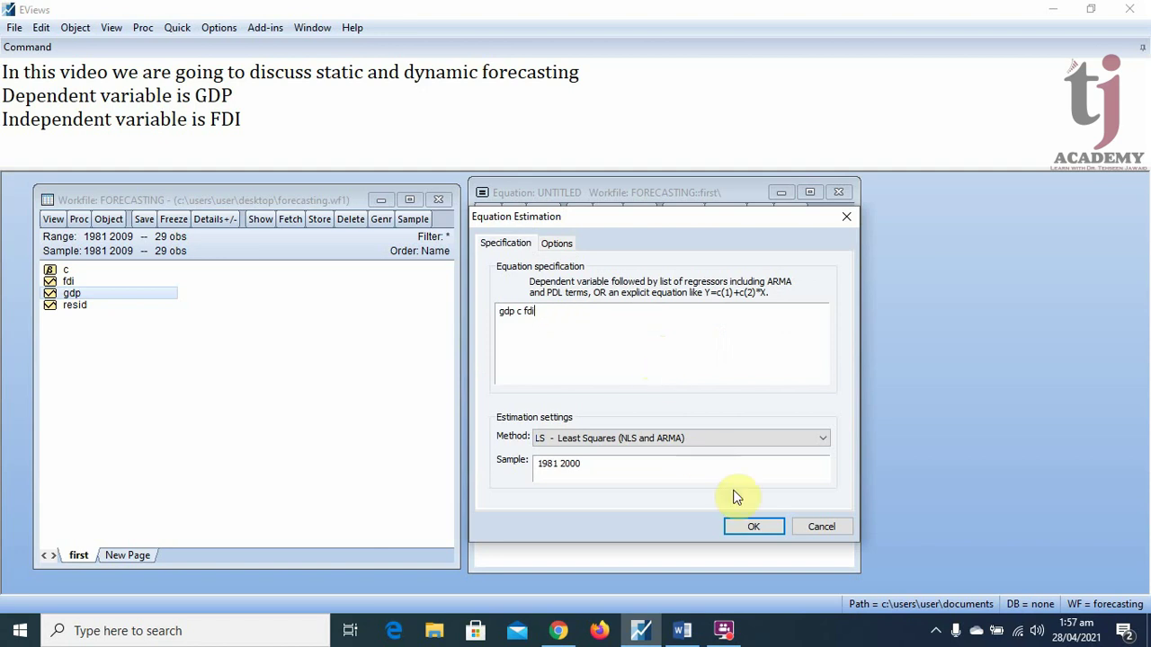
click(753, 528)
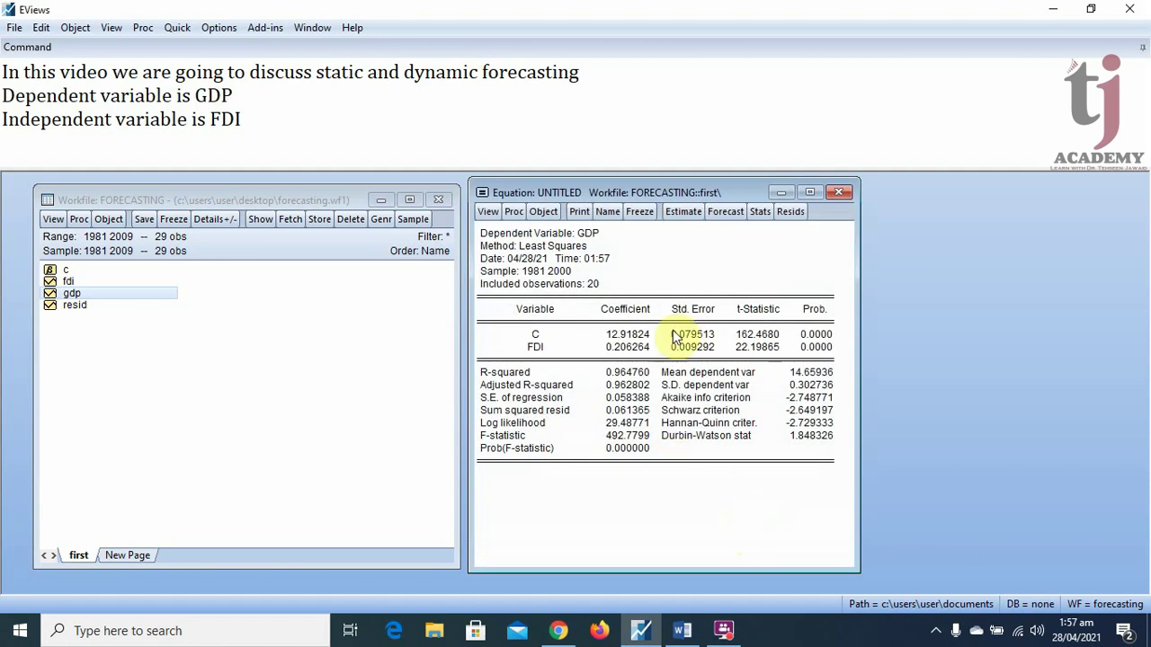
click(725, 212)
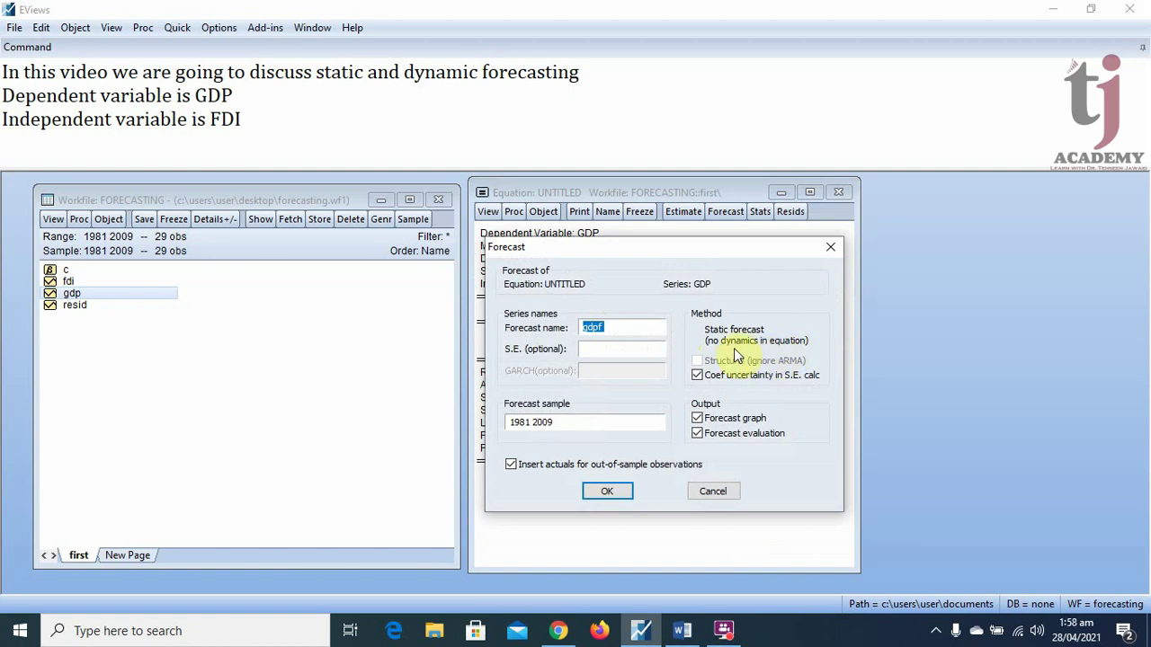
click(715, 493)
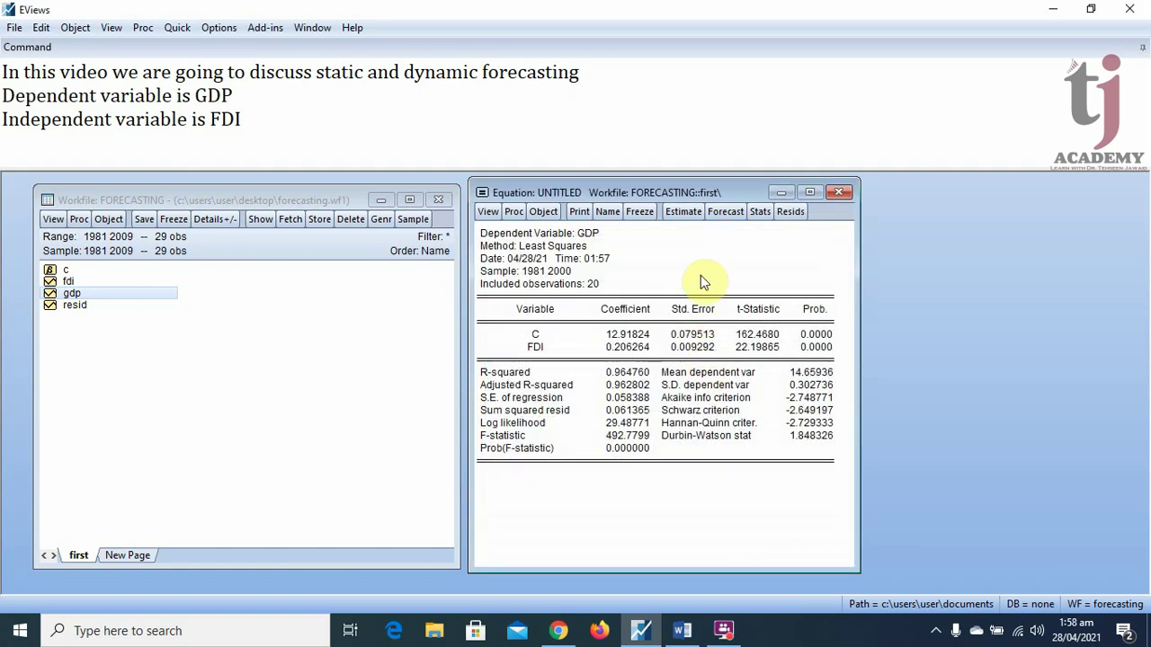
click(721, 214)
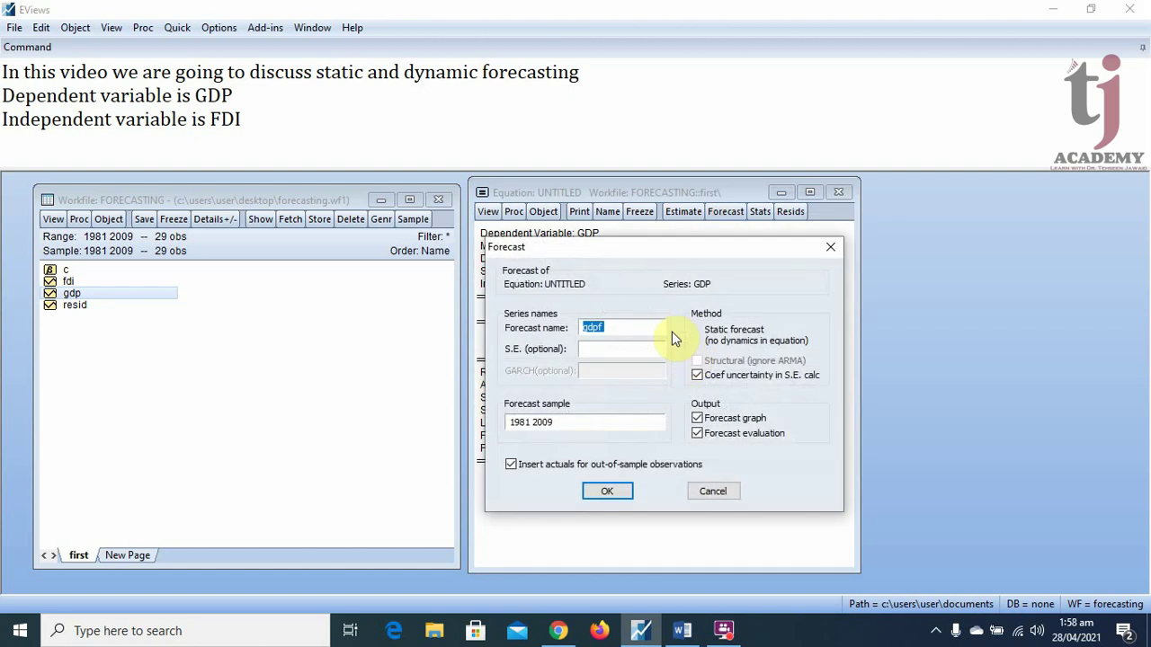
click(715, 490)
Re-estimate the equation with gdp(-1) added, keeping the 1981 2000 sample
click(682, 211)
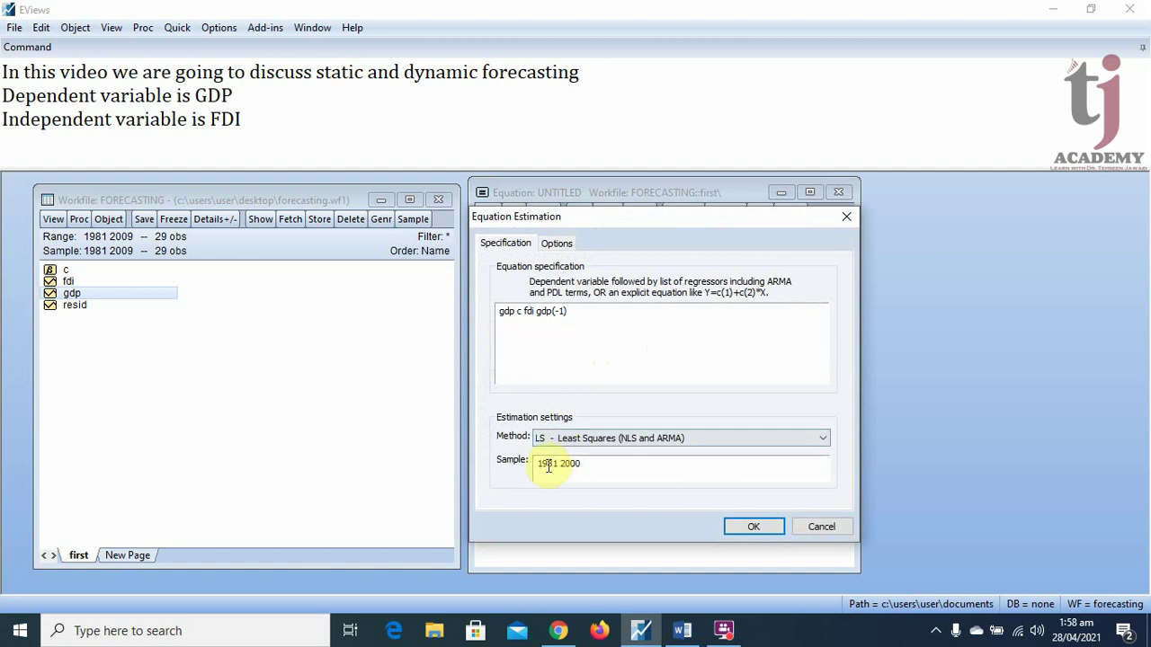
drag(589, 462, 534, 463)
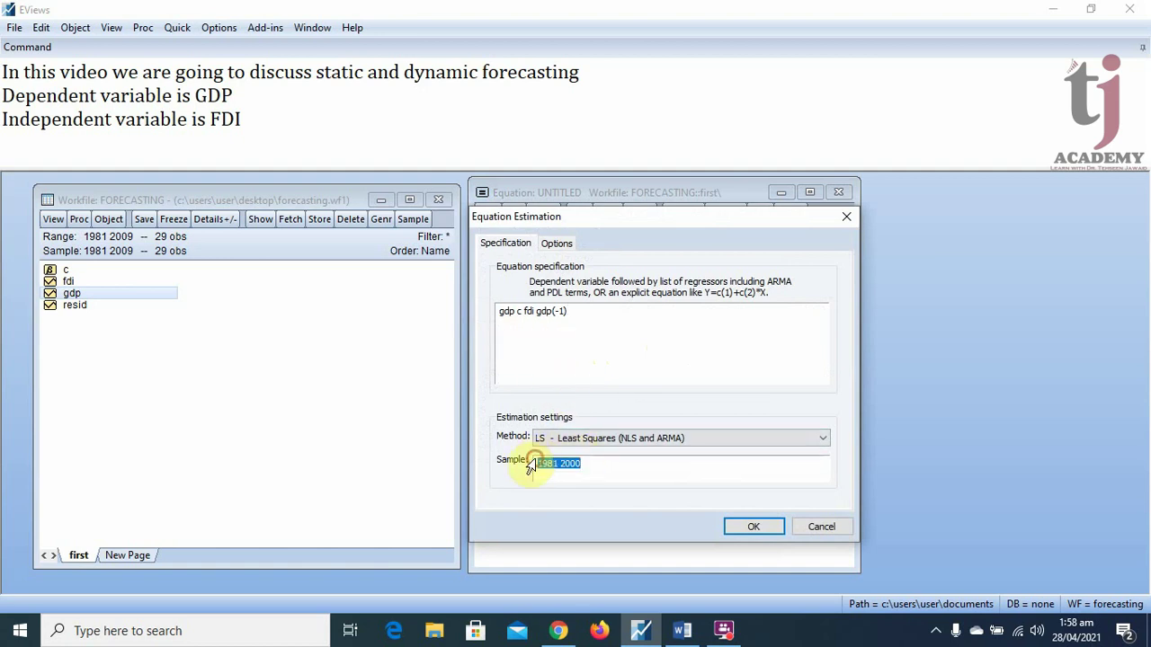
click(755, 529)
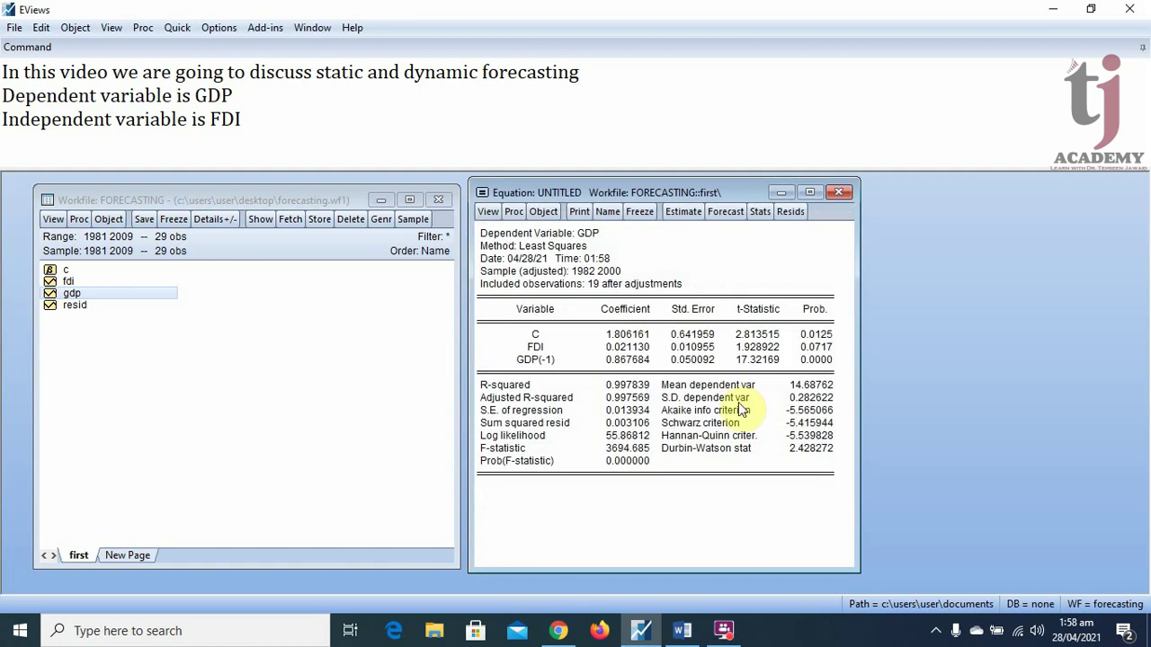
click(727, 213)
Run a dynamic forecast named gdpdf over 2001–2009 and review its graph and statistics
click(630, 333)
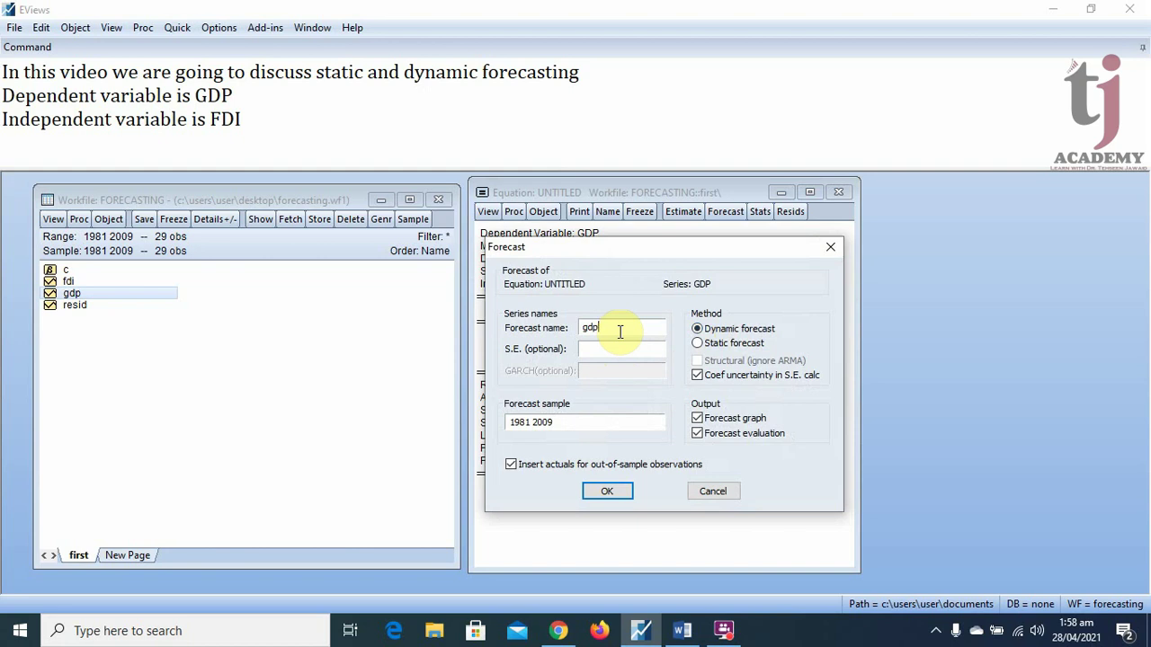
text(df)
double_click(573, 429)
text(200)
click(624, 497)
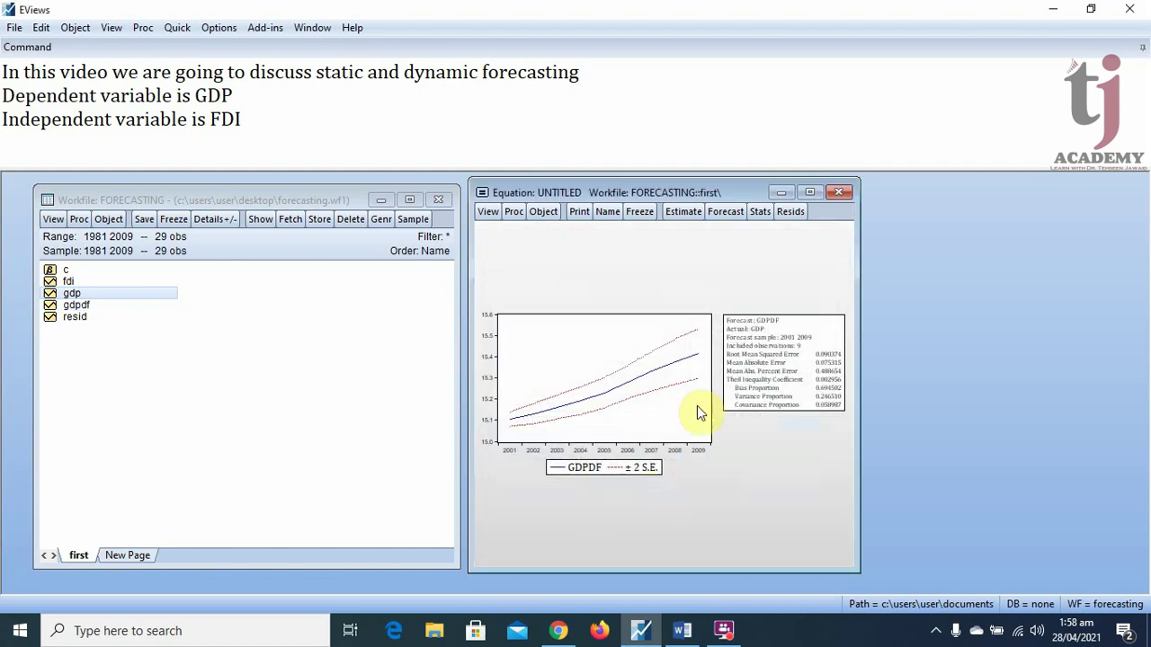
click(810, 192)
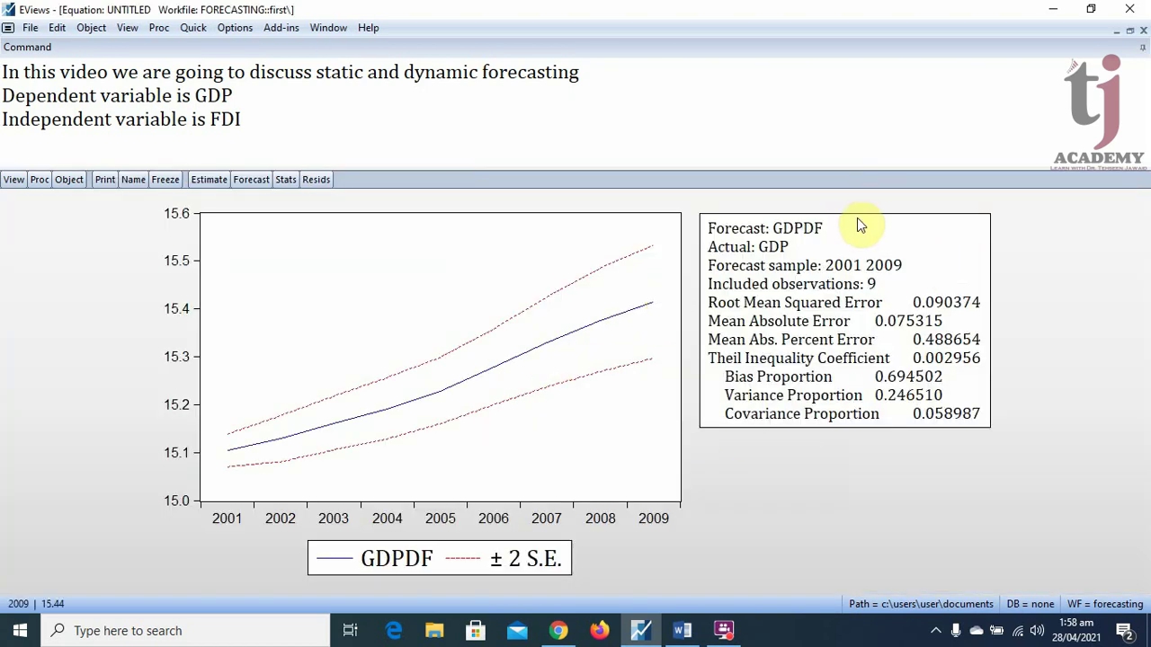
click(1130, 31)
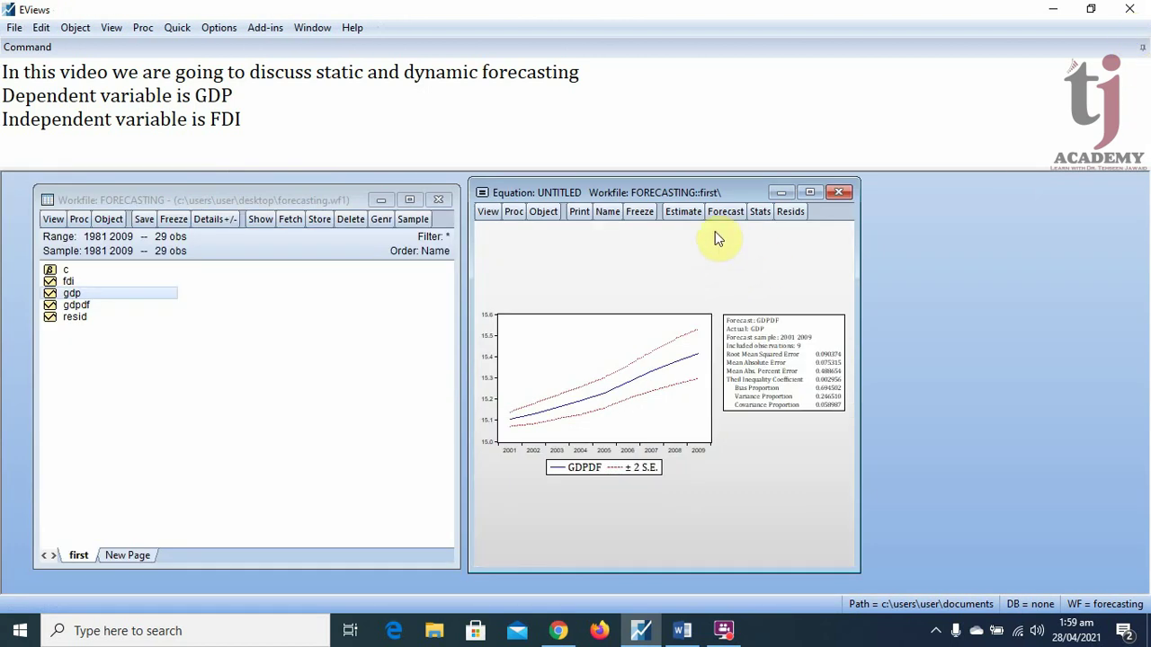
Freeze the dynamic forecast graph and move it to the right side
click(640, 216)
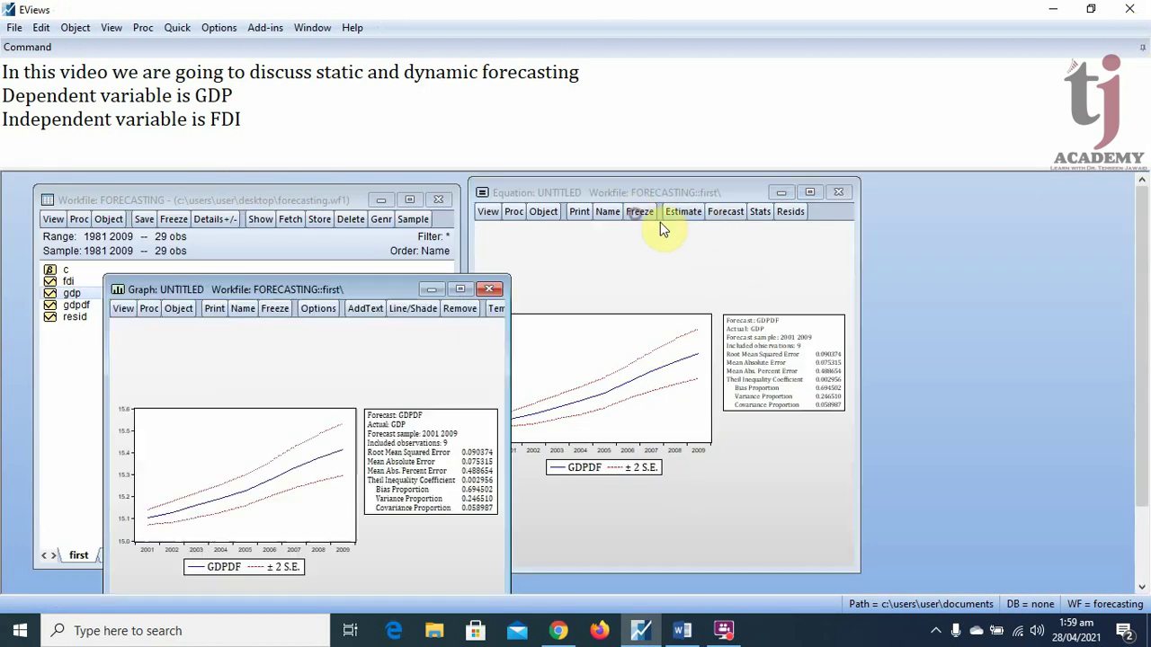
drag(489, 287, 985, 182)
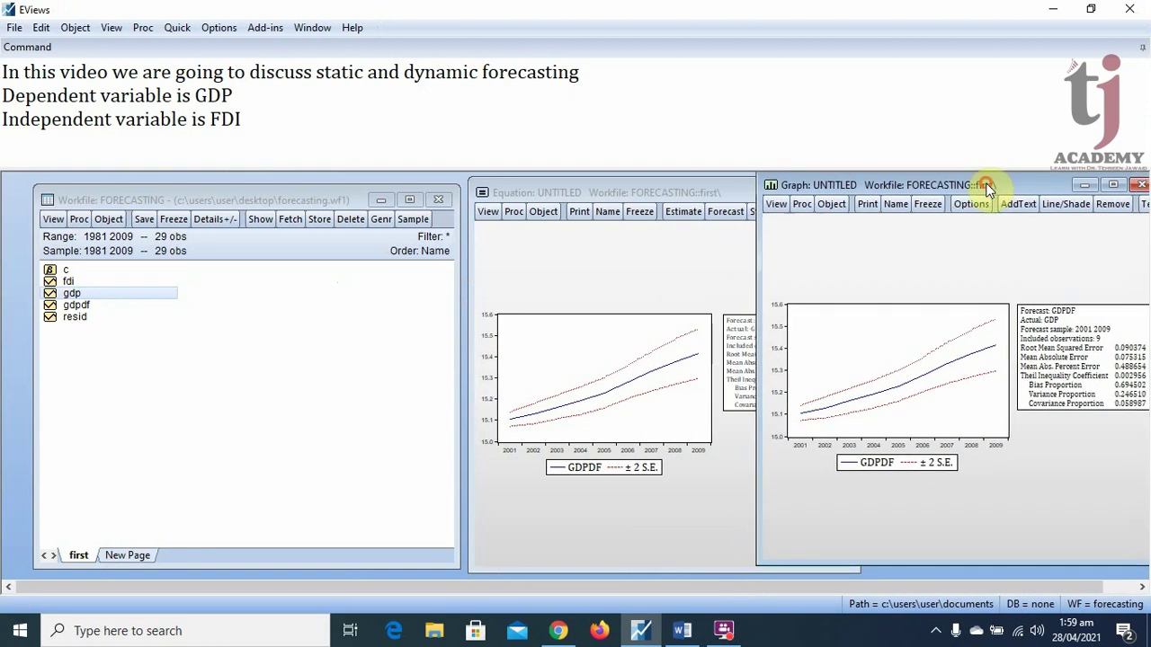
drag(642, 194, 432, 183)
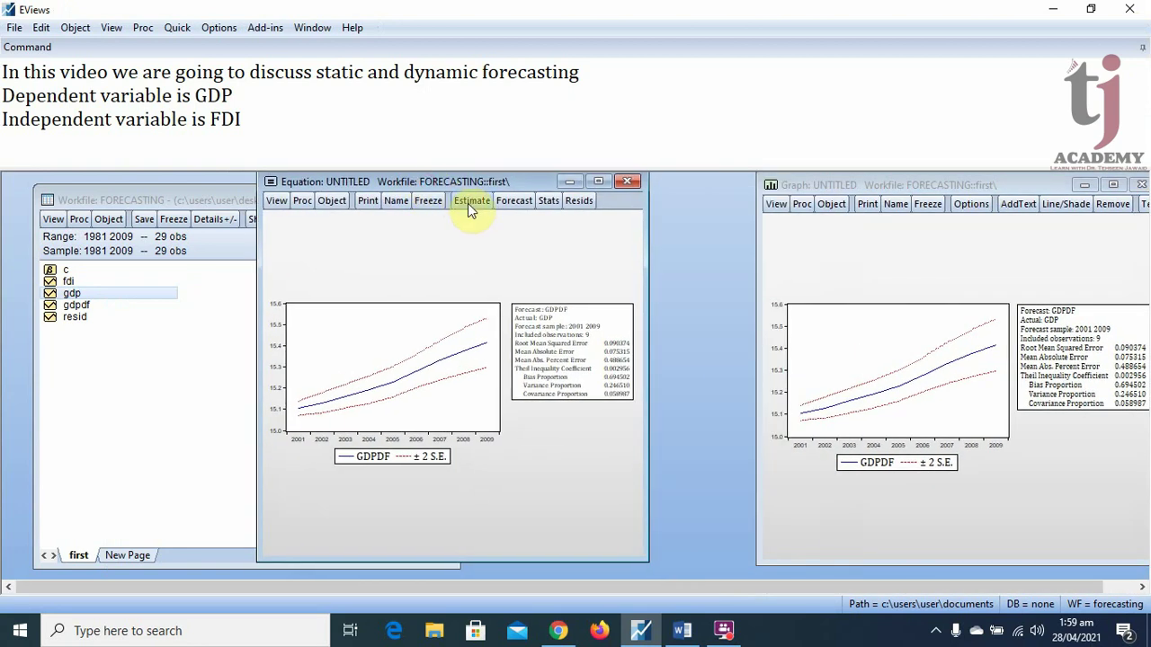
Run a static forecast named gdpsf over the 2001–2009 sample
click(513, 200)
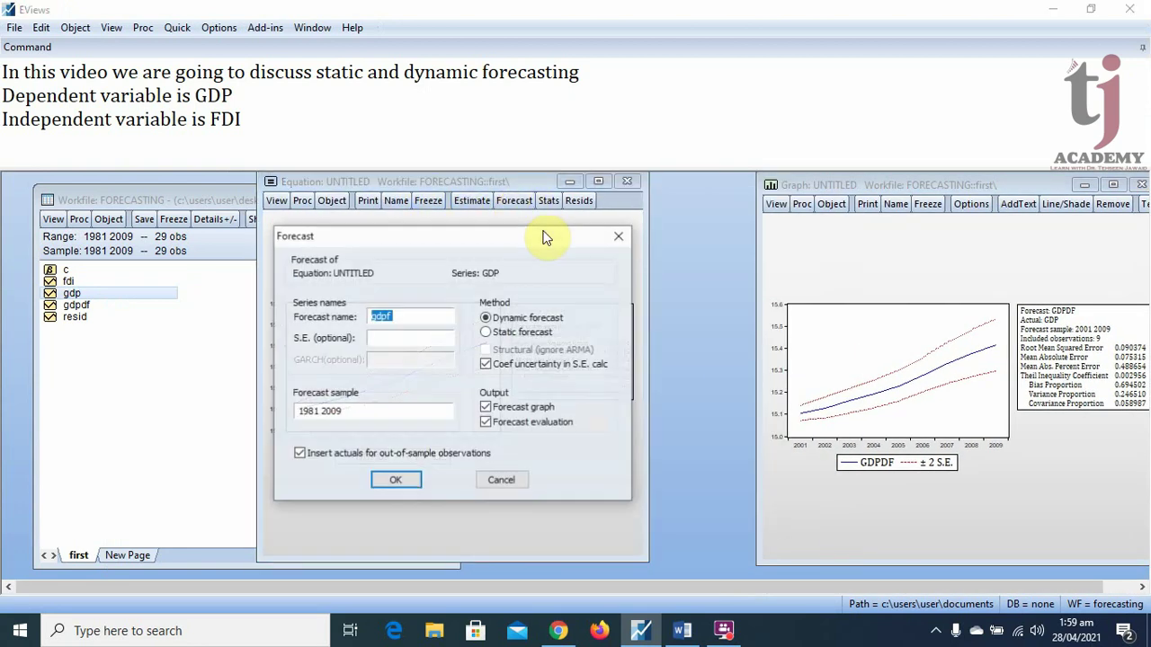
click(487, 333)
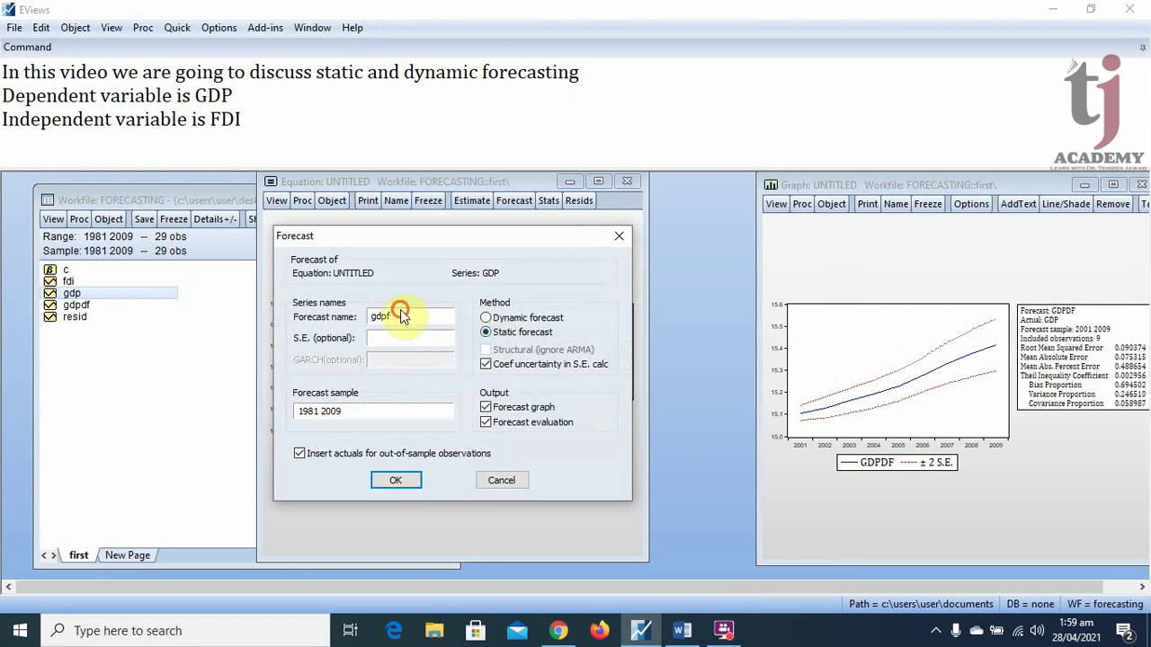
double_click(400, 309)
click(437, 318)
text(s)
drag(359, 410, 273, 403)
text(2001)
click(396, 481)
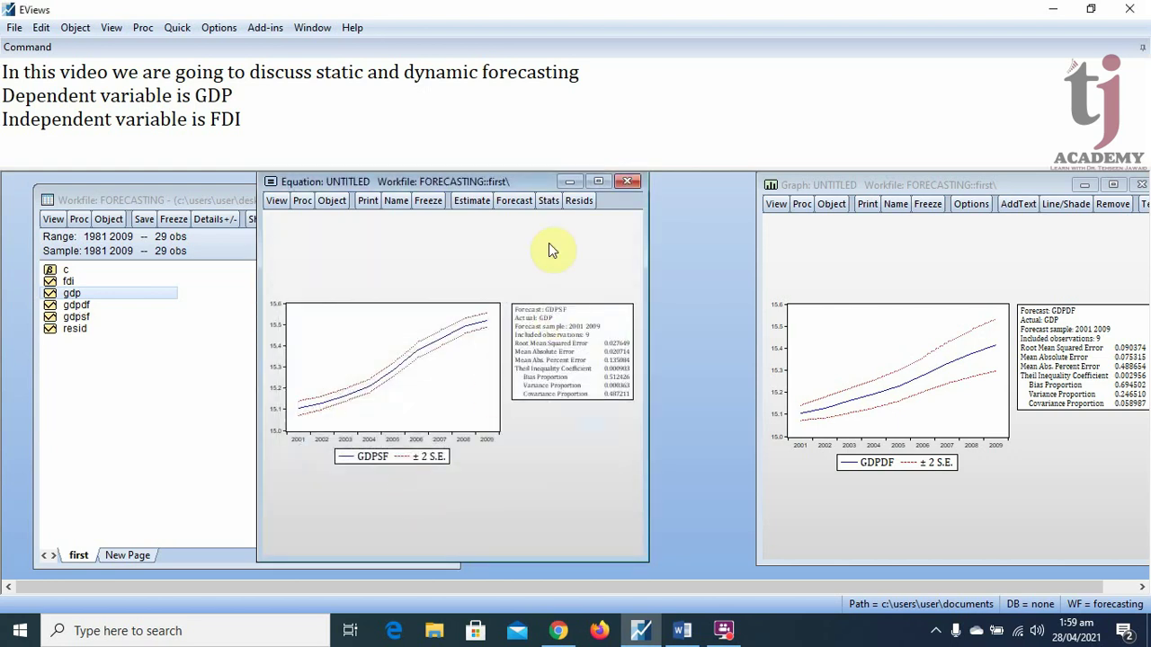
Arrange the static forecast output and frozen dynamic graph side by side
drag(509, 181, 264, 188)
drag(401, 288, 617, 291)
drag(758, 297, 602, 280)
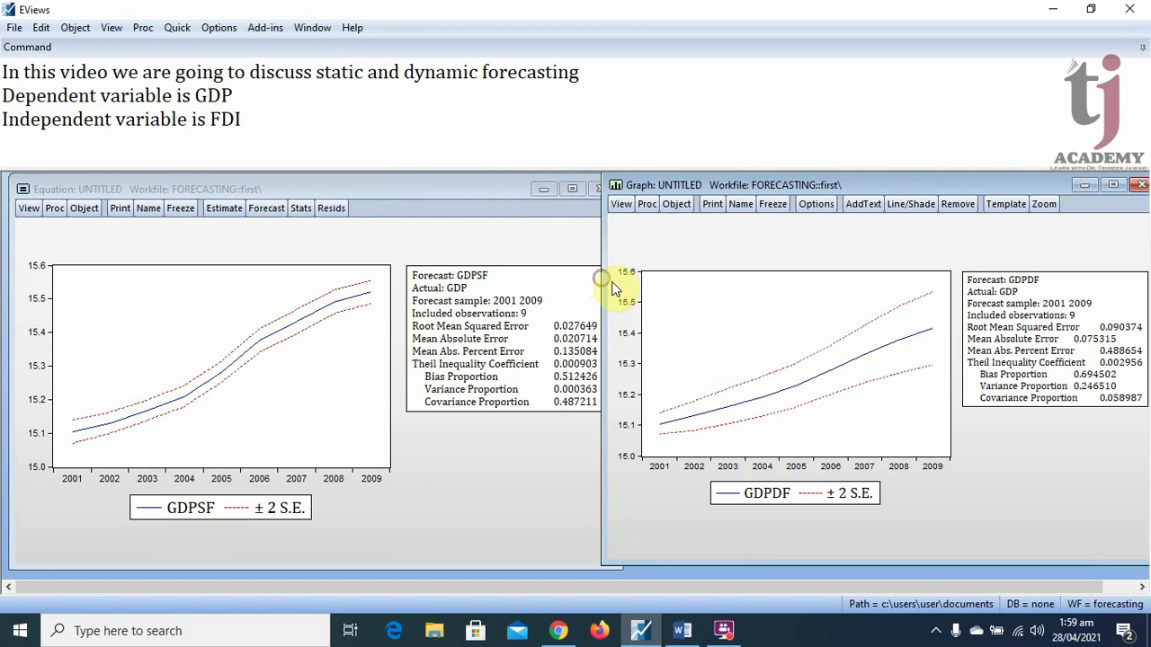
drag(487, 184, 471, 185)
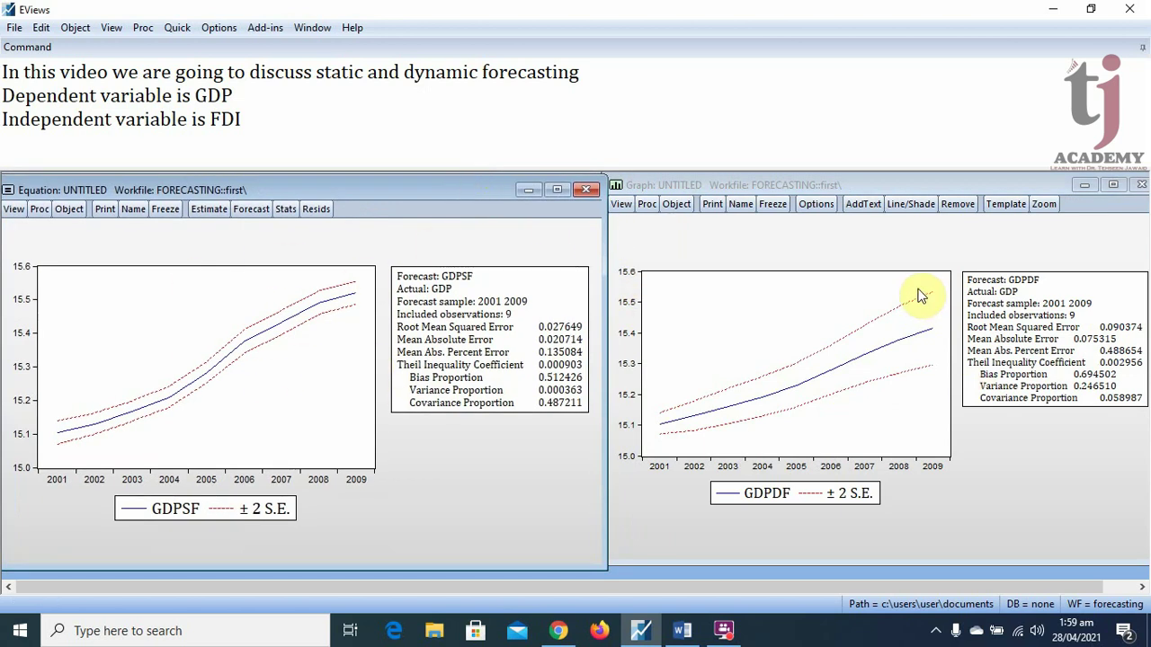
click(682, 630)
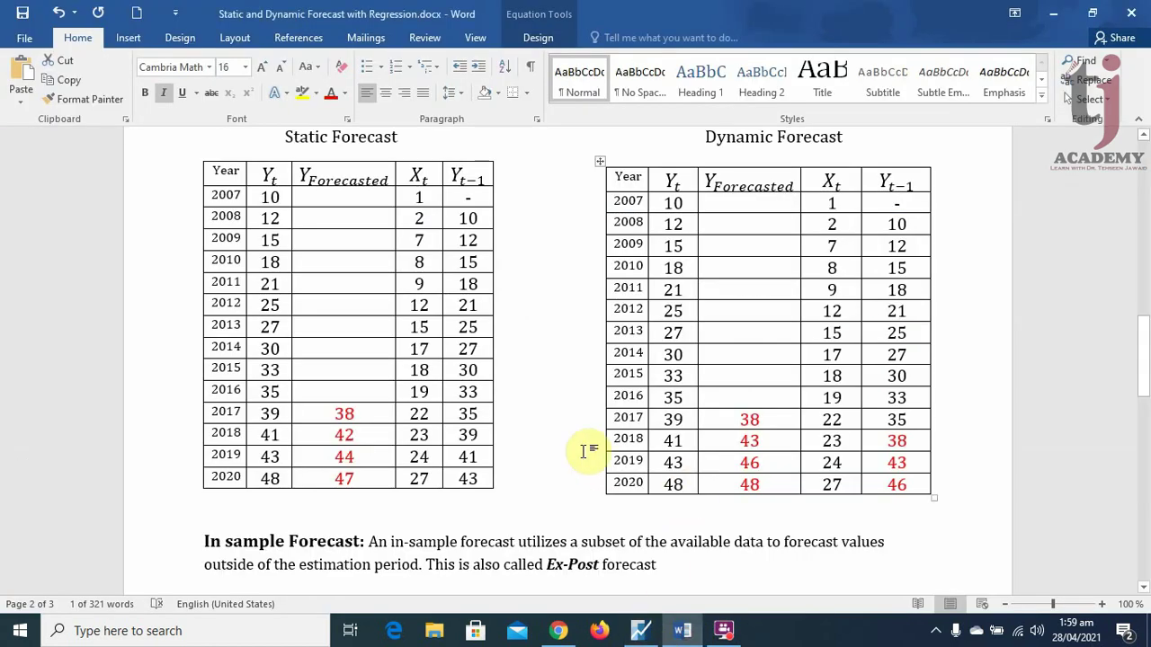
Highlight the 2017 forecast values 38, 22 and 35 in both static and dynamic tables
click(340, 413)
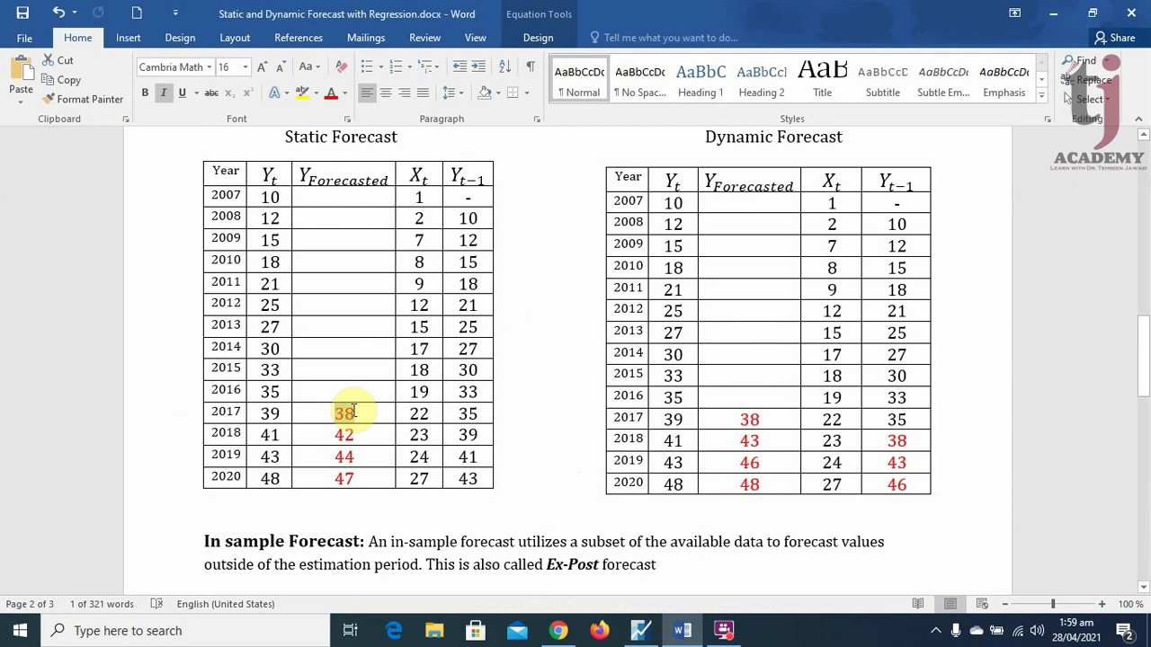
double_click(353, 410)
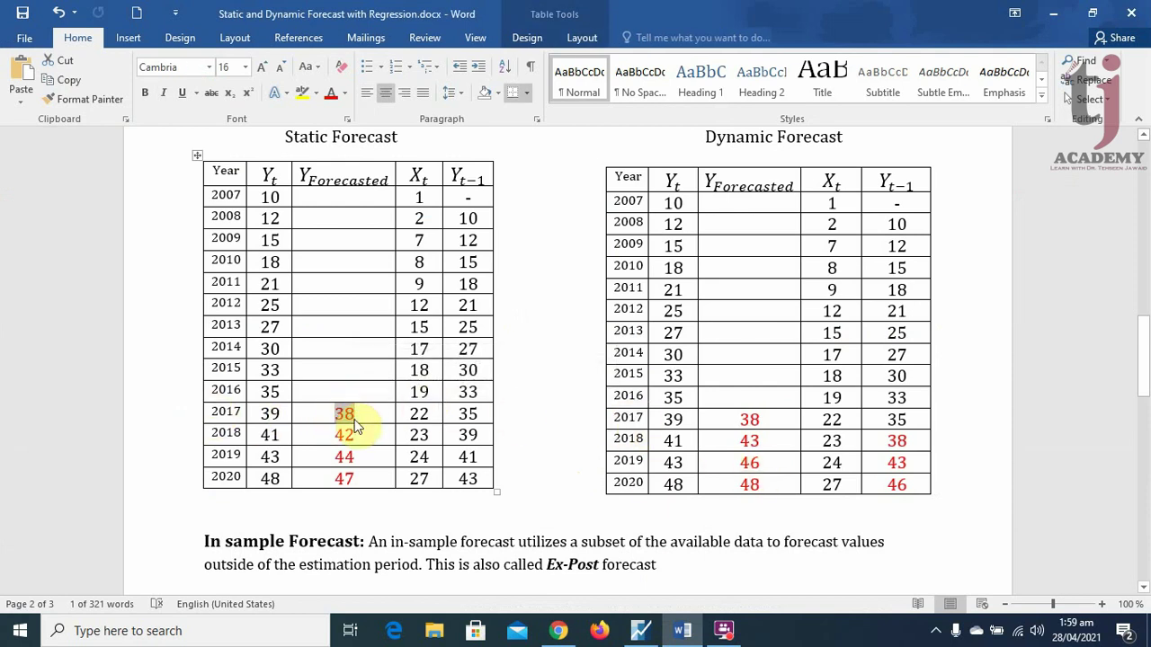
click(735, 418)
double_click(751, 418)
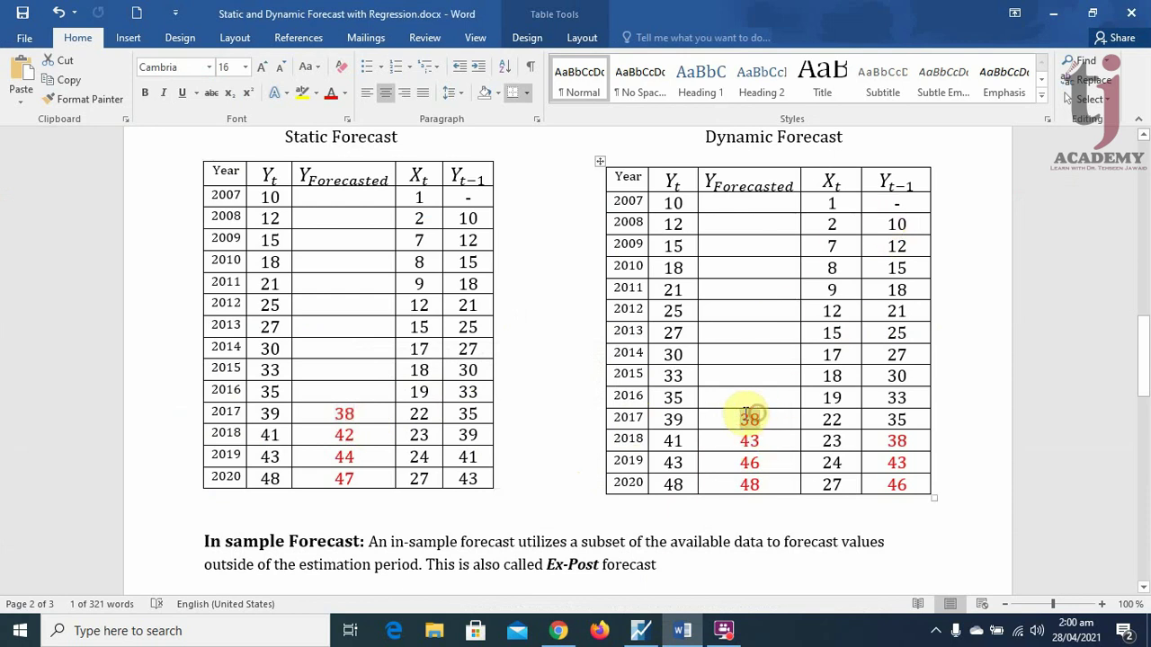
drag(328, 412, 469, 414)
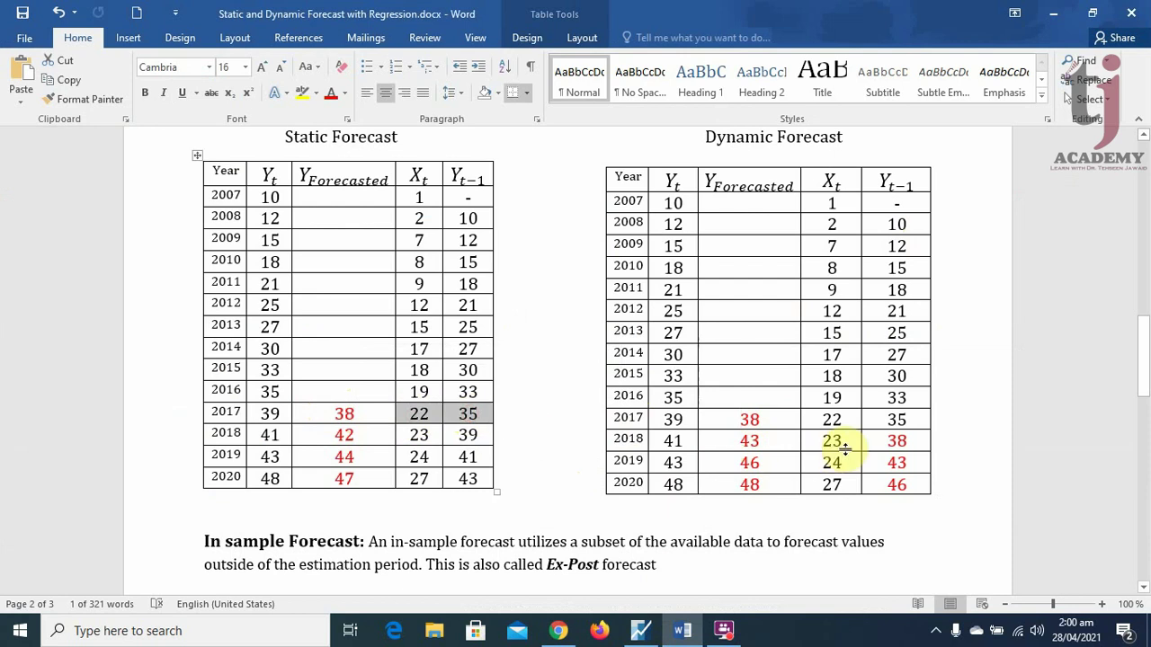
drag(823, 421, 886, 416)
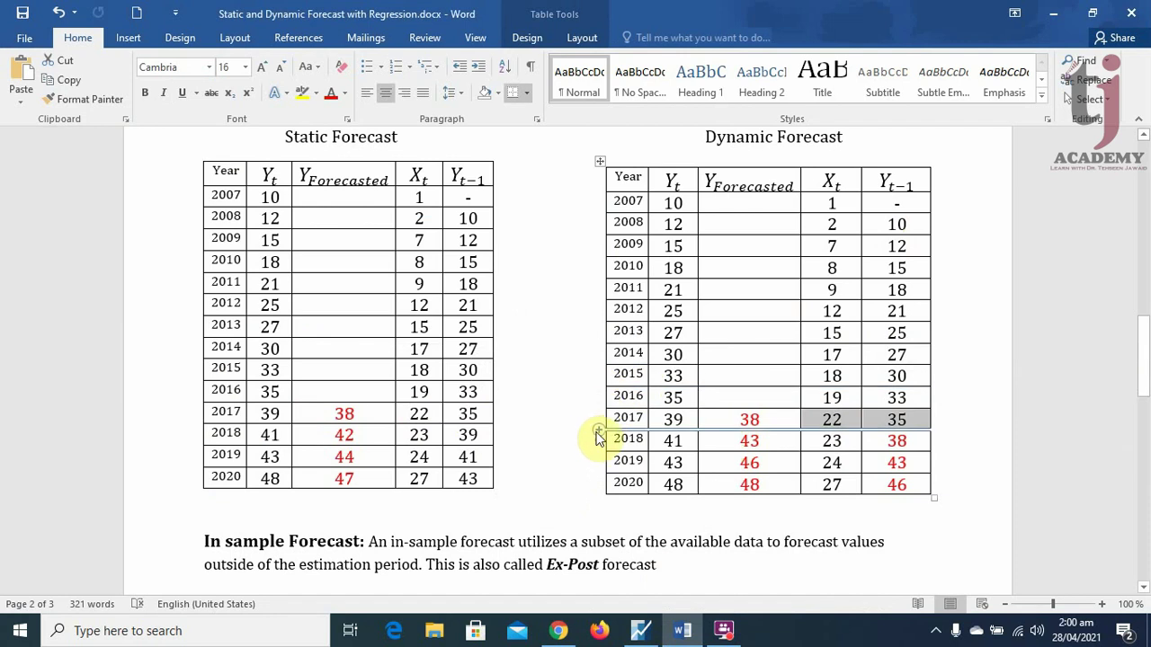
Scroll down to the Forecast Evaluation of Regression Model section on page 3
scroll(568, 439, down, 3)
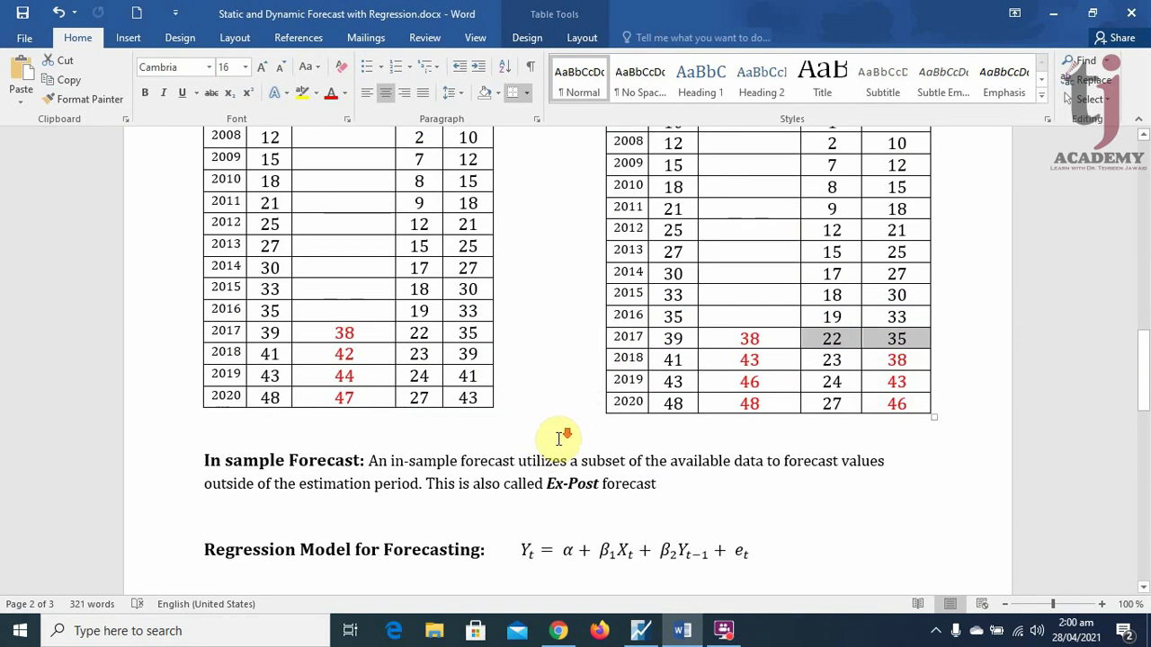
scroll(561, 438, down, 3)
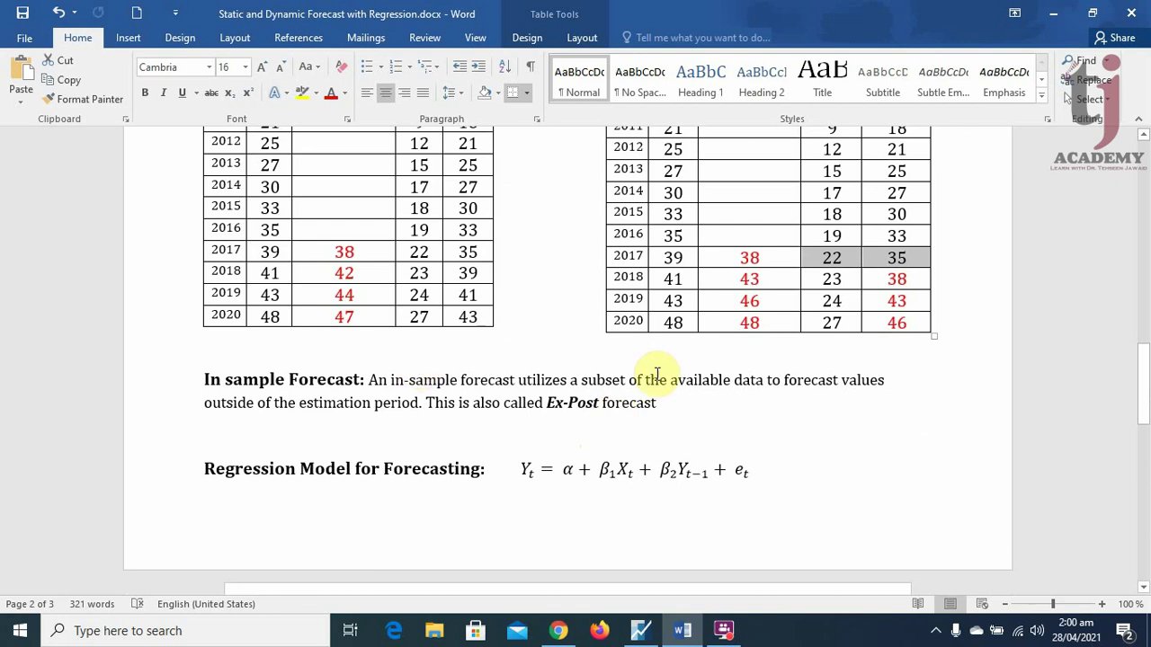
scroll(670, 378, down, 15)
scroll(787, 351, down, 2)
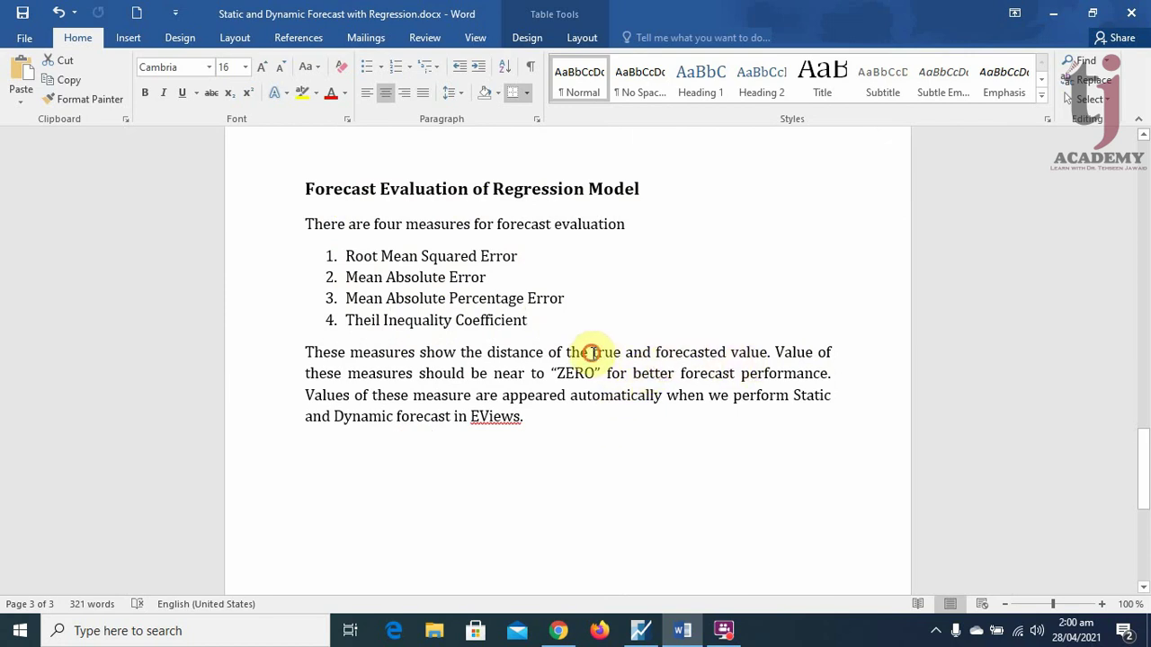
drag(592, 351, 746, 352)
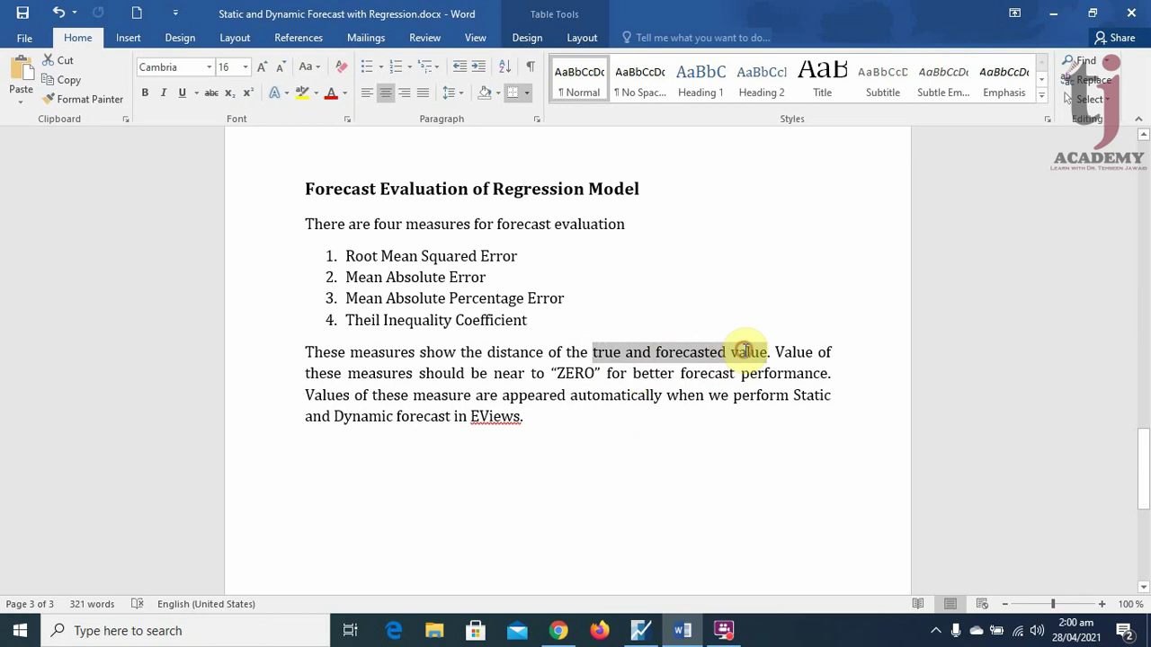
scroll(746, 352, up, 8)
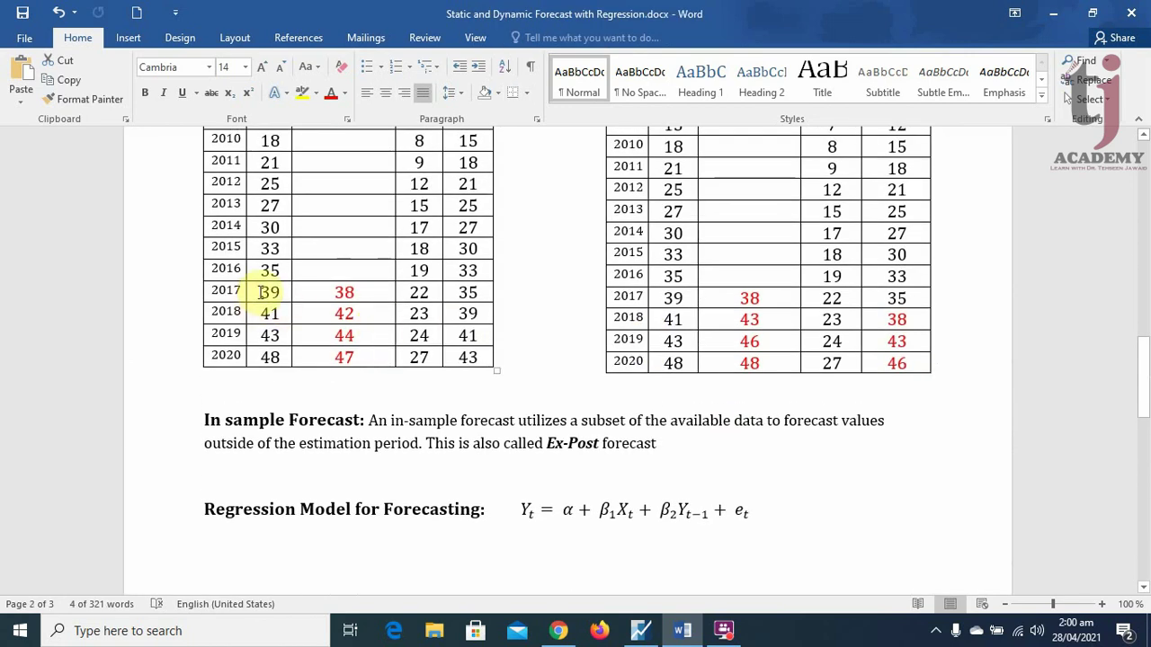
drag(261, 288, 325, 354)
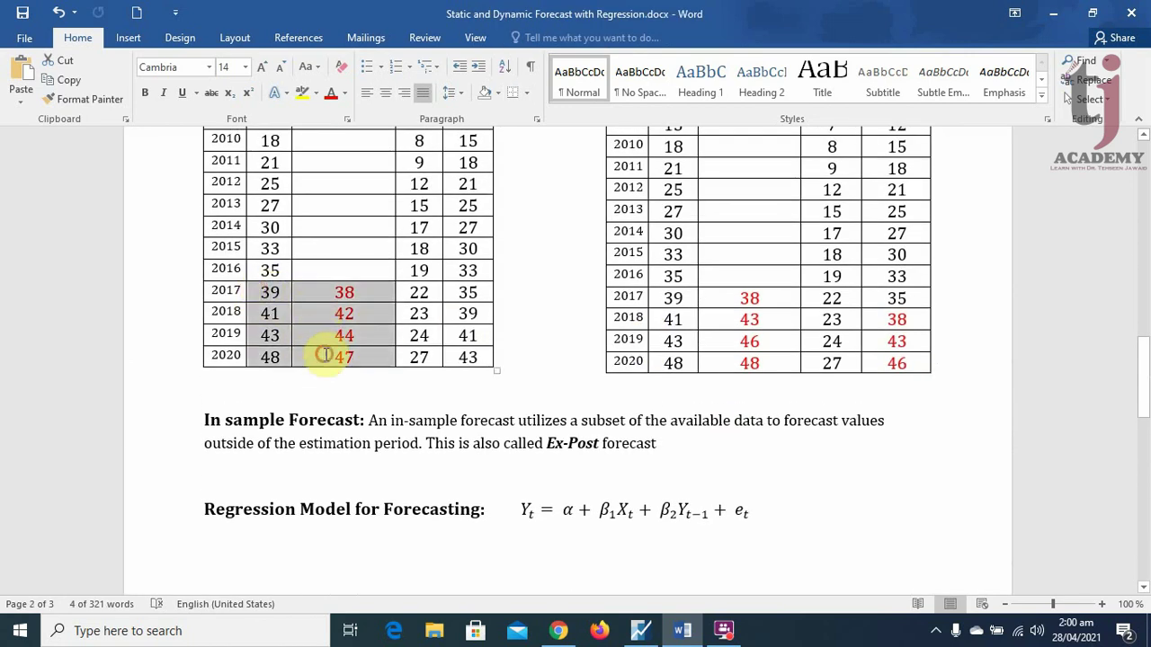
click(270, 293)
drag(270, 292, 271, 356)
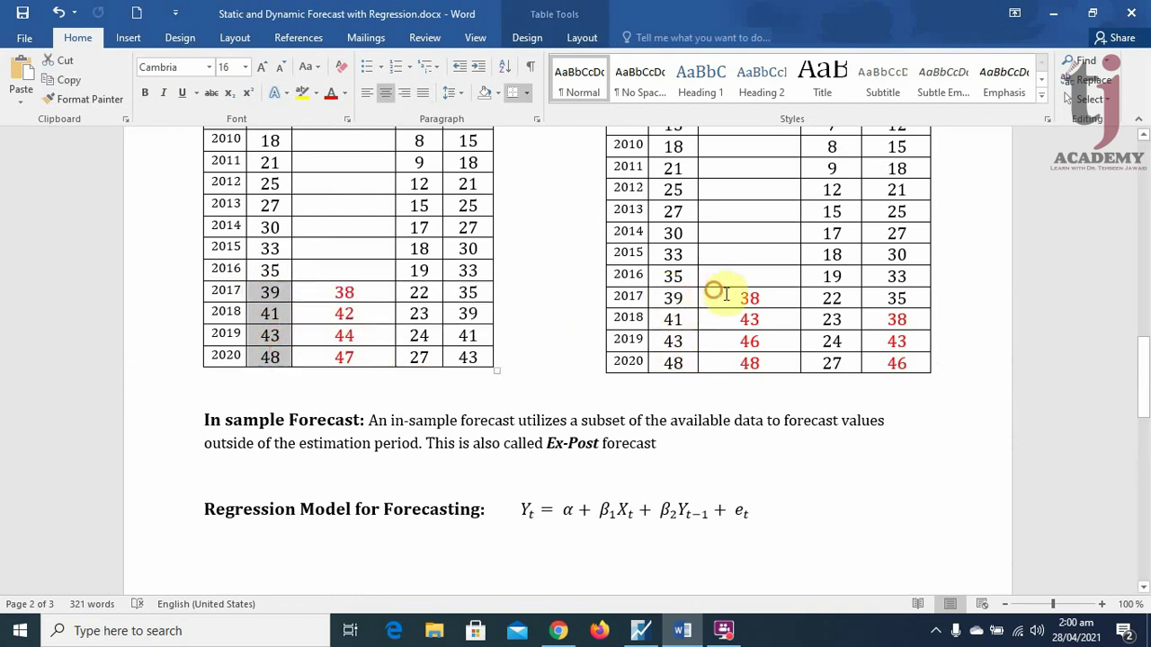
drag(726, 295, 727, 362)
scroll(686, 388, down, 8)
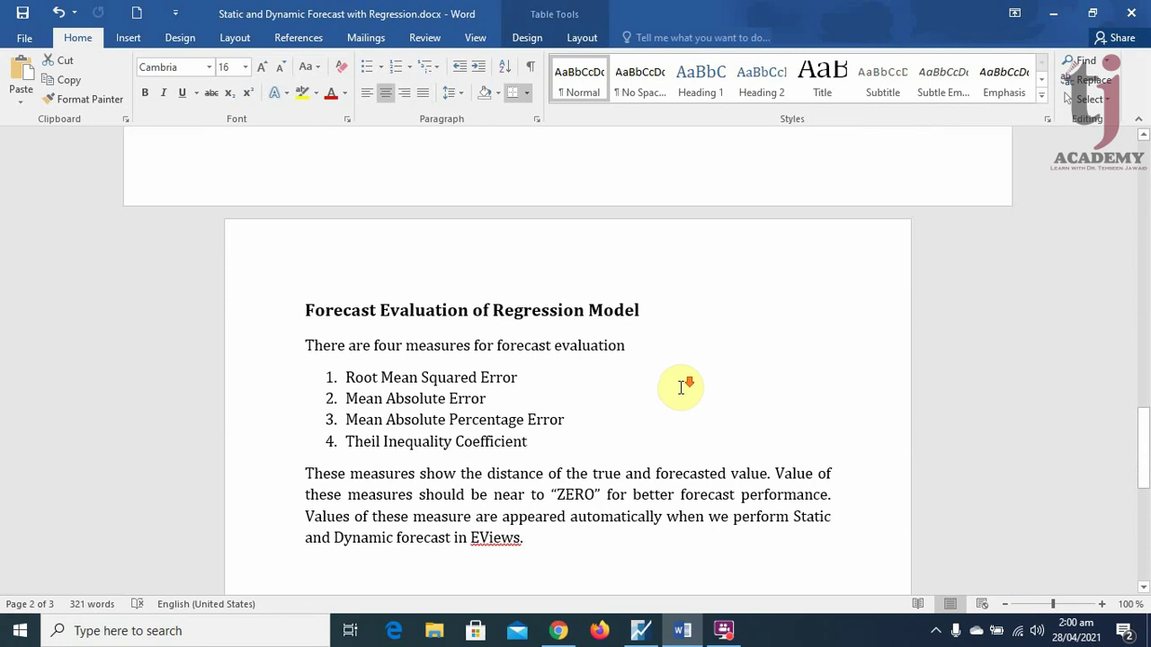
scroll(681, 387, down, 1)
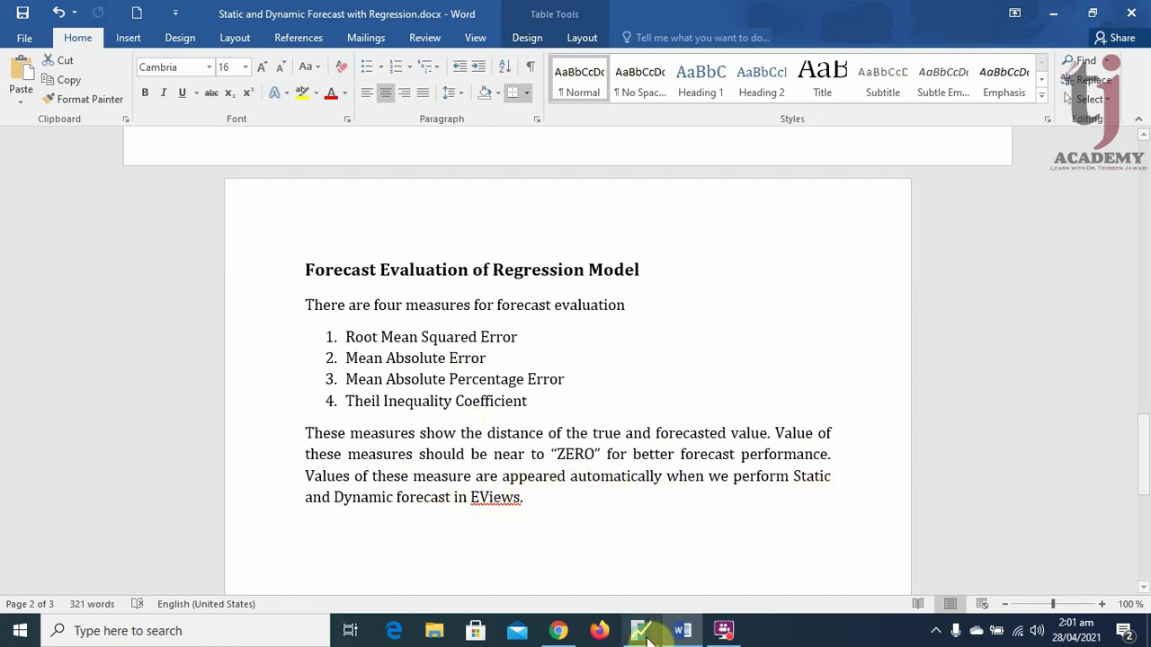
Return to EViews and rearrange the gdpsf forecast output and dynamic forecast graph windows
mouse_move(640, 631)
click(654, 590)
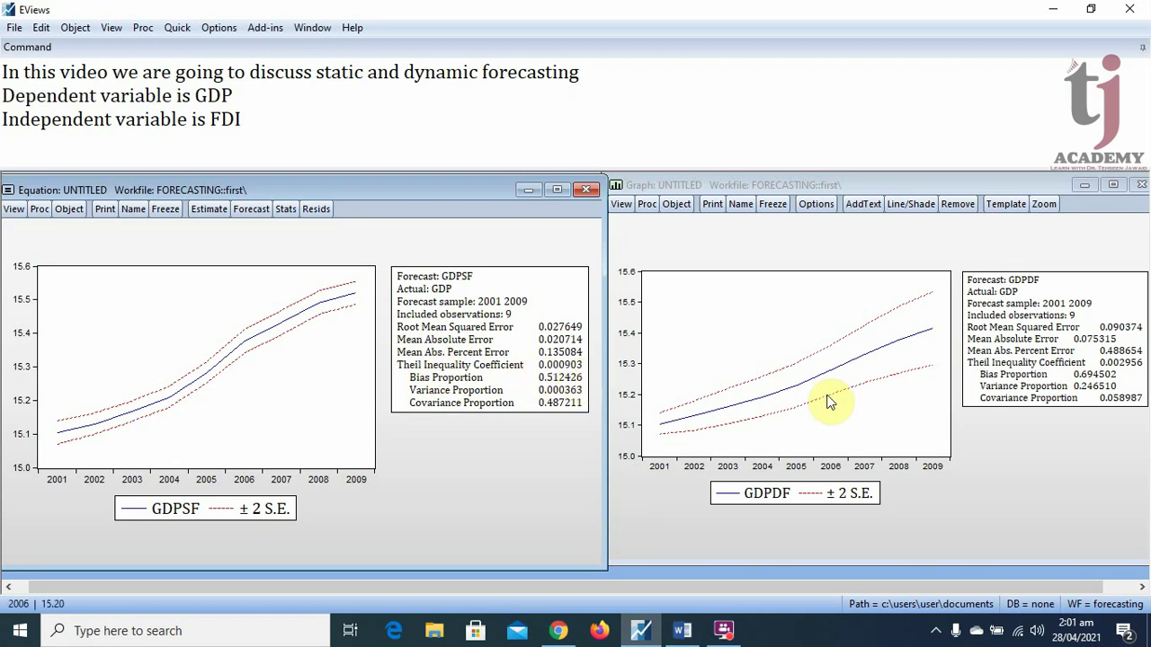
mouse_move(829, 402)
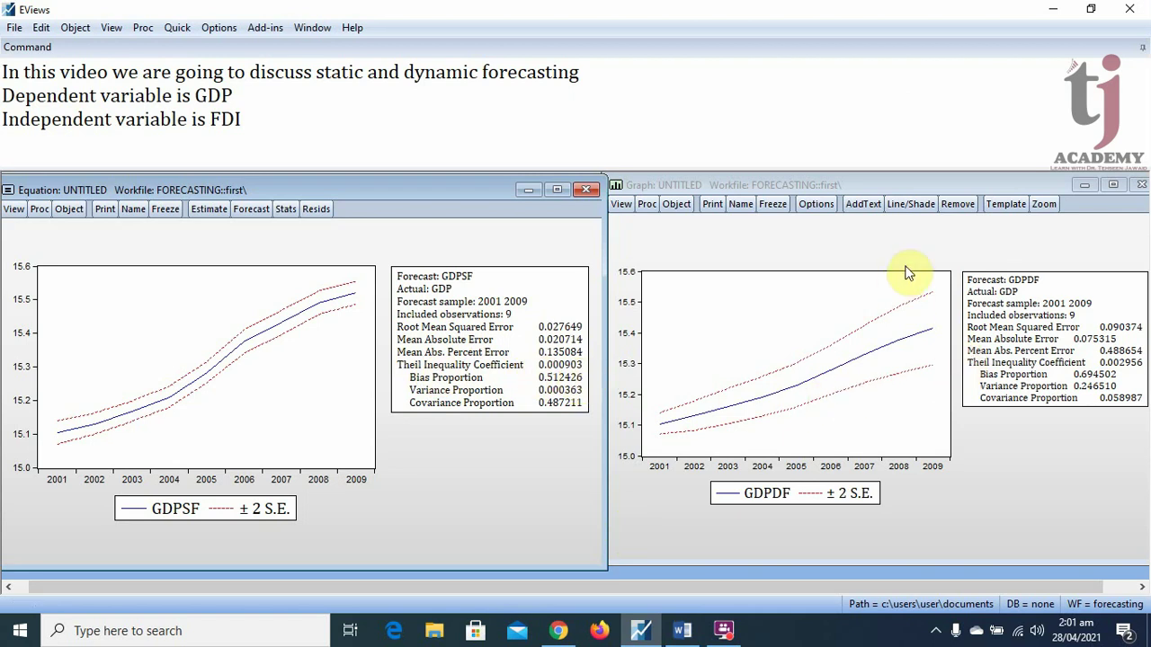
drag(483, 190, 769, 189)
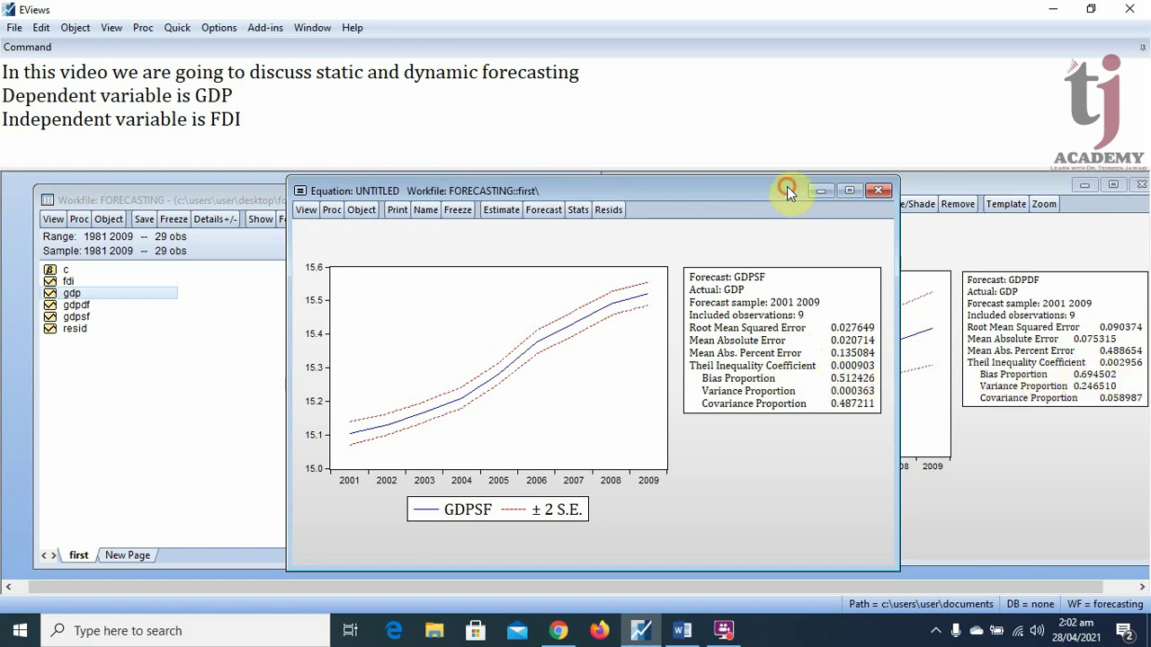
drag(786, 186, 515, 191)
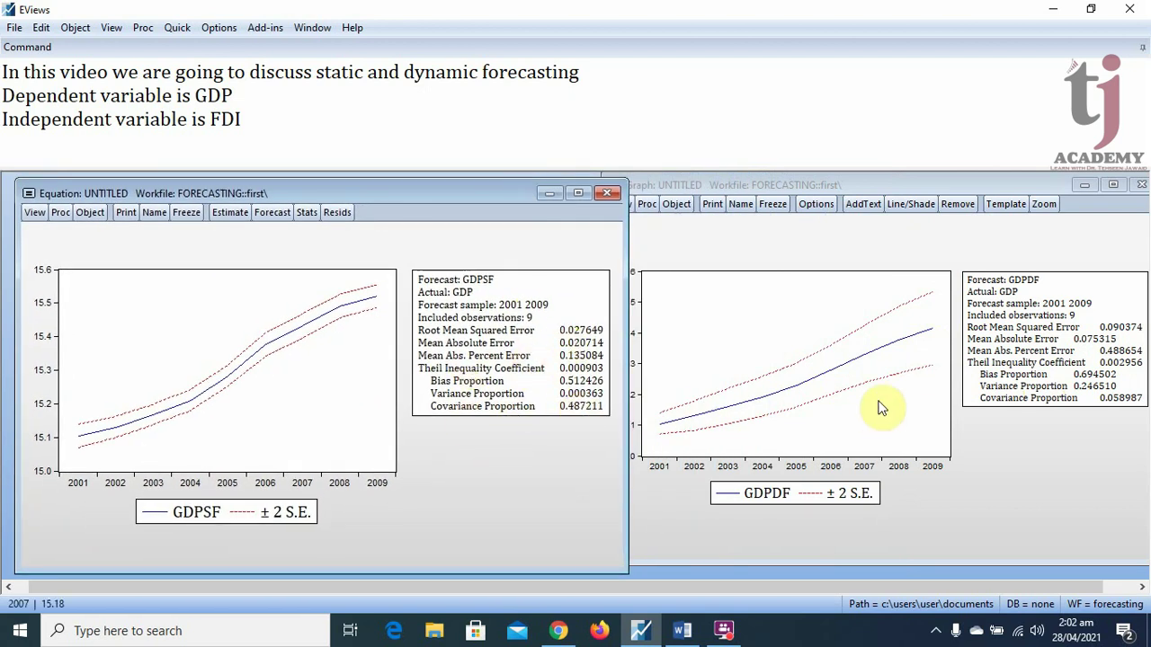
mouse_move(910, 369)
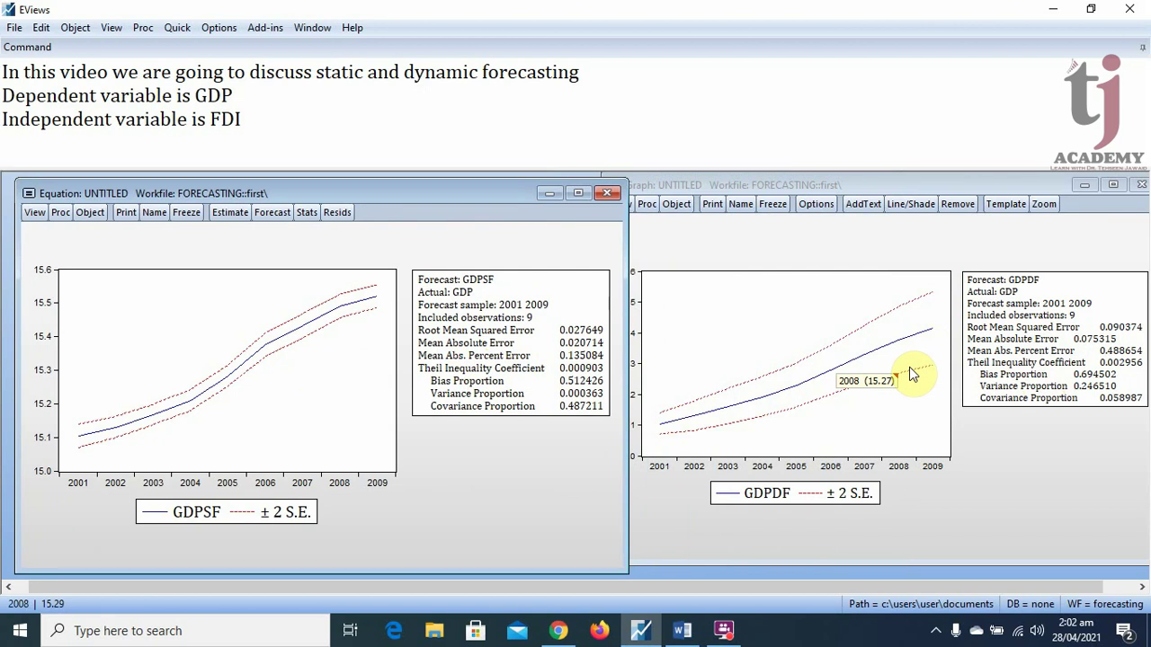
drag(963, 186, 944, 192)
Minimize both forecast windows and open gdp, gdpdf and gdpsf as a group beside the workfile
click(1068, 193)
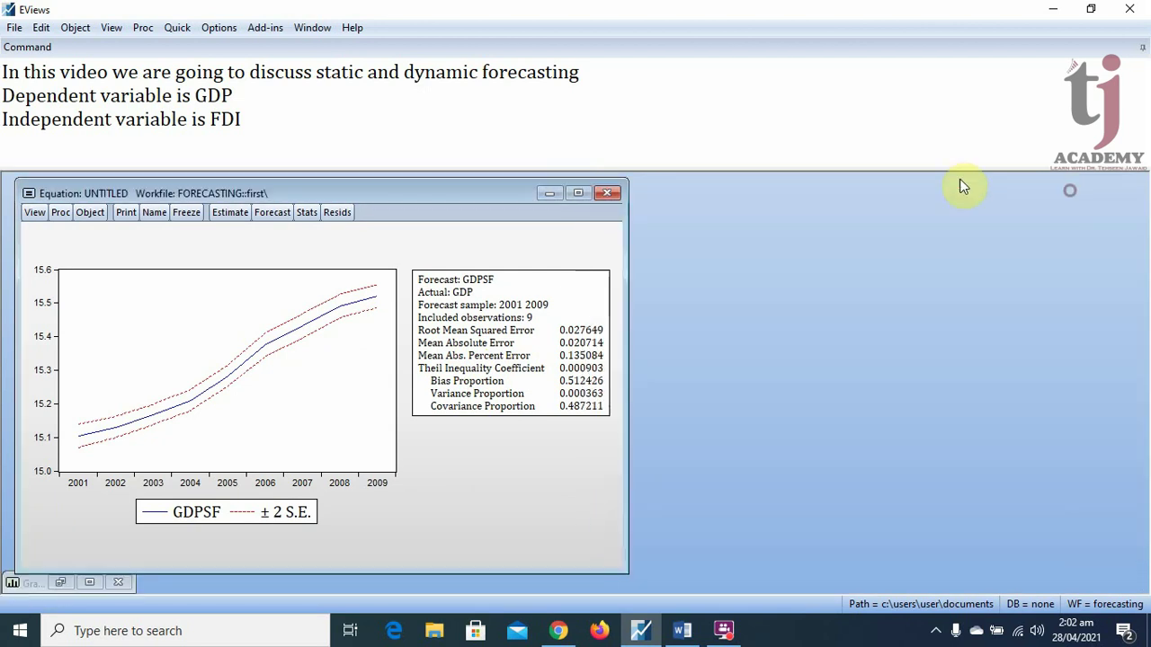
click(549, 194)
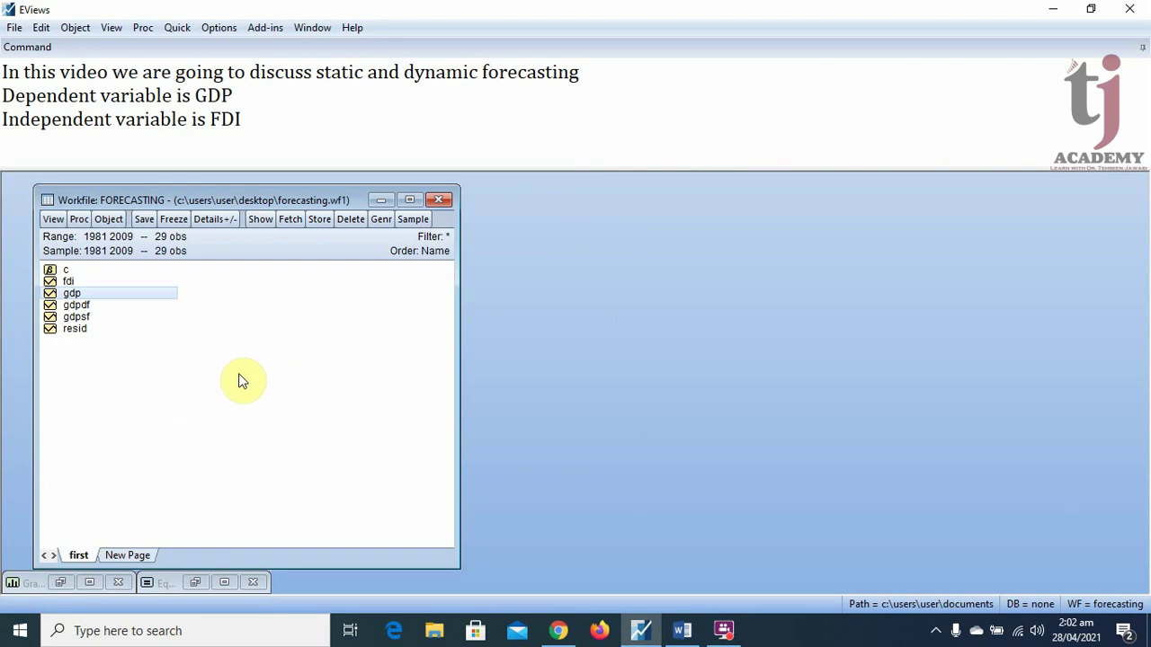
ctrl+click(99, 306)
ctrl+click(102, 316)
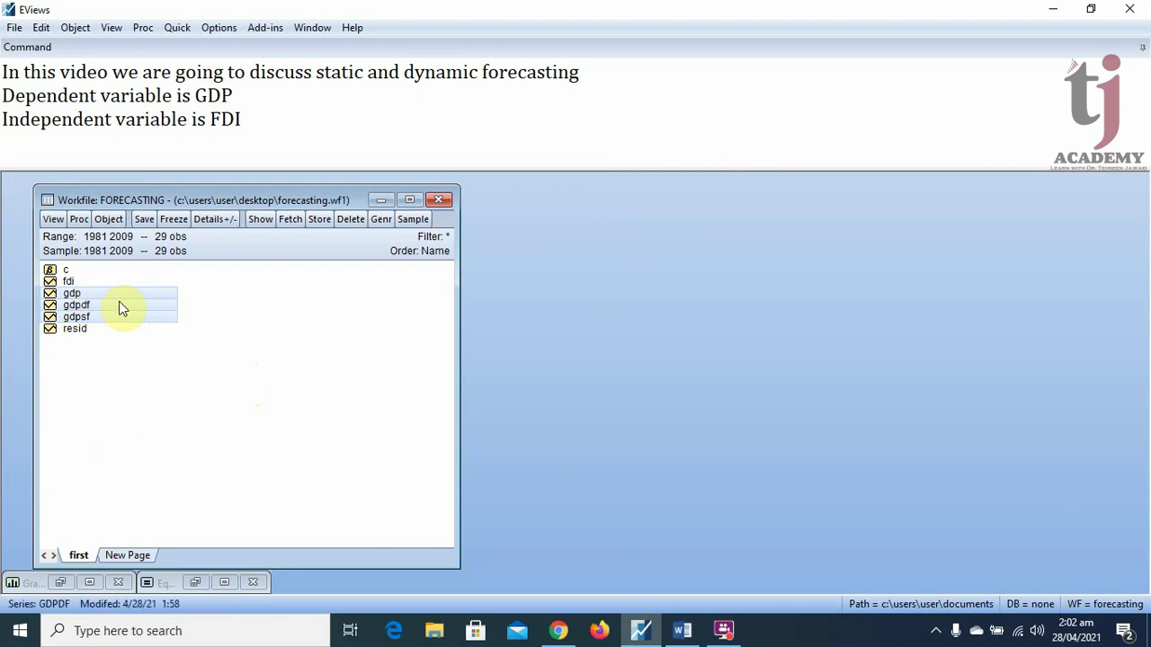
right_click(121, 307)
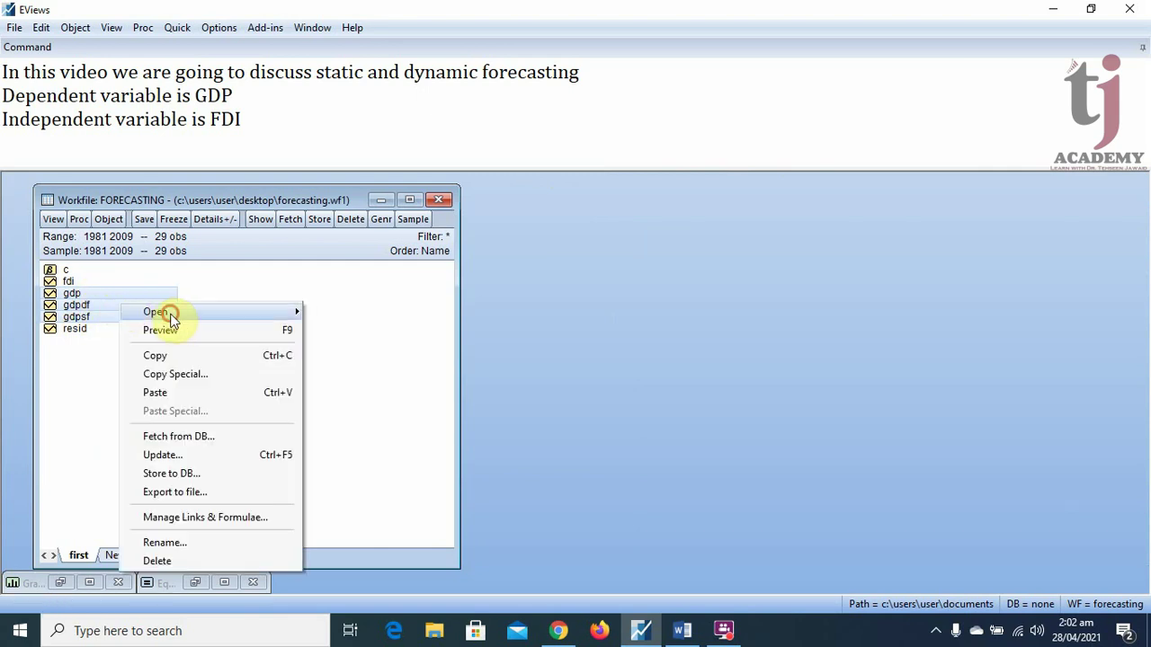
mouse_move(239, 313)
click(339, 319)
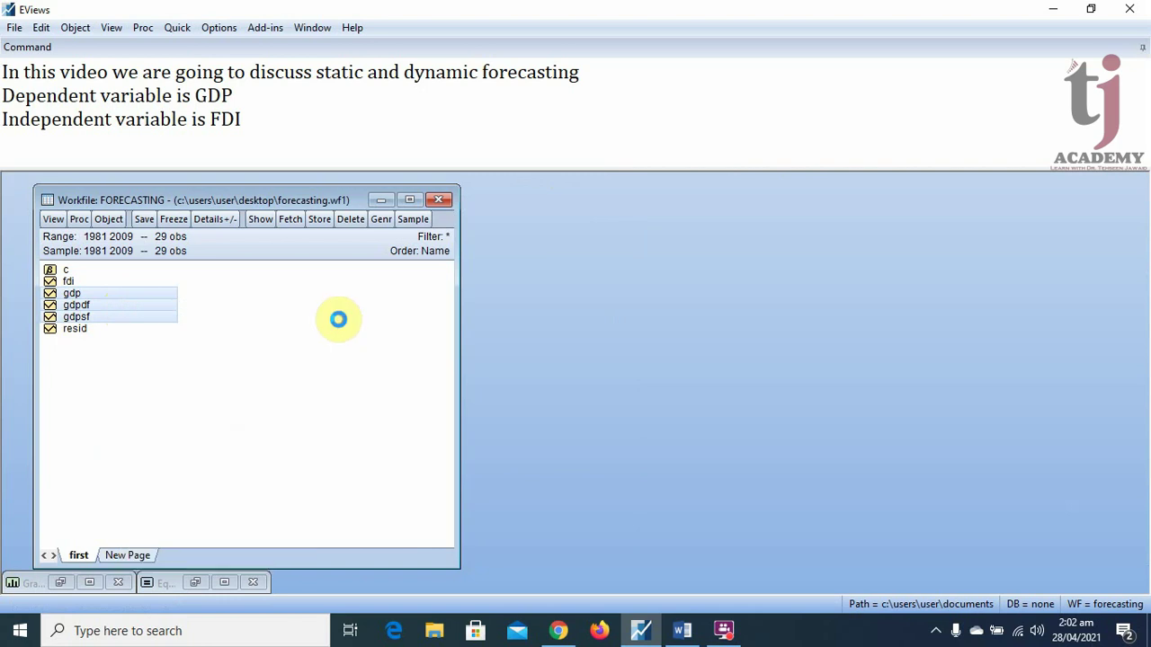
drag(428, 310, 781, 199)
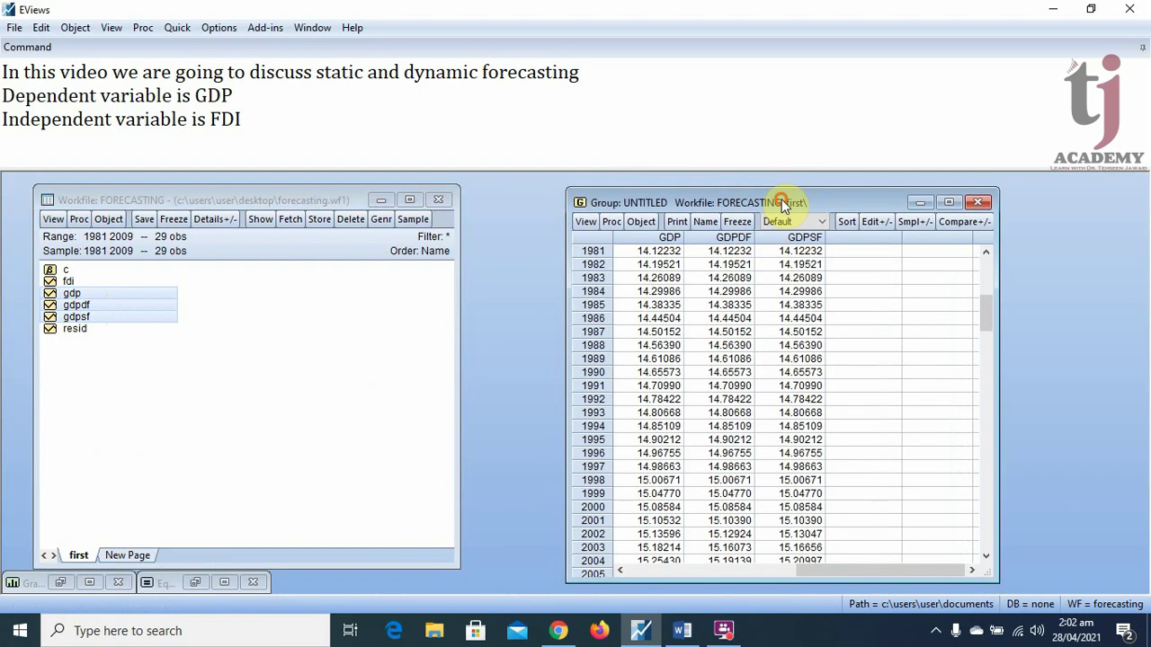
click(585, 222)
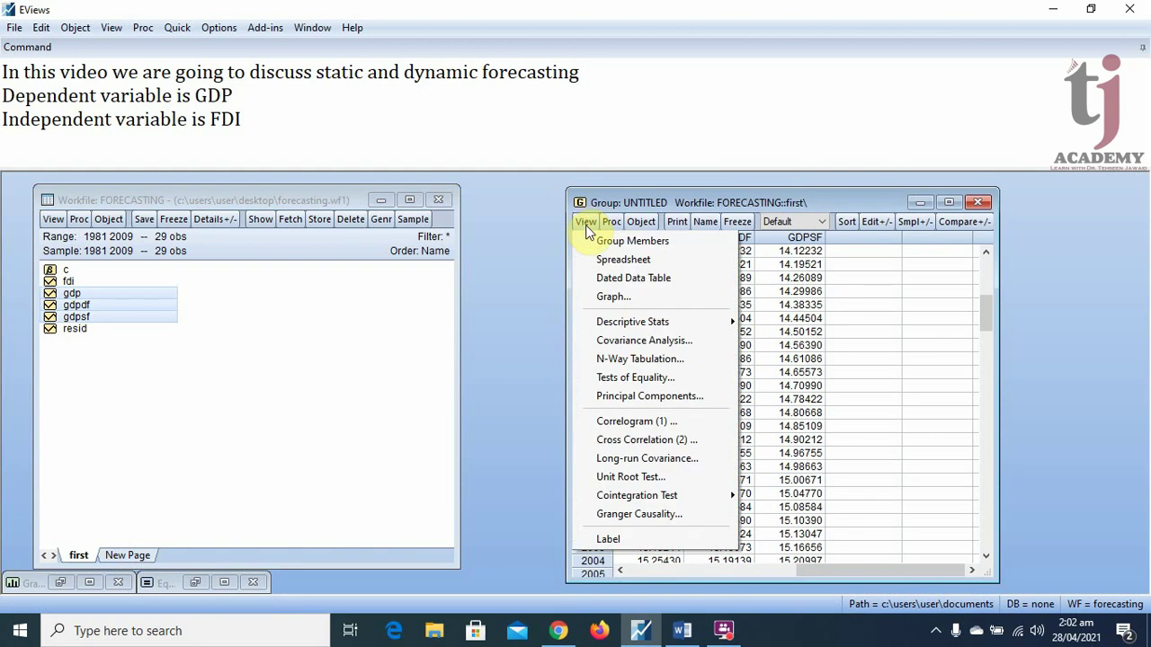
Display the gdp, gdpdf and gdpsf group as a Line & Symbol graph, maximized
click(660, 301)
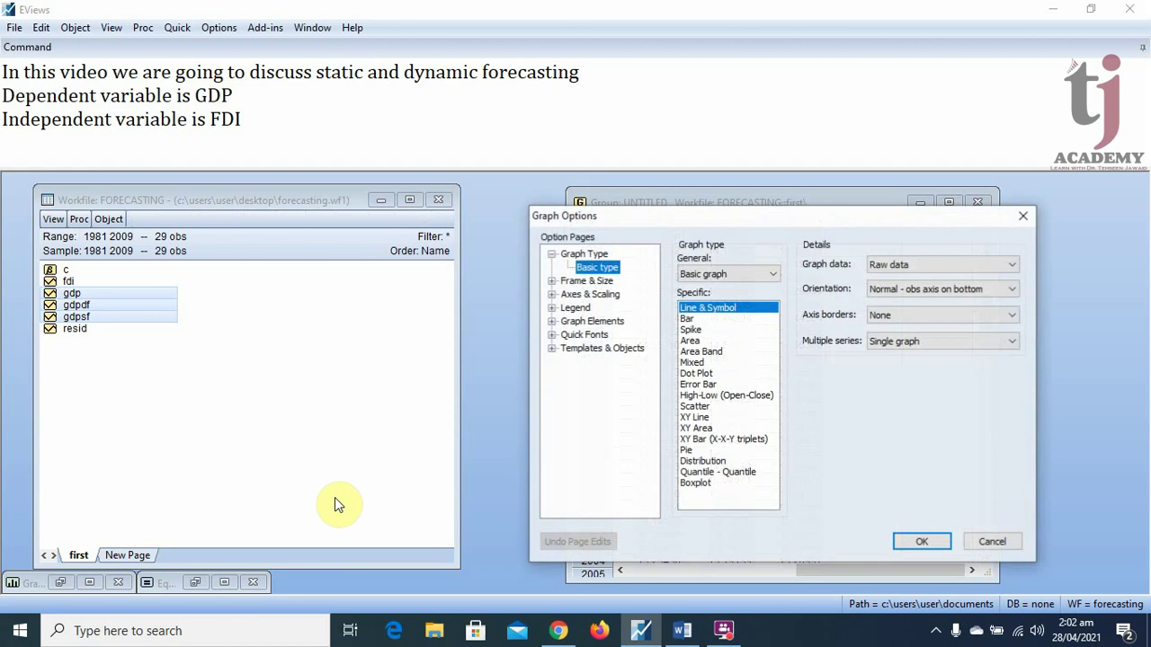
click(927, 540)
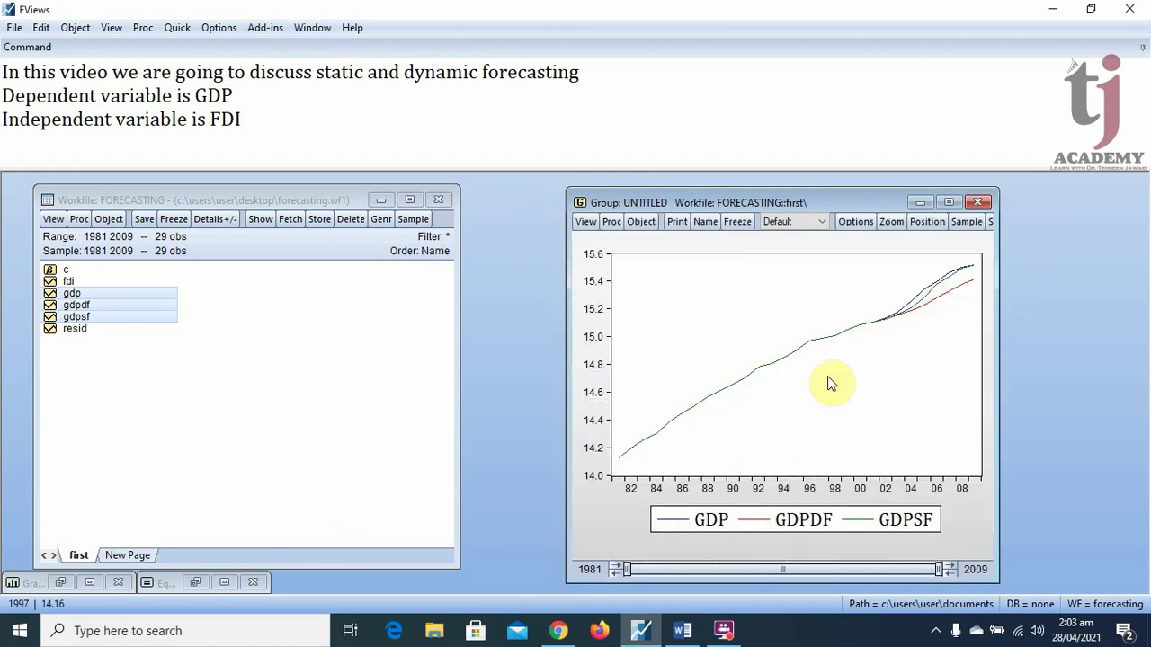
click(949, 202)
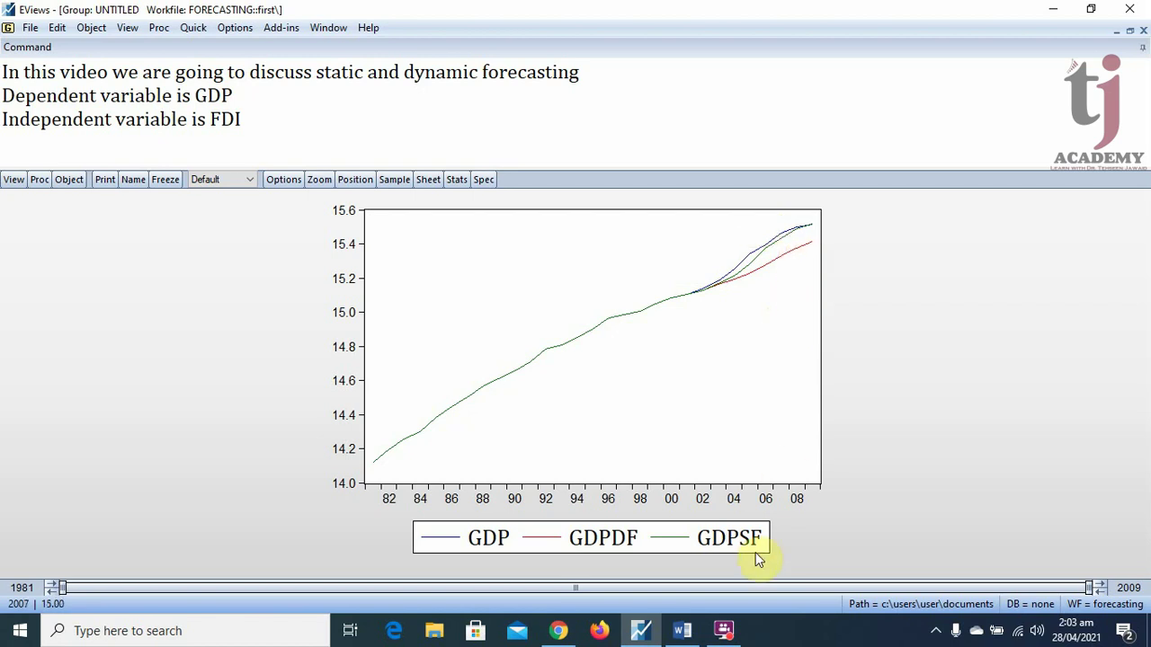
mouse_move(787, 251)
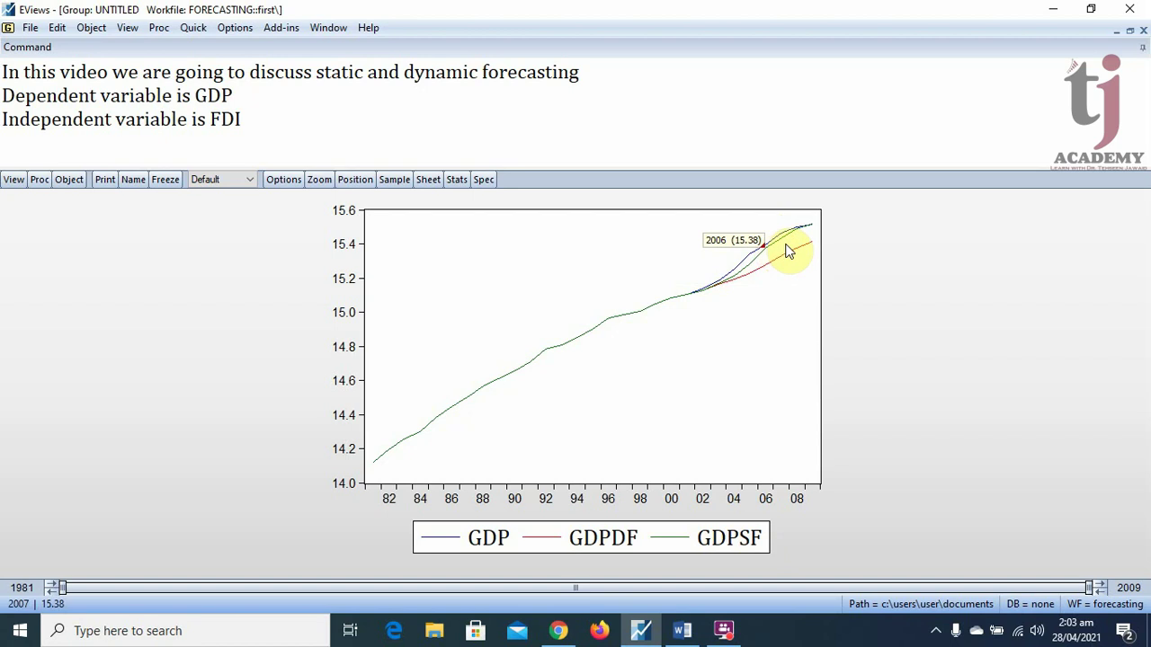
mouse_move(787, 281)
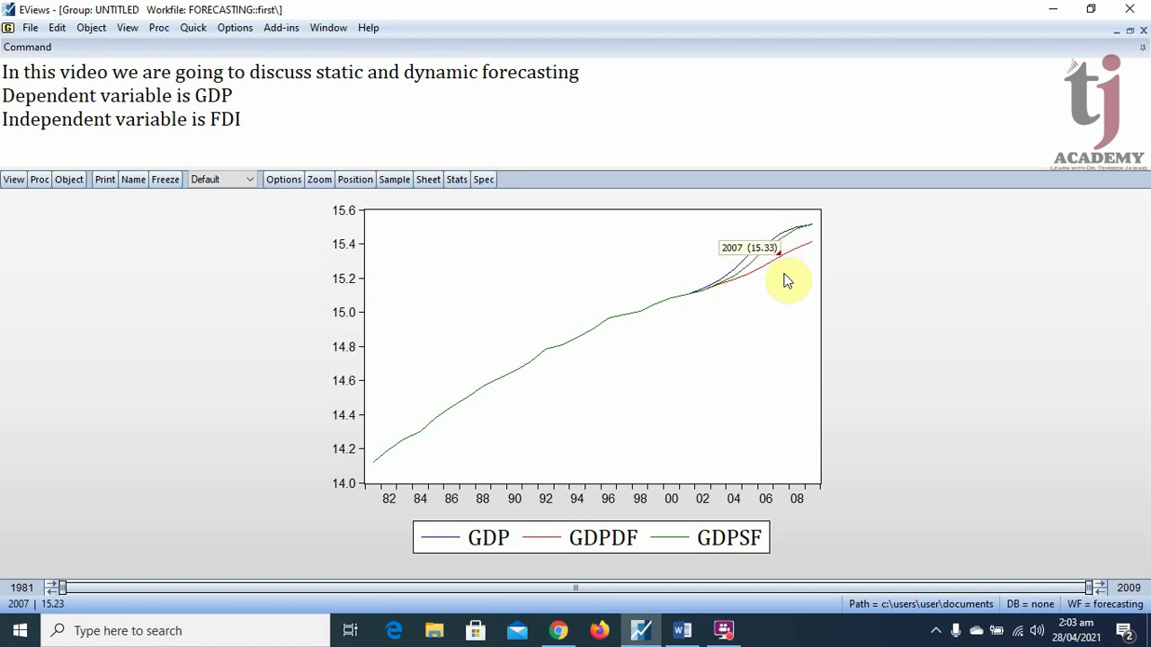